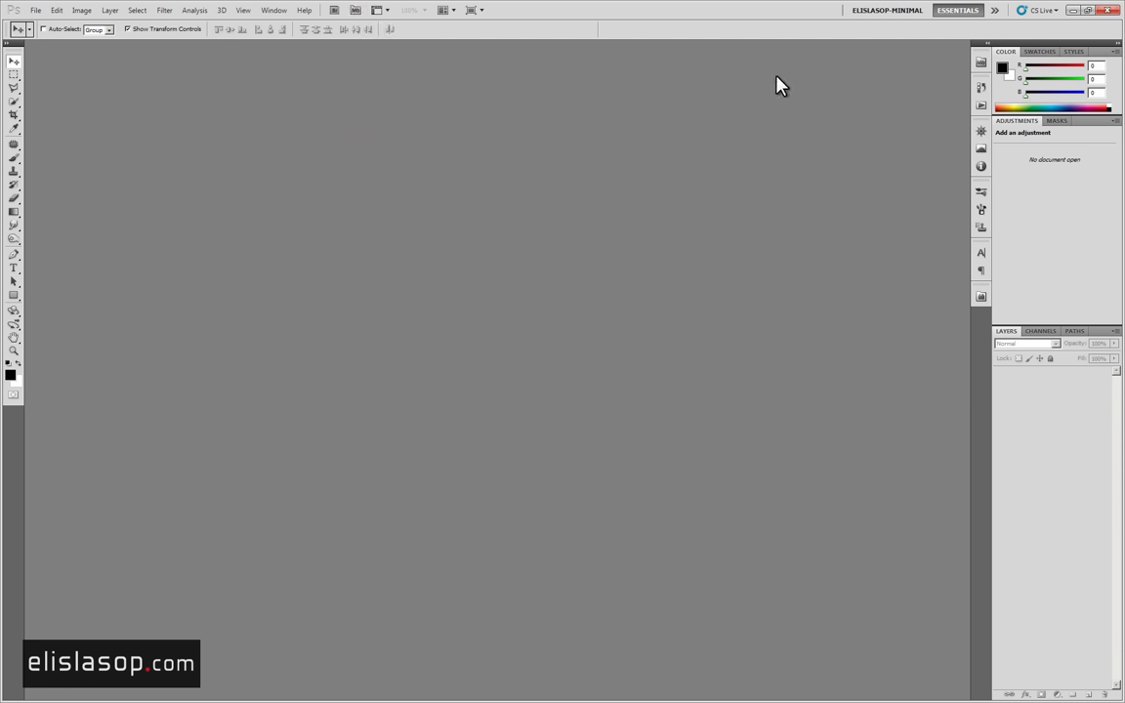
# Open Mini Bridge and browse the Desktop contents.
pyautogui.click(980, 65)
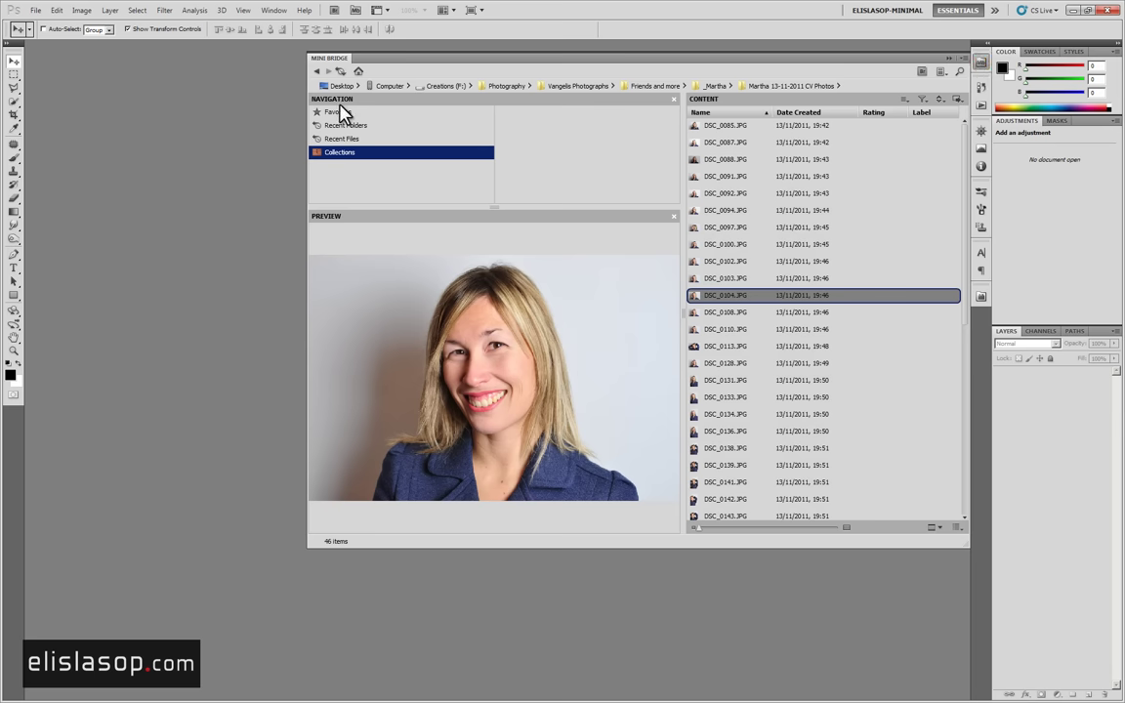
pyautogui.click(335, 86)
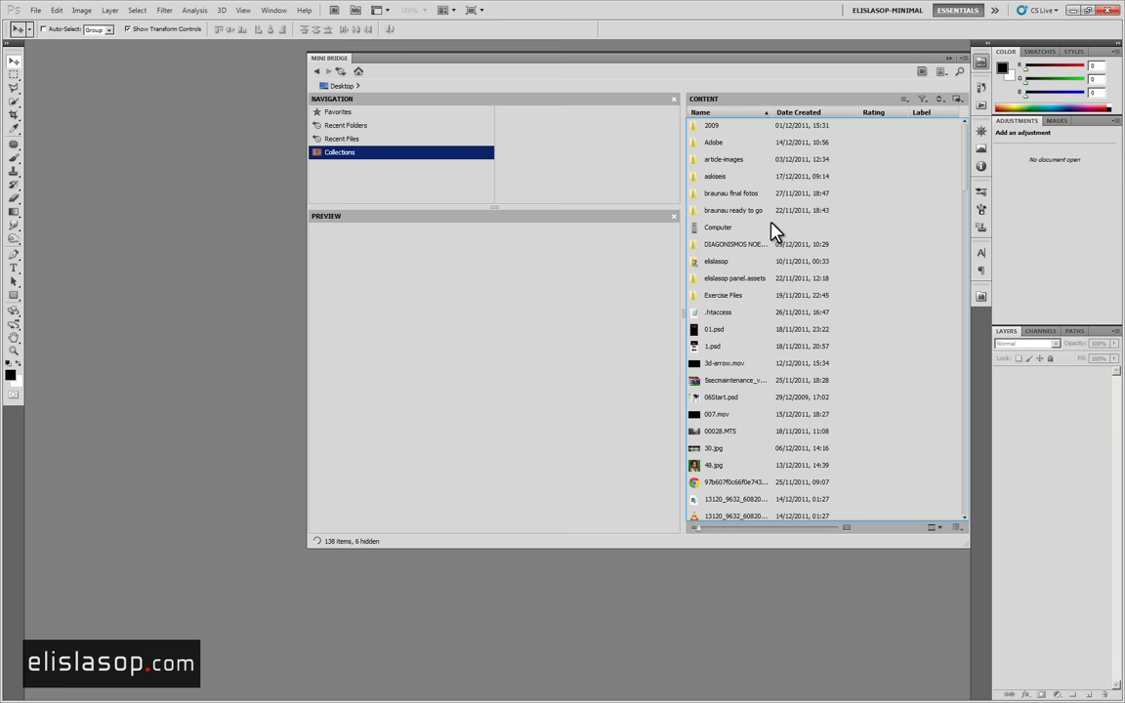
pyautogui.scroll(-3, 768, 278)
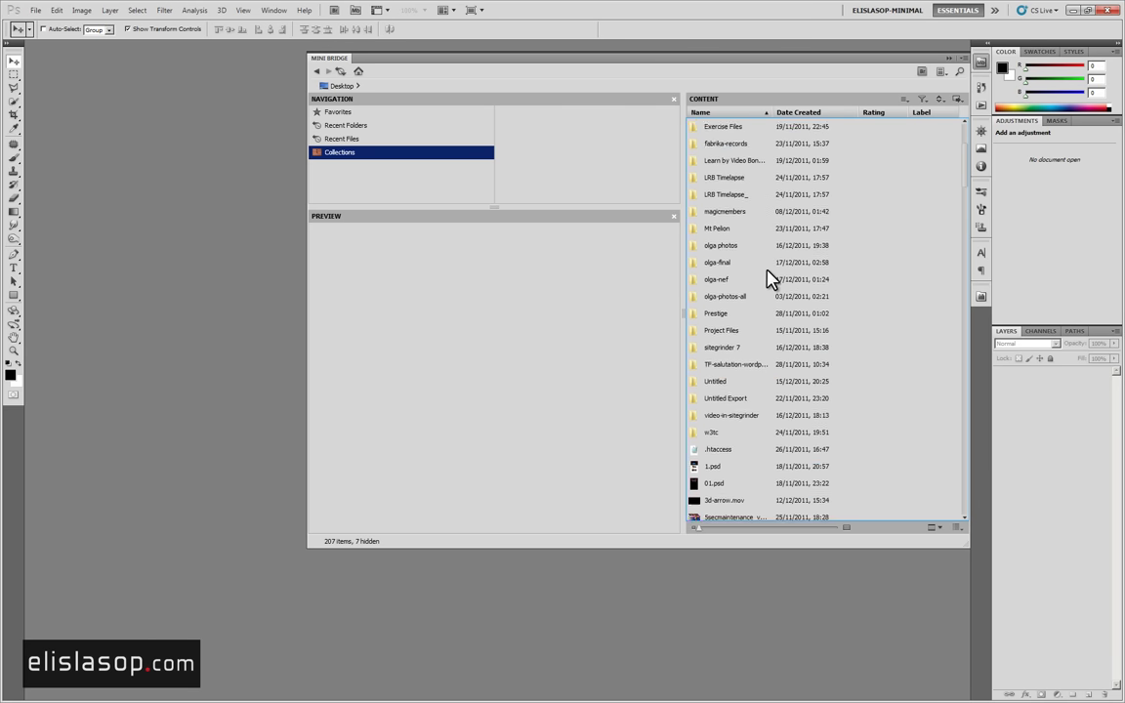
pyautogui.scroll(-3, 768, 279)
pyautogui.scroll(-3, 769, 278)
pyautogui.scroll(-2, 769, 278)
pyautogui.scroll(5, 768, 279)
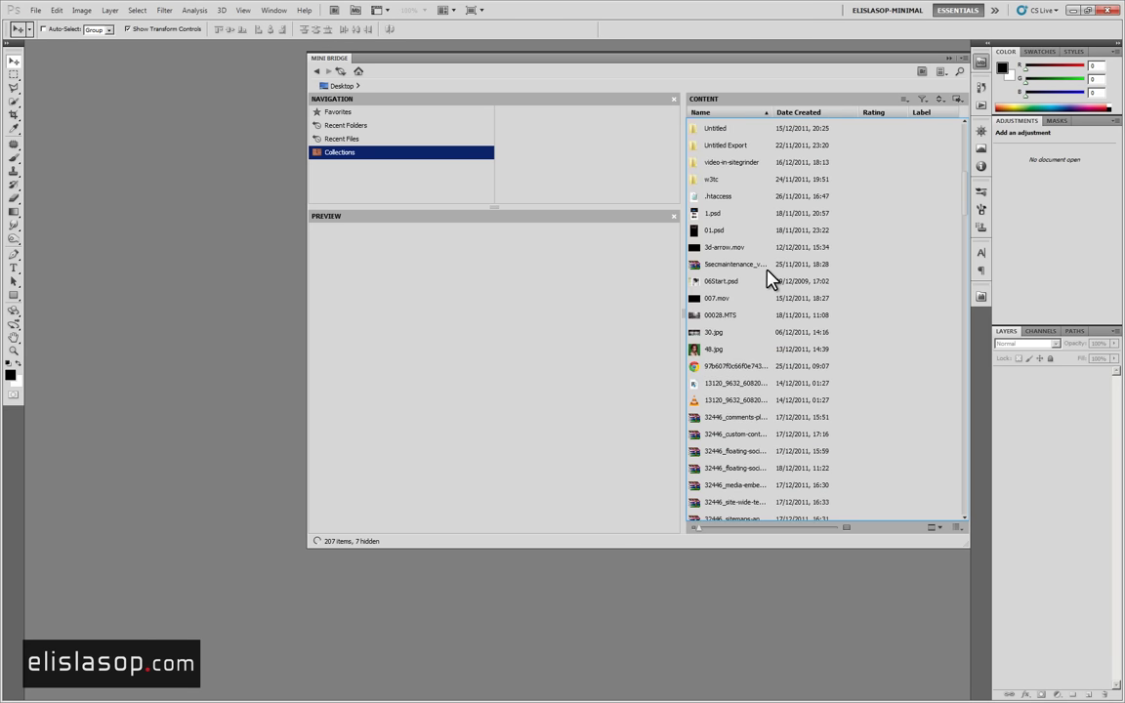
pyautogui.scroll(3, 768, 279)
pyautogui.scroll(3, 768, 279)
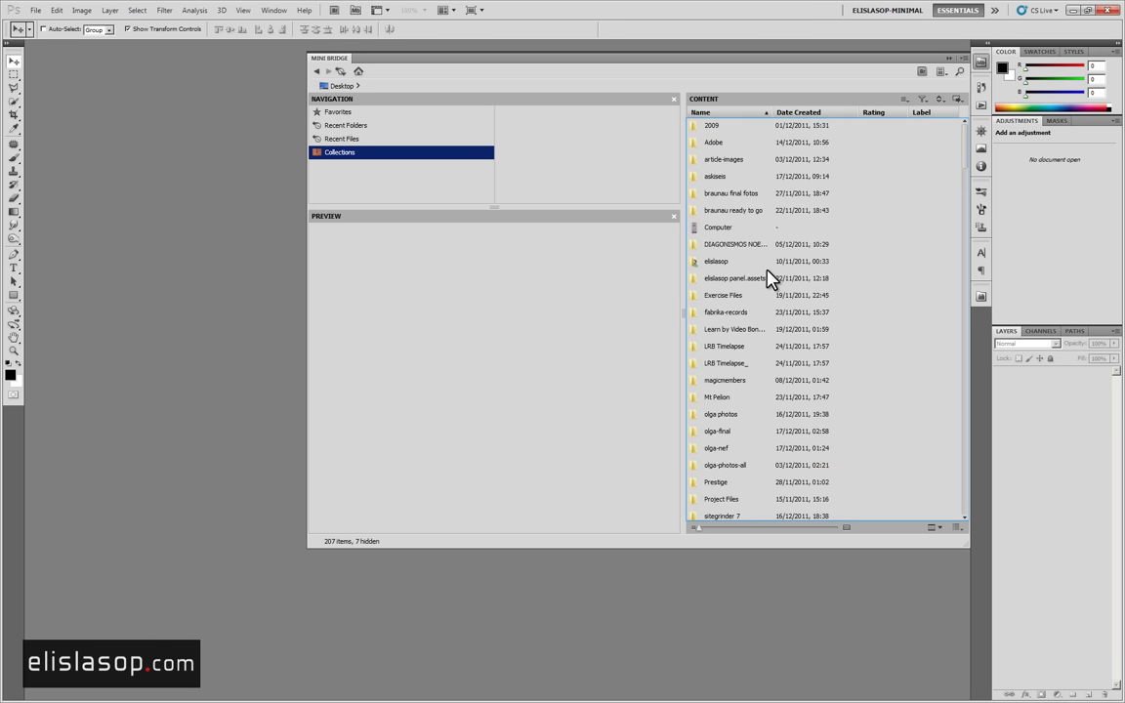
# Navigate Computer > Local Disk (C:) > Users > My Documents > tips of the month.
pyautogui.doubleClick(714, 229)
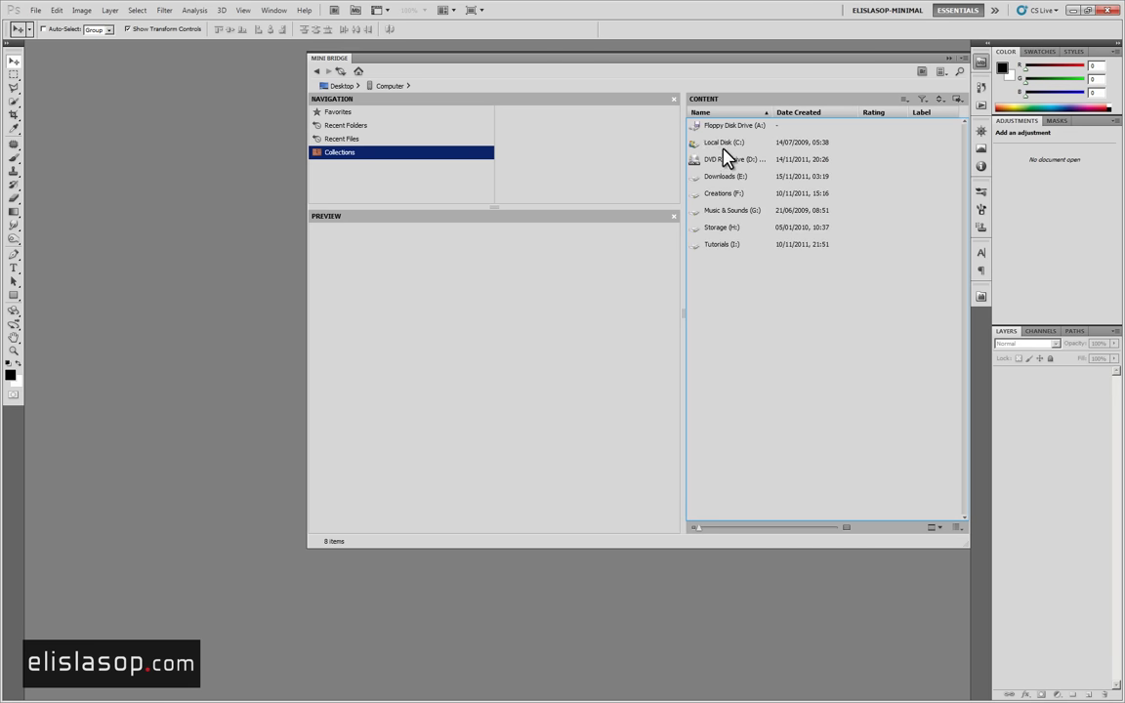
pyautogui.doubleClick(724, 142)
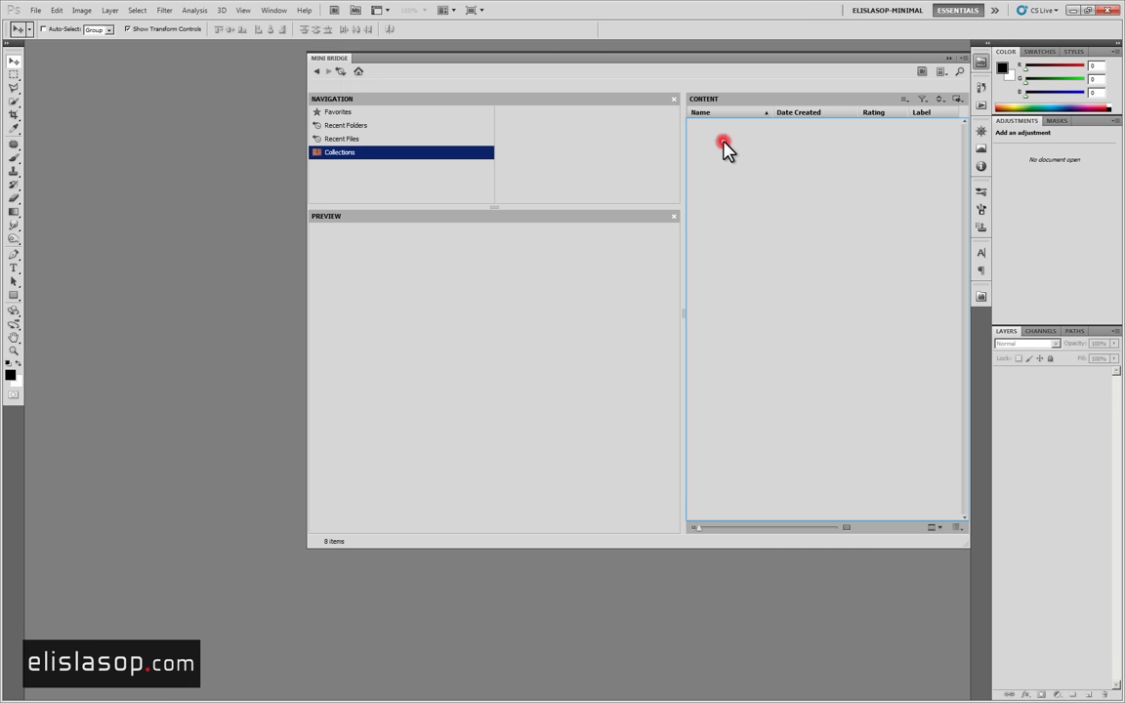
pyautogui.doubleClick(716, 229)
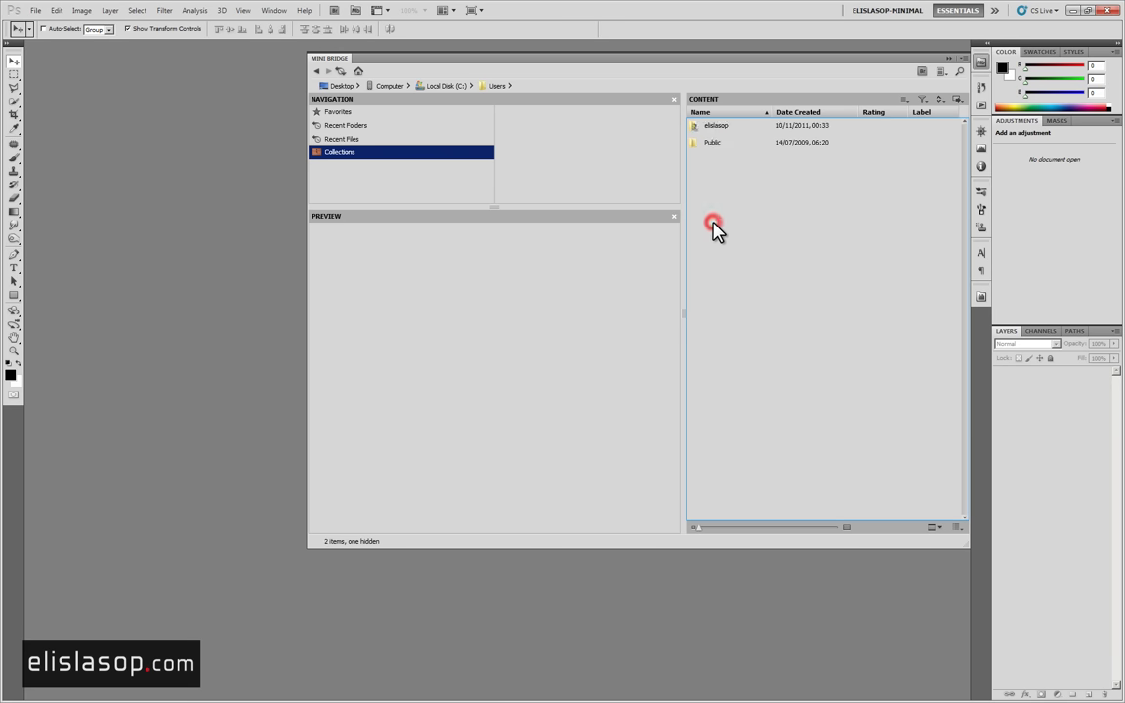
pyautogui.doubleClick(714, 126)
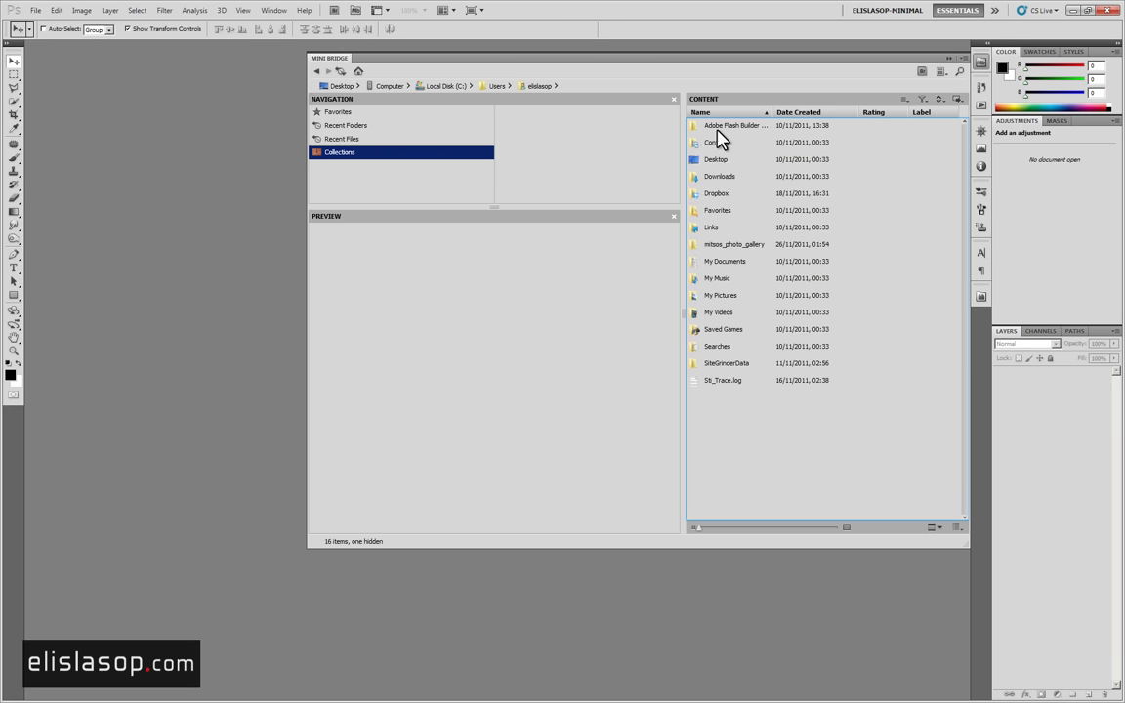
pyautogui.doubleClick(721, 261)
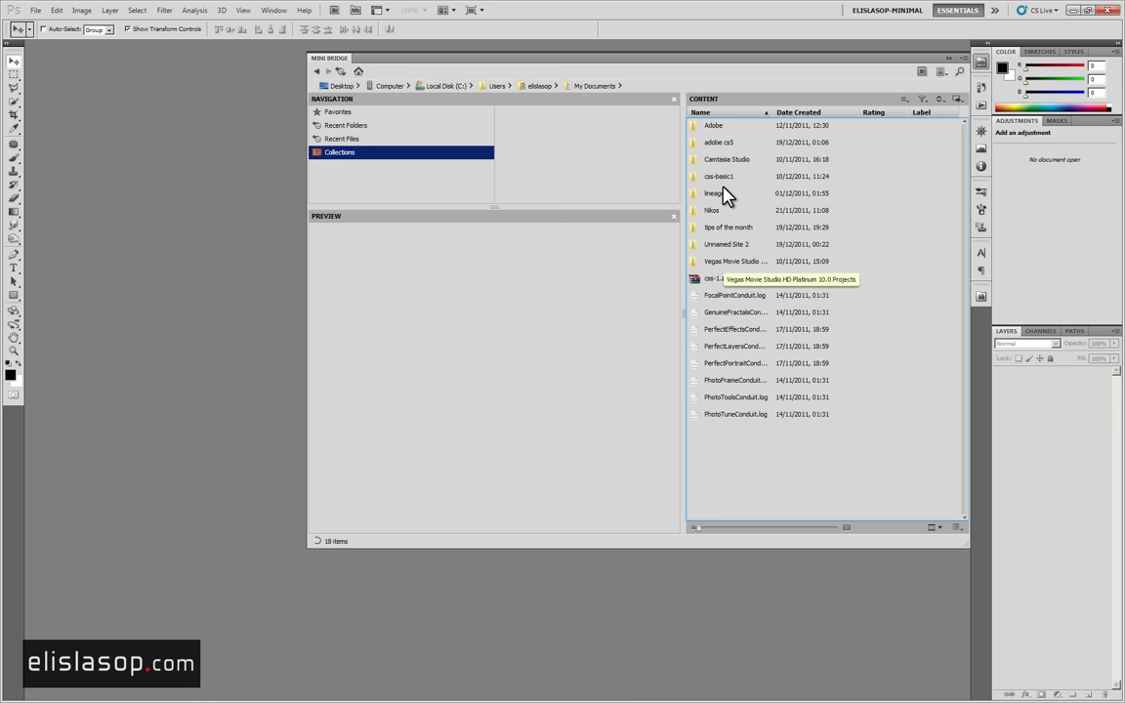
pyautogui.doubleClick(725, 228)
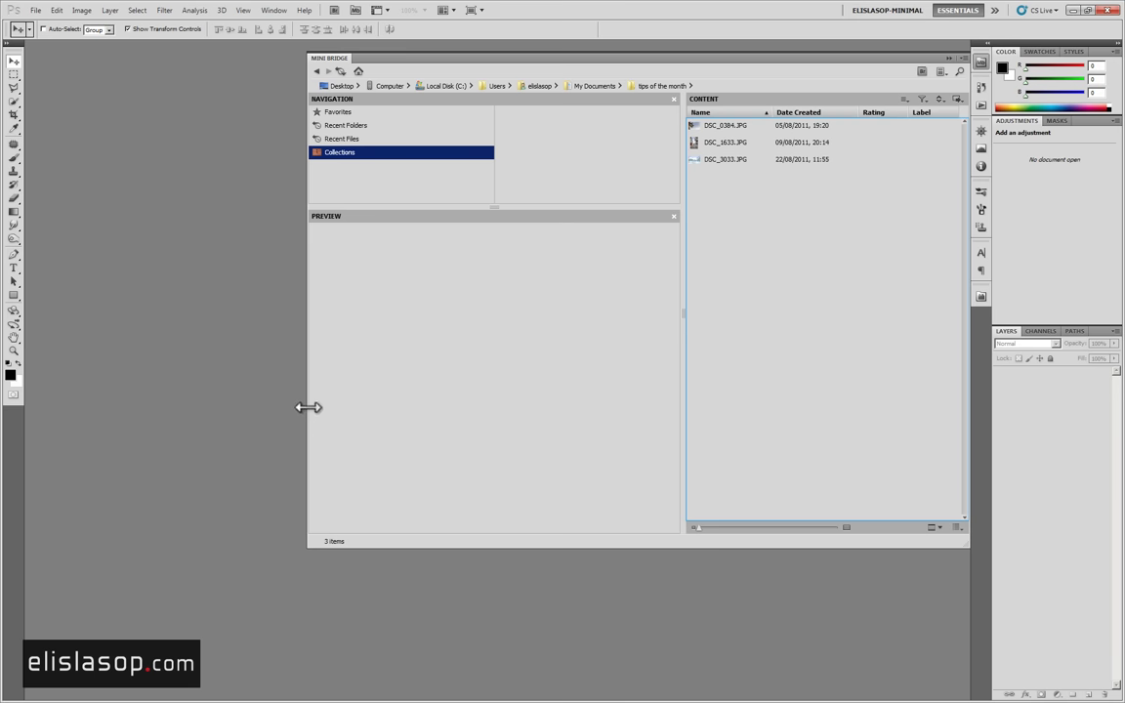
# Narrow the Mini Bridge panel and preview DSC_0384, DSC_1633 and DSC_3033 in turn.
pyautogui.moveTo(308, 407)
pyautogui.mouseDown()
pyautogui.moveTo(804, 390)
pyautogui.moveTo(736, 395)
pyautogui.moveTo(752, 395)
pyautogui.mouseUp()
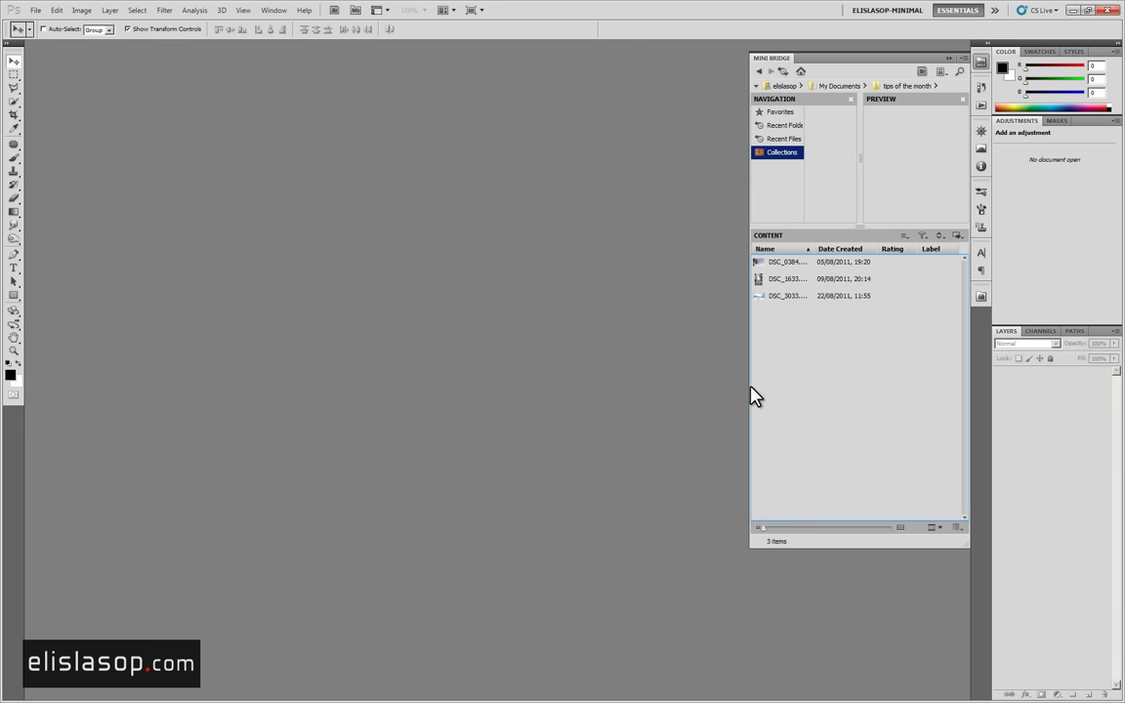
pyautogui.click(781, 262)
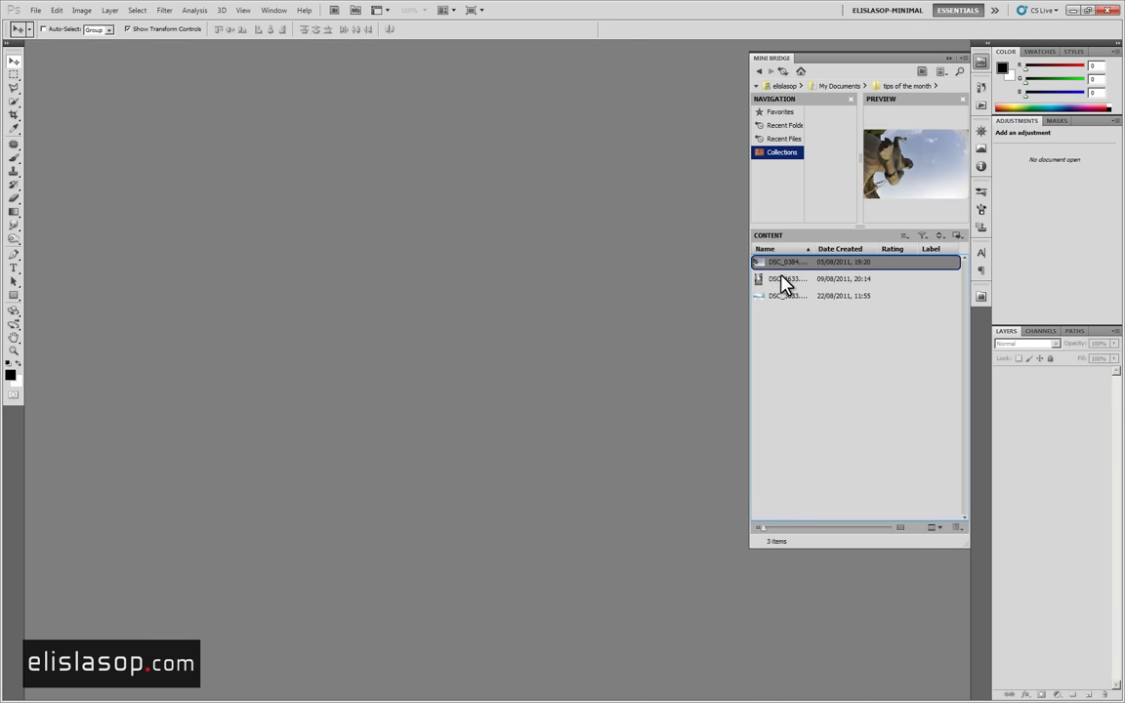
pyautogui.click(782, 279)
pyautogui.click(781, 296)
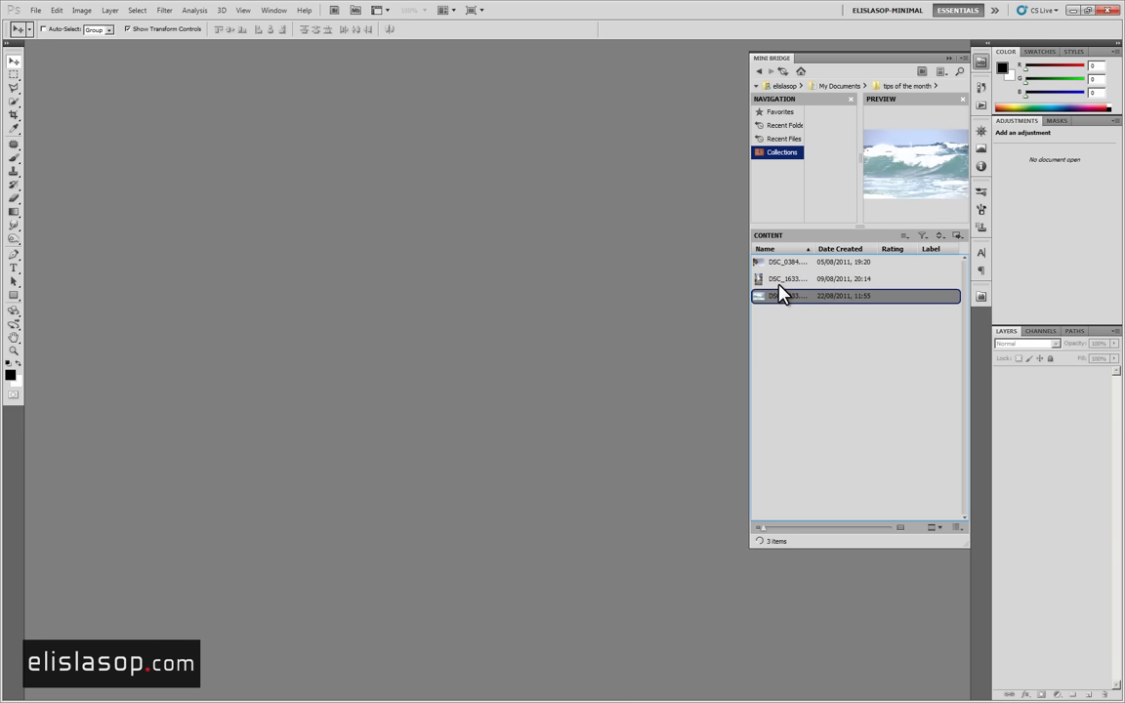
pyautogui.click(781, 279)
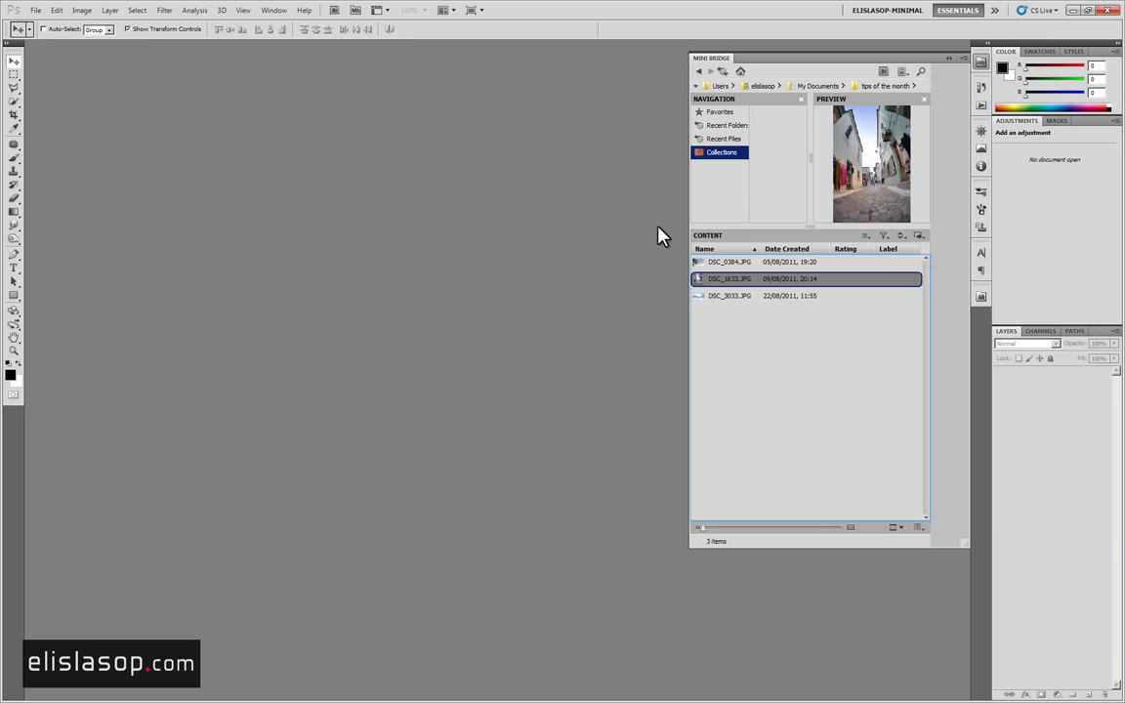
# Widen Mini Bridge again, preview the wave and statue photos, then check and dismiss view options.
pyautogui.moveTo(750, 216); pyautogui.dragTo(578, 238)
pyautogui.moveTo(566, 240); pyautogui.dragTo(411, 238)
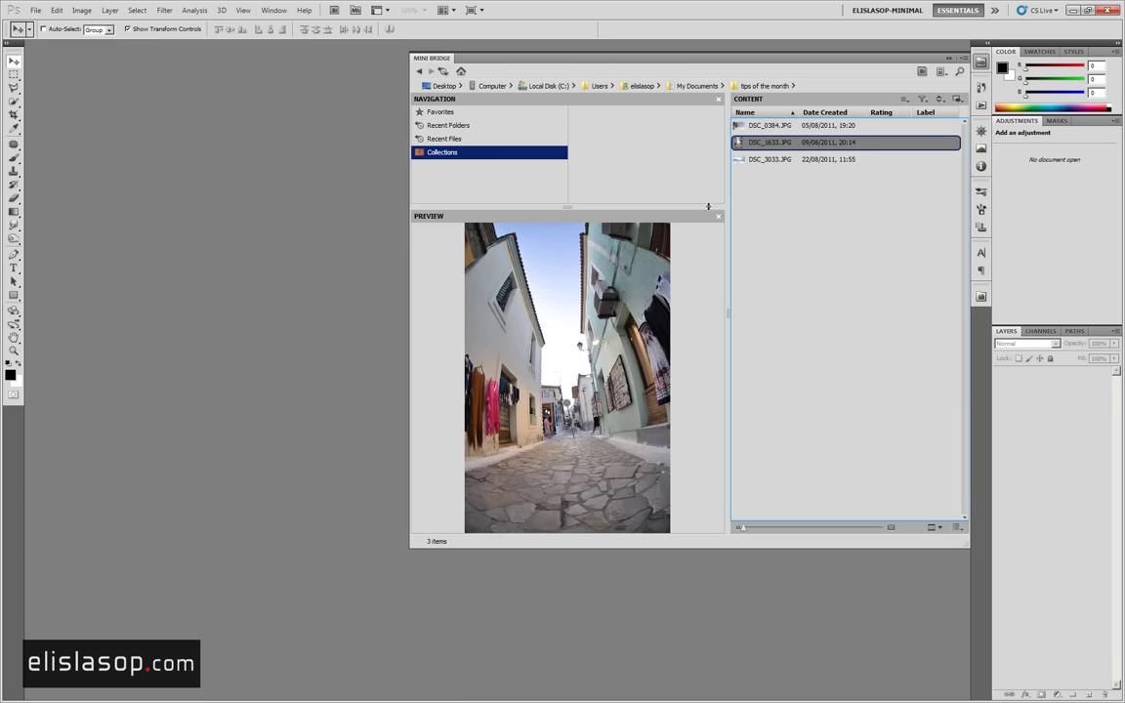
pyautogui.click(764, 160)
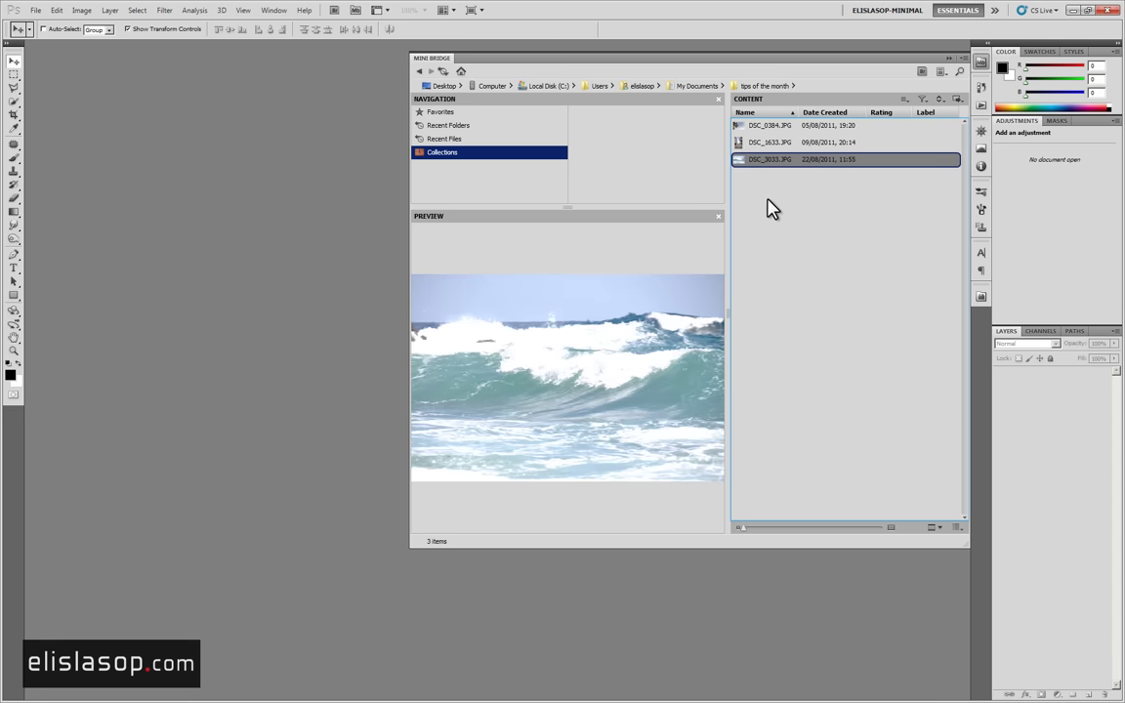
pyautogui.click(767, 127)
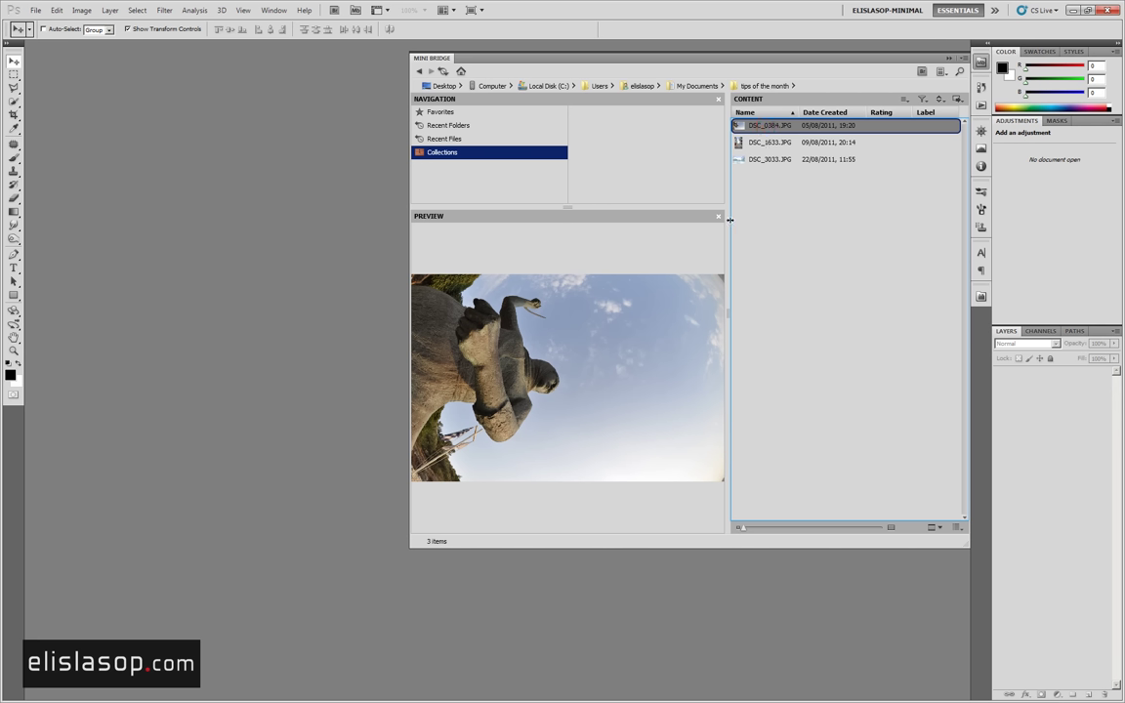
pyautogui.click(940, 72)
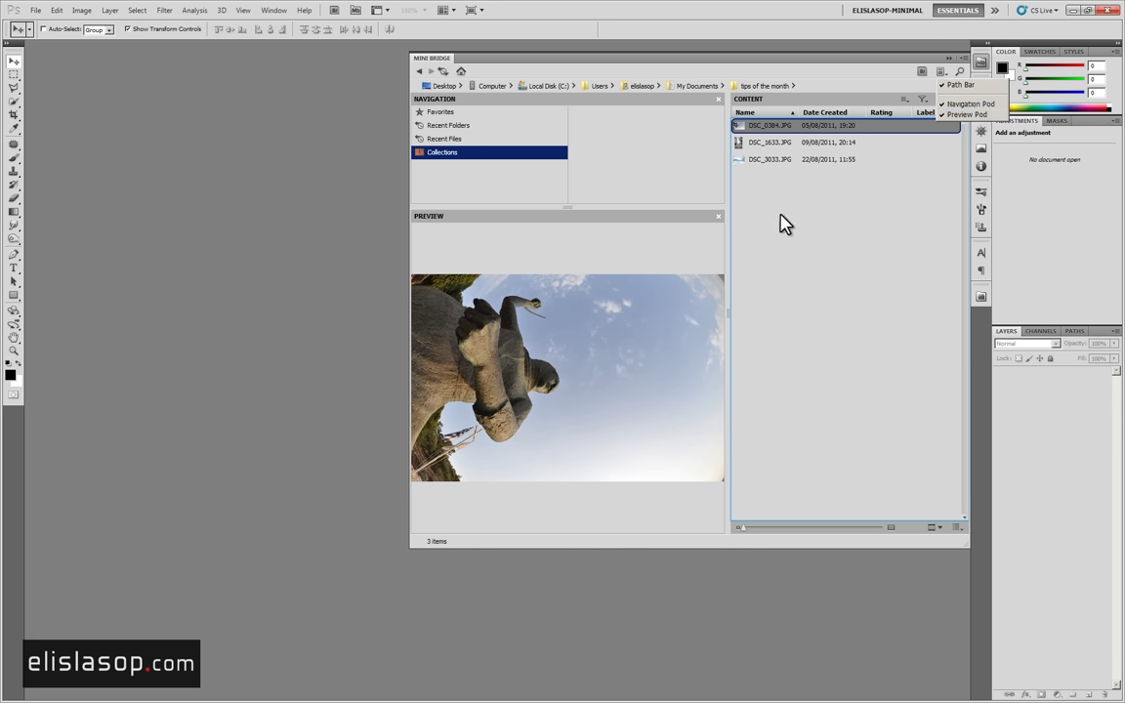
pyautogui.click(870, 240)
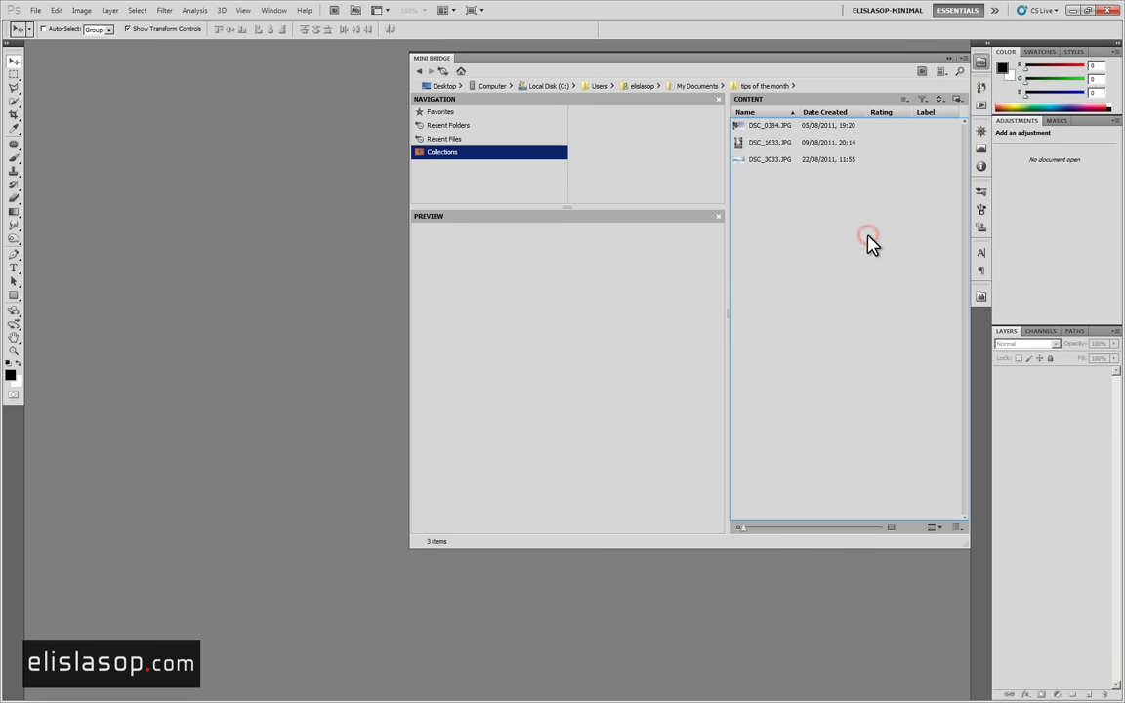
pyautogui.click(957, 75)
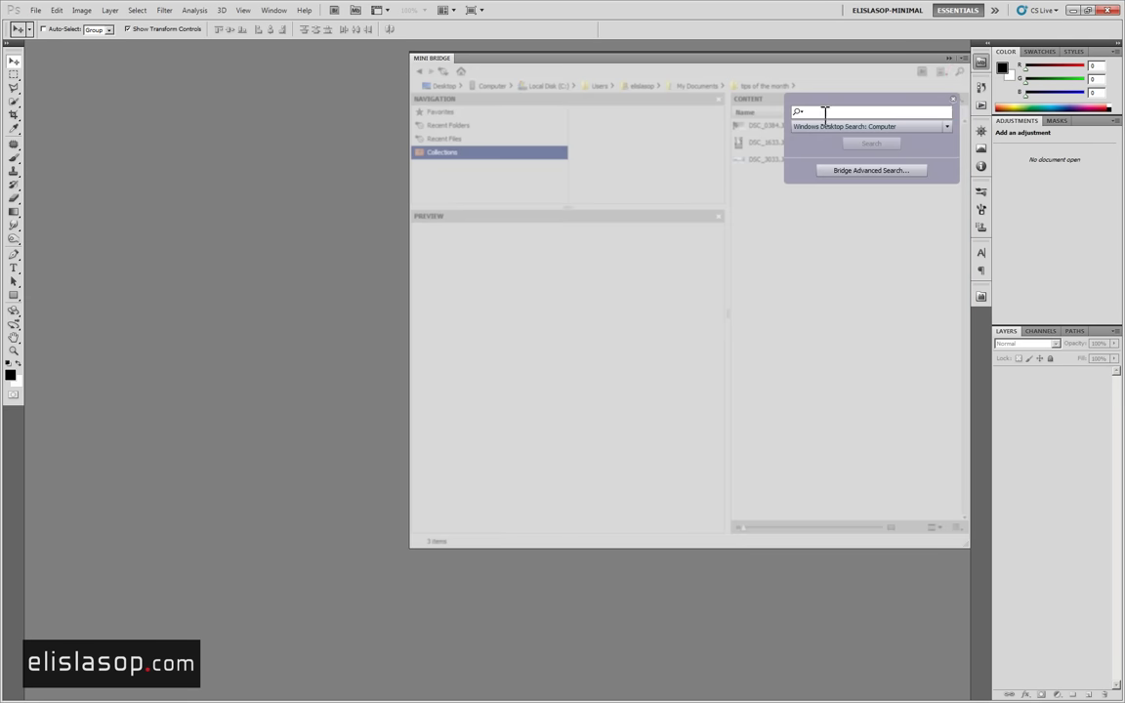
pyautogui.click(952, 106)
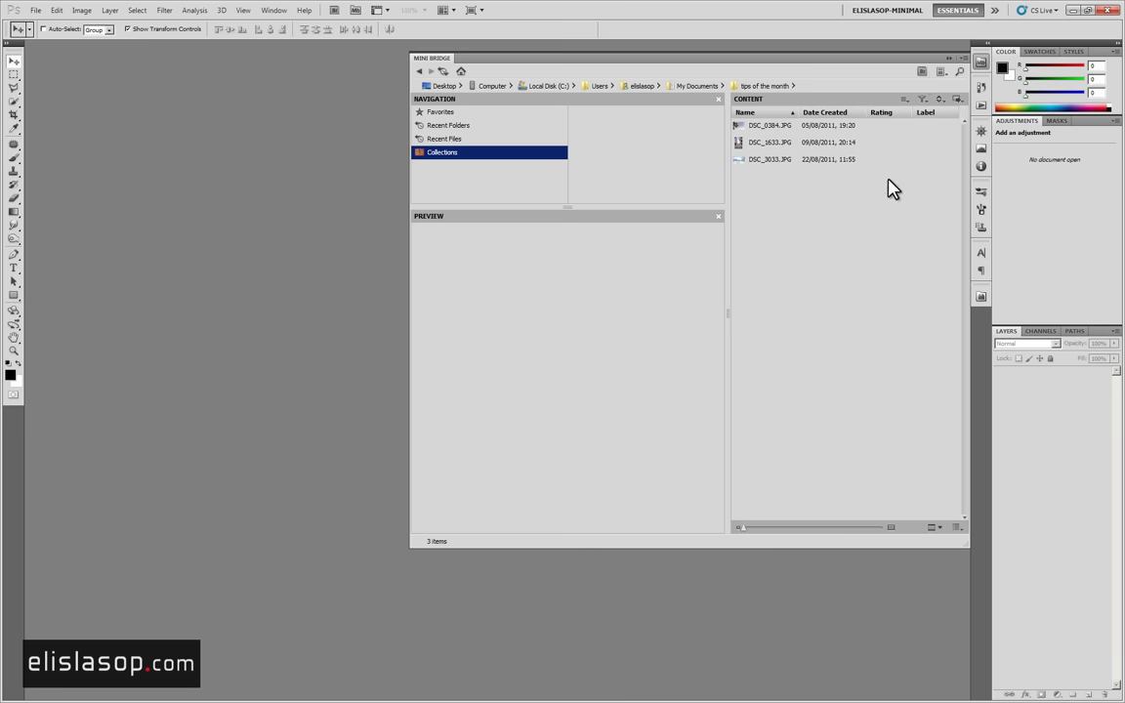
# Cycle through the three photo previews, ending on street photo DSC_1633.JPG.
pyautogui.click(866, 251)
pyautogui.click(773, 126)
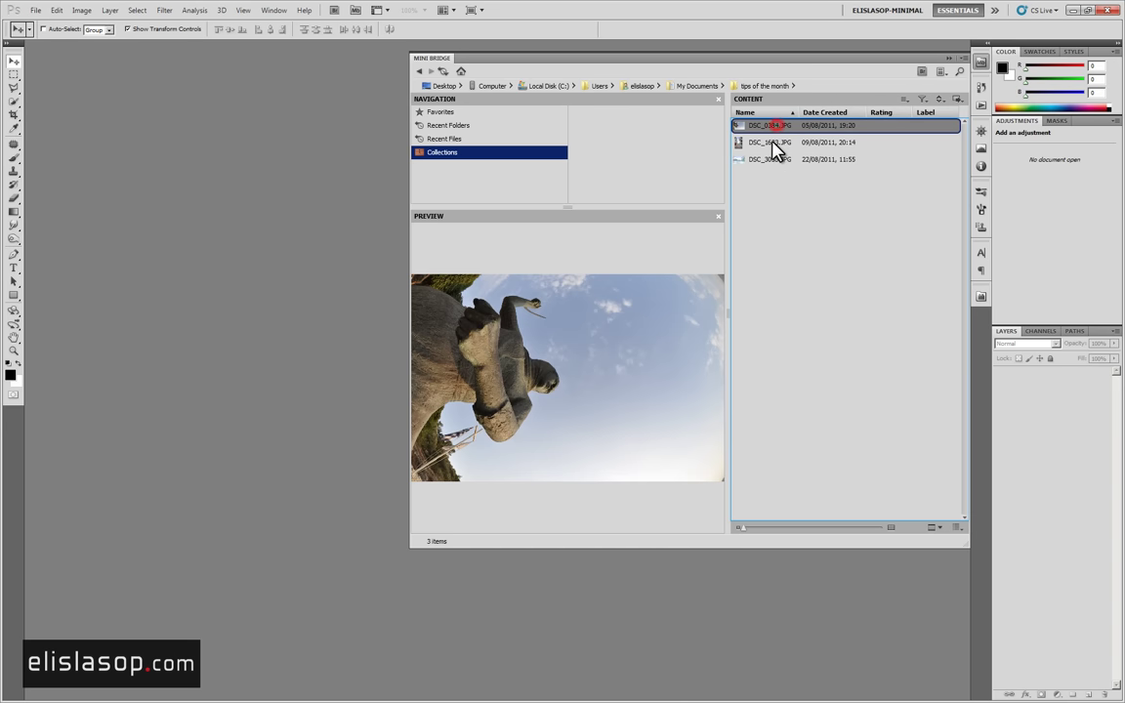
pyautogui.click(774, 147)
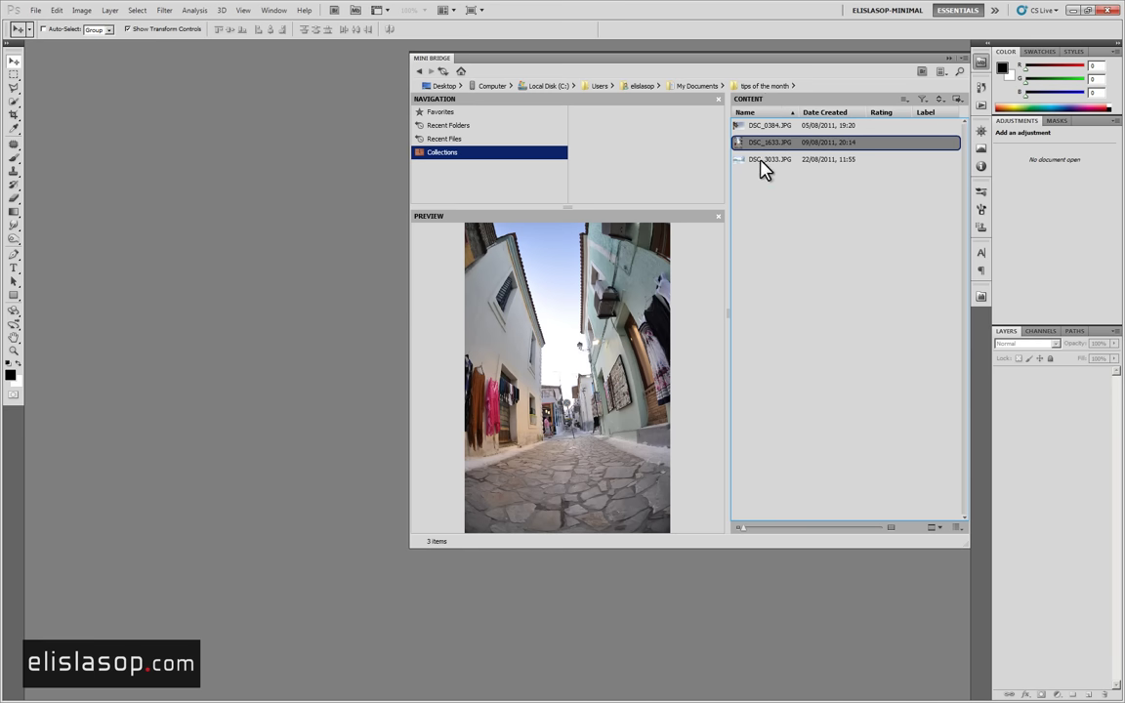
pyautogui.click(763, 163)
pyautogui.click(759, 145)
pyautogui.click(762, 127)
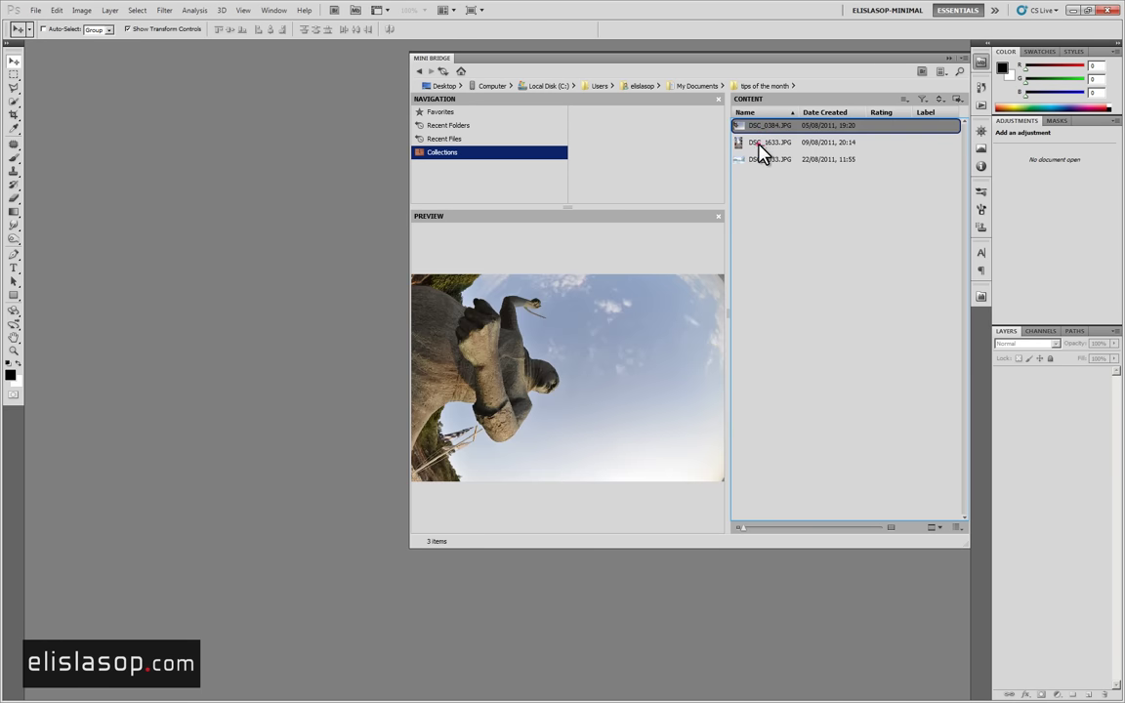
pyautogui.click(760, 144)
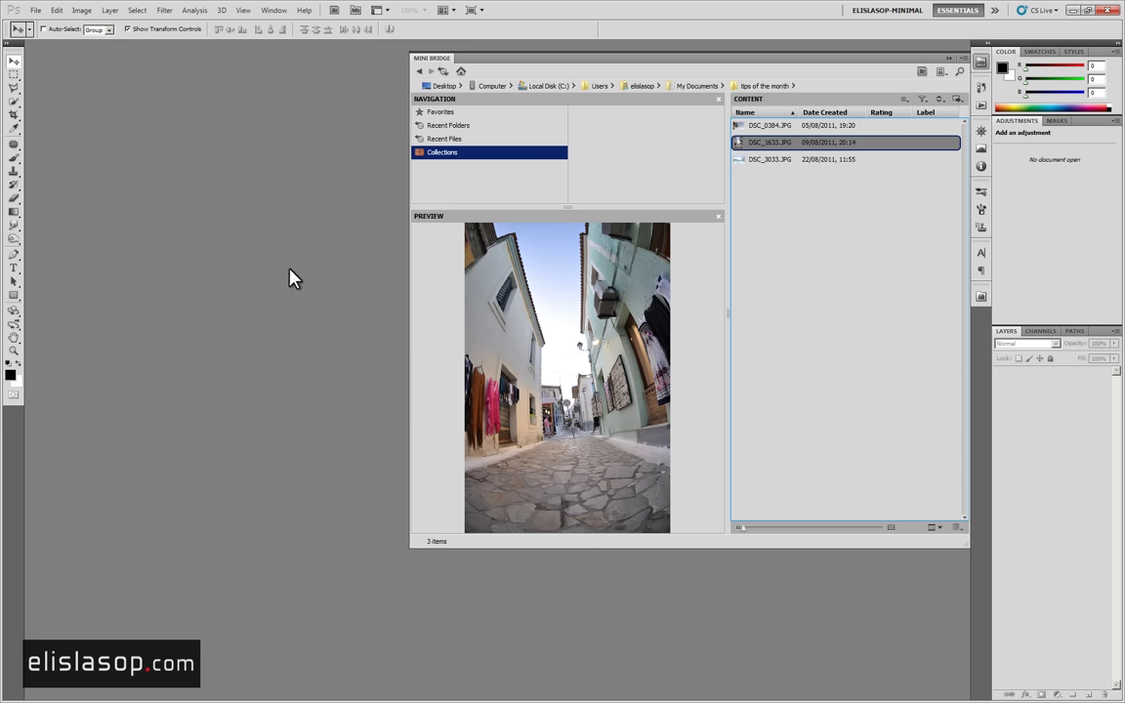
pyautogui.moveTo(739, 142)
pyautogui.mouseDown()
pyautogui.moveTo(525, 144)
pyautogui.moveTo(746, 136)
pyautogui.moveTo(322, 296)
pyautogui.moveTo(527, 298)
pyautogui.mouseUp()
# Open DSC_1633.JPG, close Mini Bridge, and duplicate Background into a Background copy layer.
pyautogui.click(740, 142)
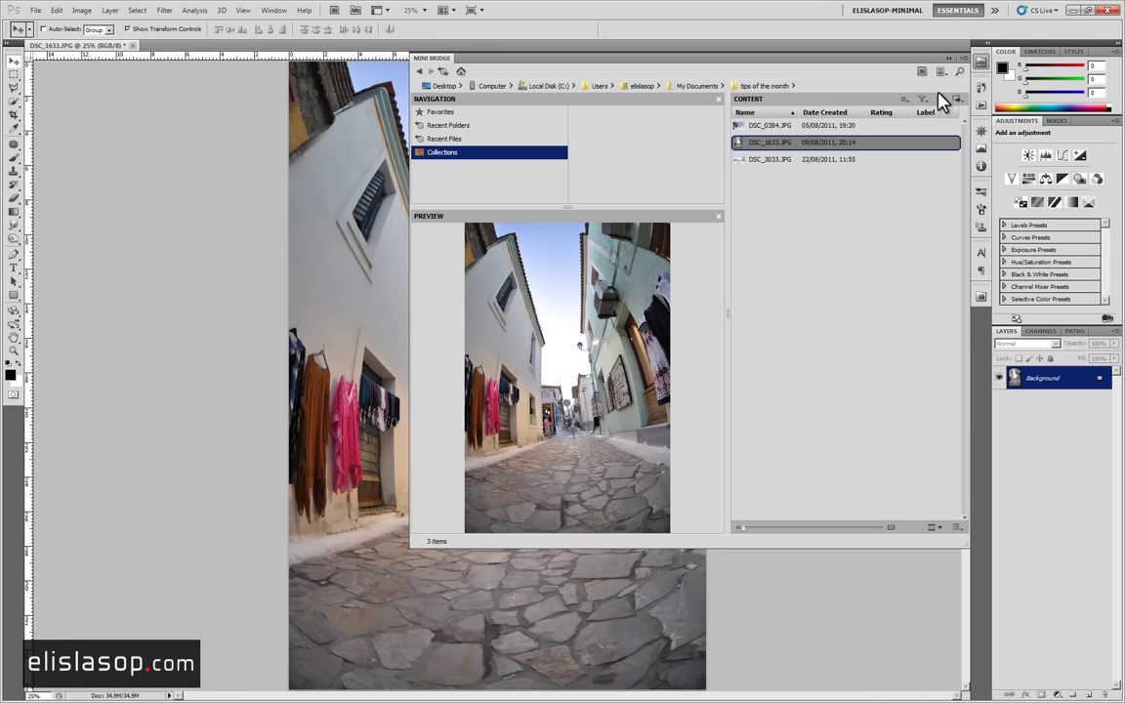
pyautogui.click(980, 66)
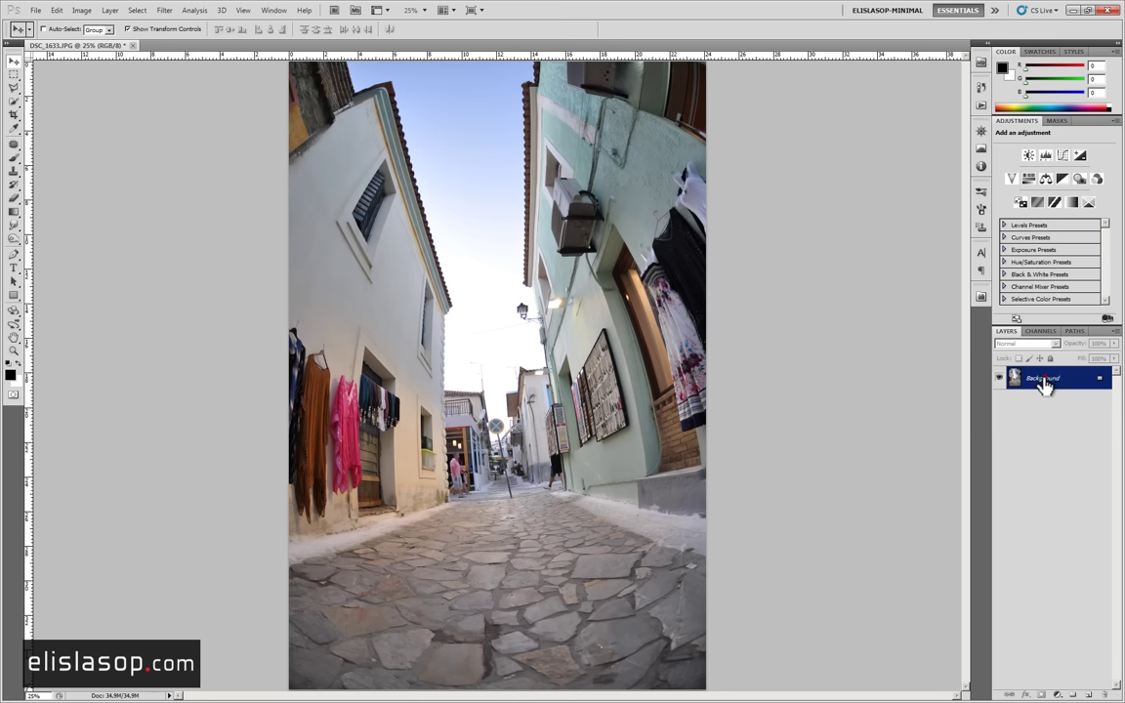
pyautogui.moveTo(1057, 385)
pyautogui.mouseDown()
pyautogui.moveTo(1075, 697)
pyautogui.moveTo(1089, 694)
pyautogui.mouseUp()
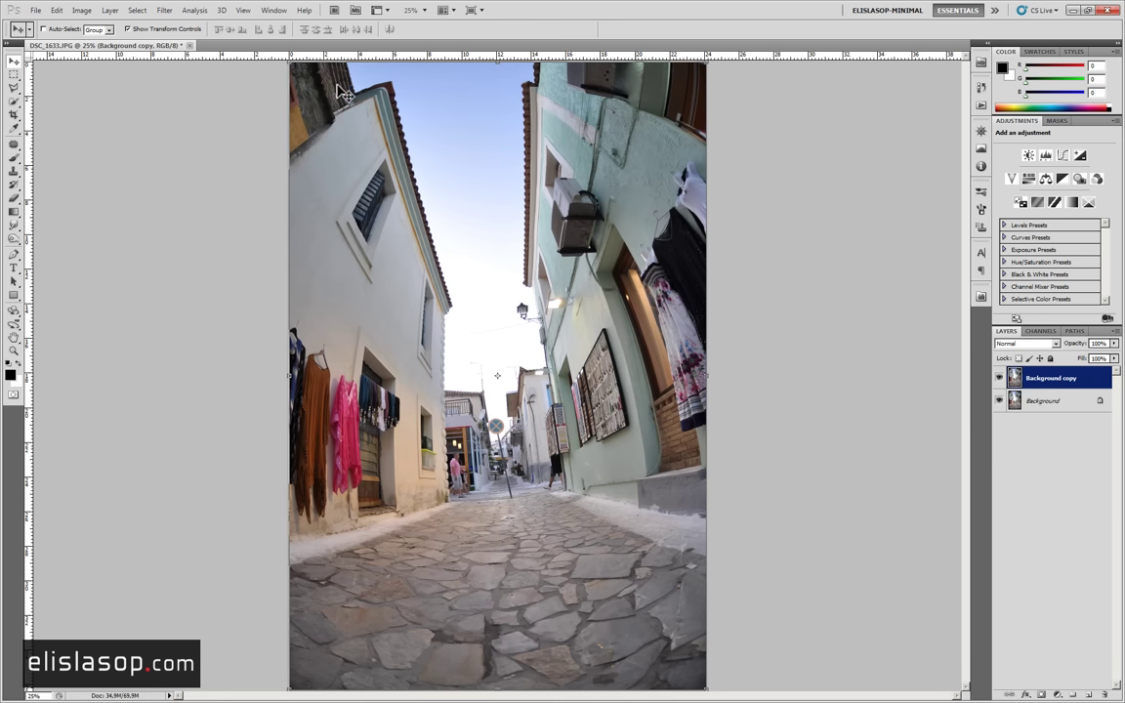
# Apply Auto Tone to the Background copy and toggle its visibility to compare.
pyautogui.click(56, 11)
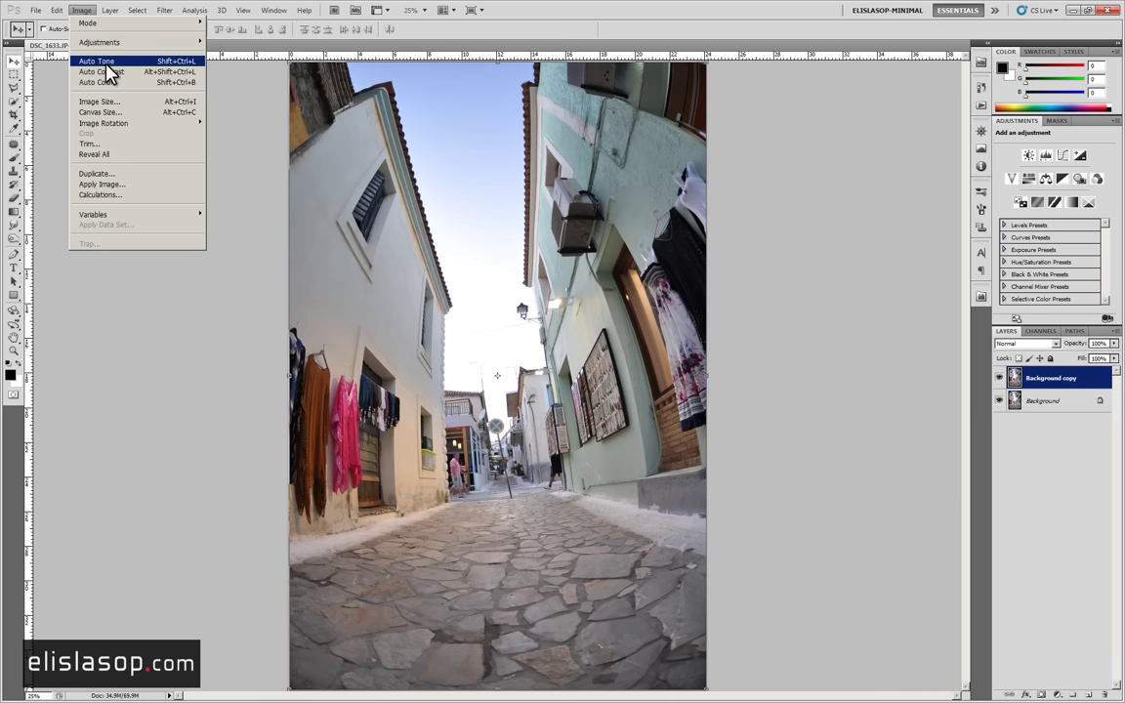
pyautogui.click(107, 64)
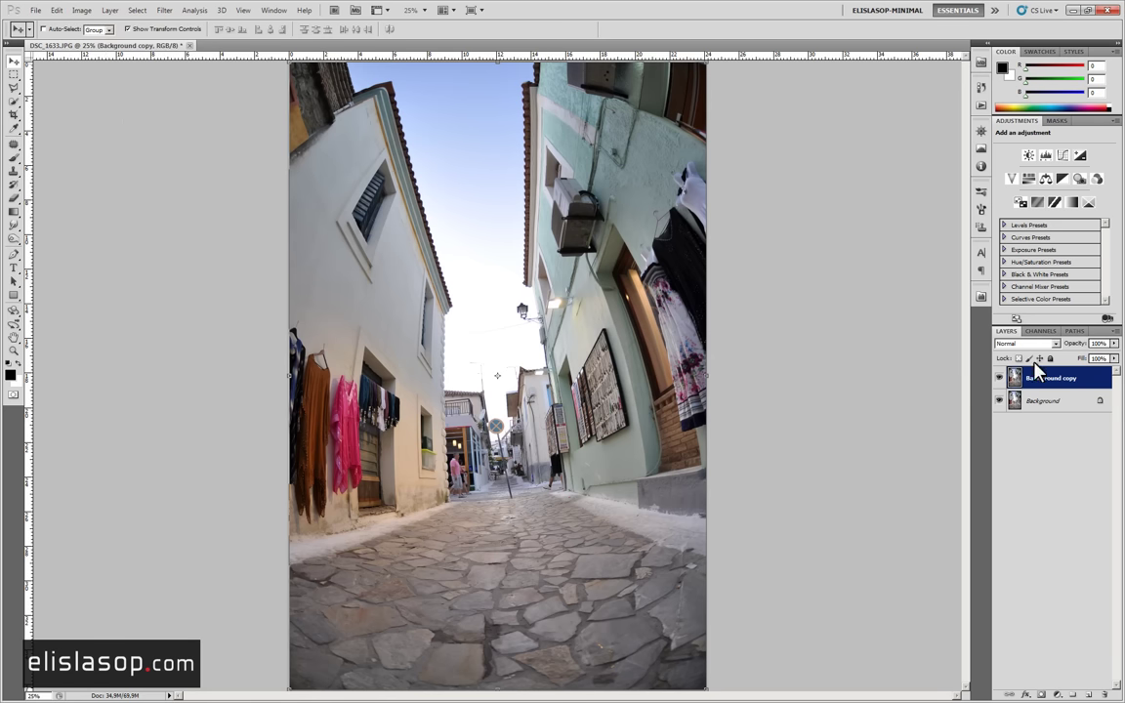
pyautogui.click(999, 378)
pyautogui.click(999, 380)
pyautogui.click(999, 379)
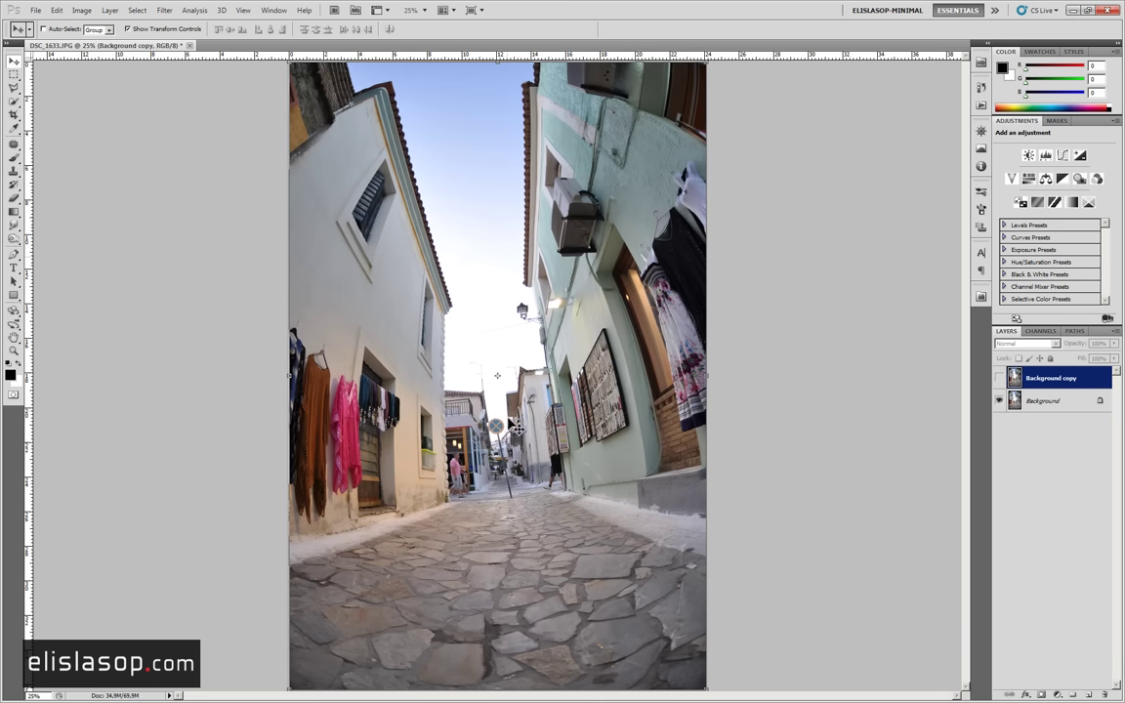
pyautogui.click(1000, 379)
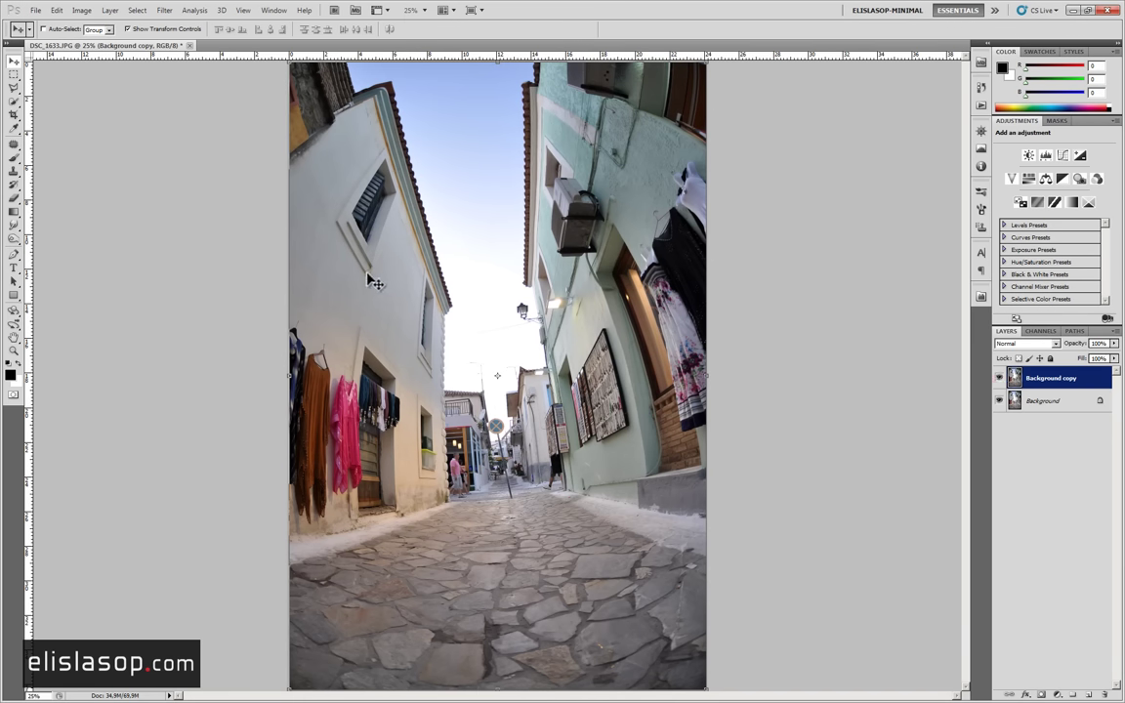
# Apply Auto Contrast and Auto Color to the copy, then toggle it to compare.
pyautogui.click(55, 10)
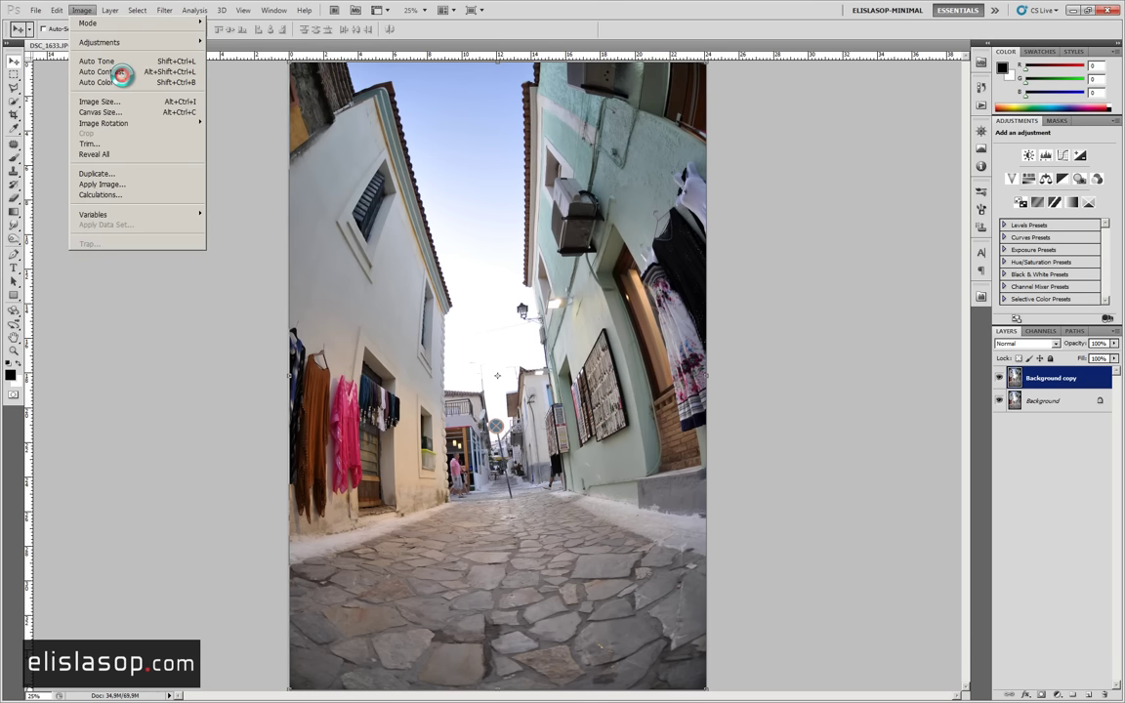
pyautogui.click(120, 73)
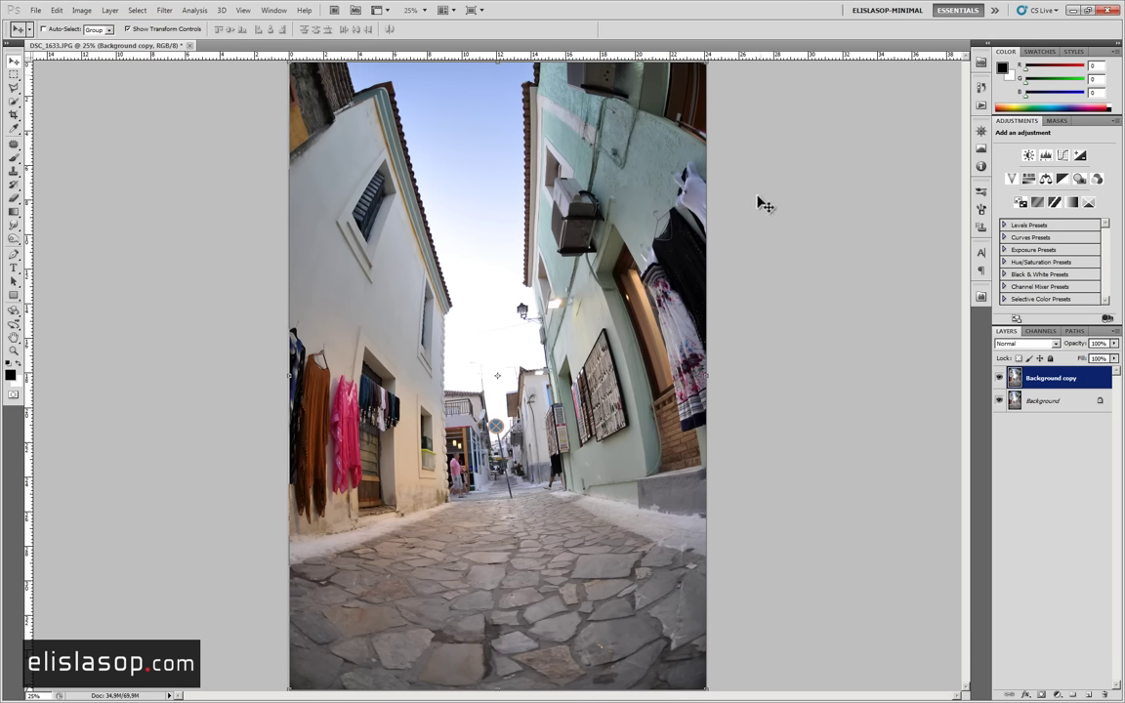
pyautogui.click(82, 9)
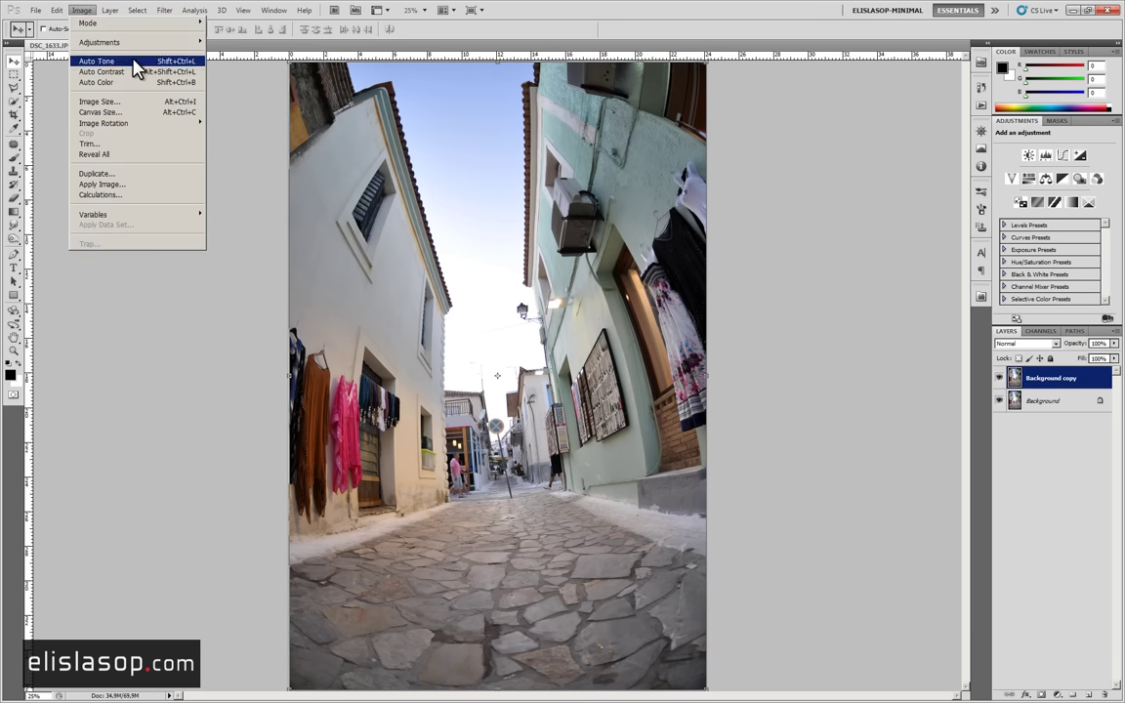
pyautogui.click(143, 86)
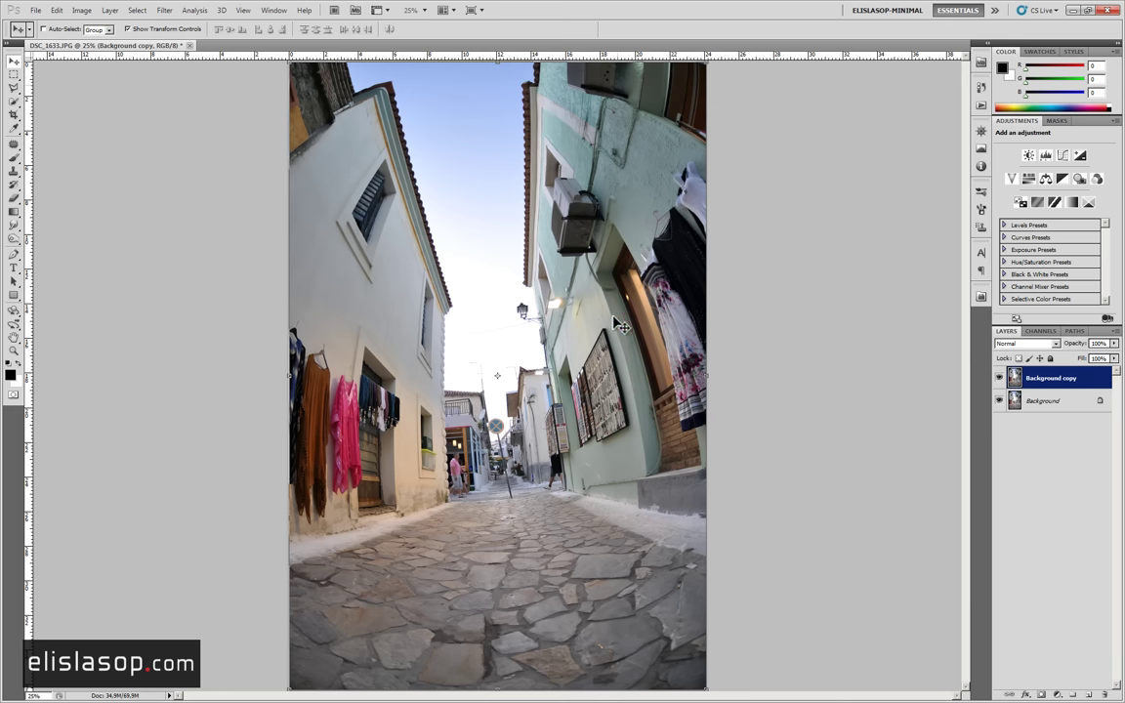
pyautogui.click(999, 379)
pyautogui.click(999, 379)
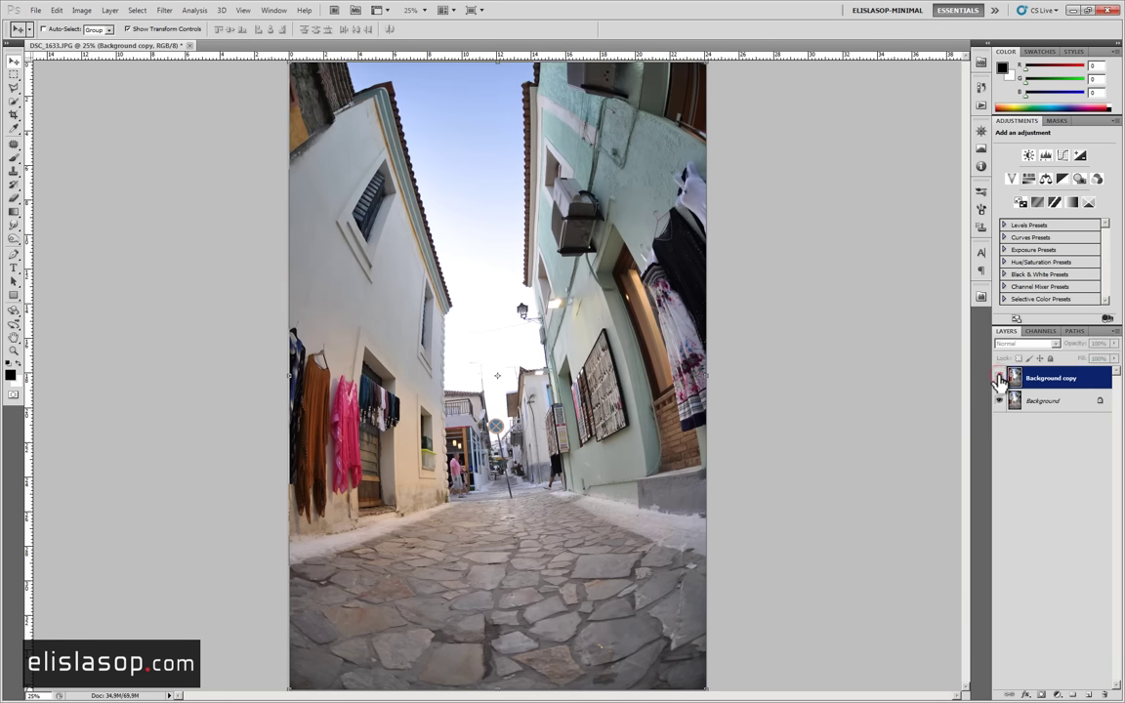
pyautogui.click(999, 379)
pyautogui.click(999, 379)
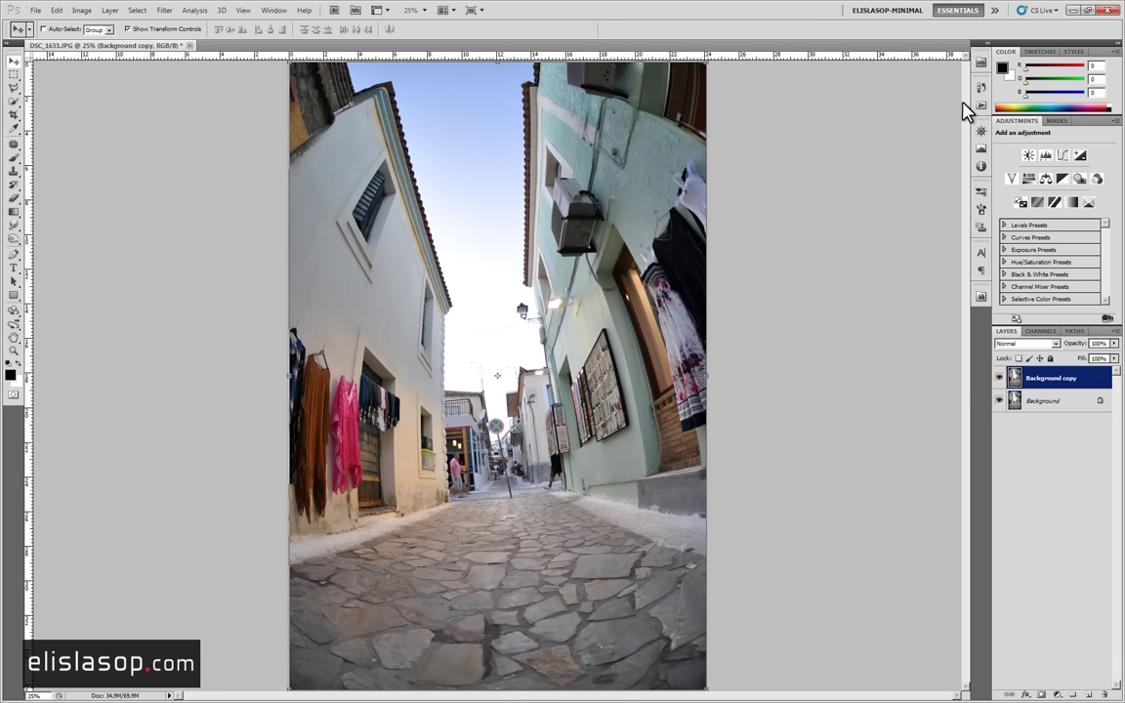
# Open the wave photo DSC_3033.JPG from Mini Bridge and collapse the browser.
pyautogui.click(982, 63)
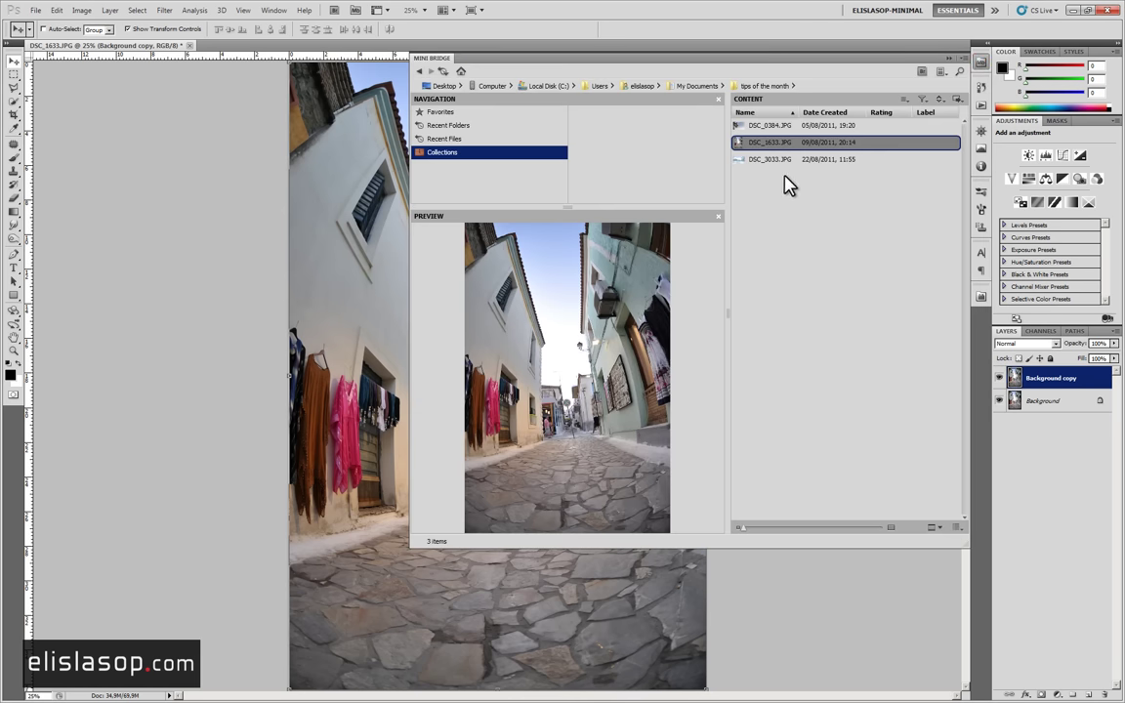
pyautogui.click(780, 127)
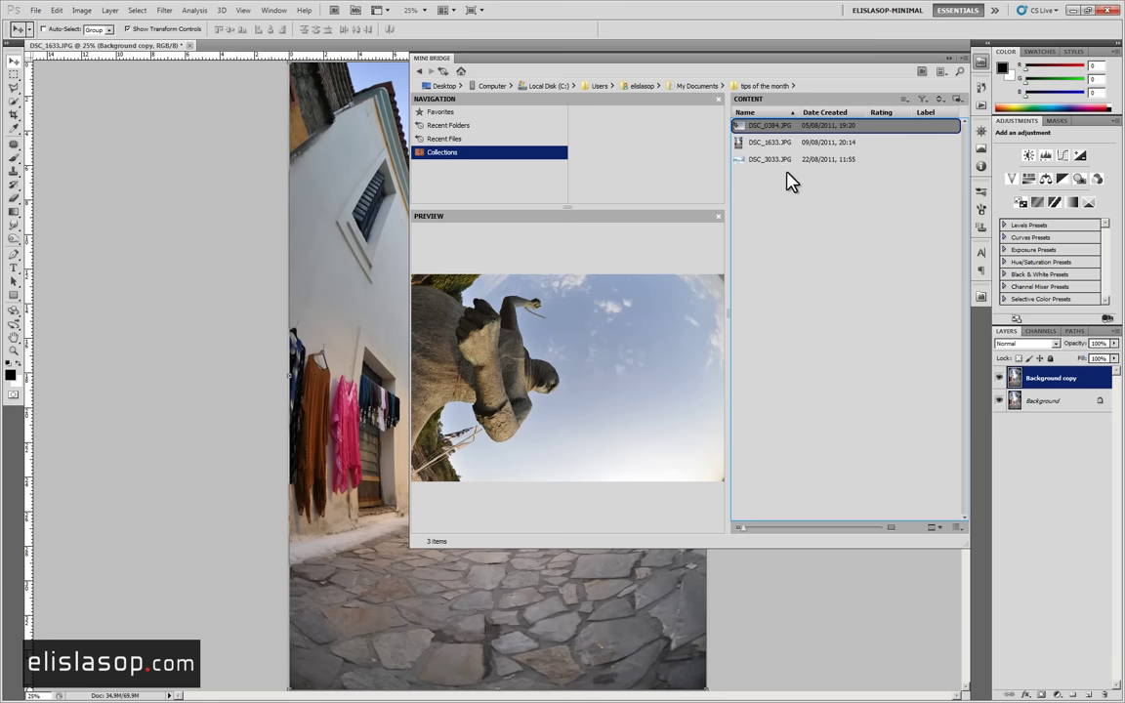
pyautogui.click(772, 161)
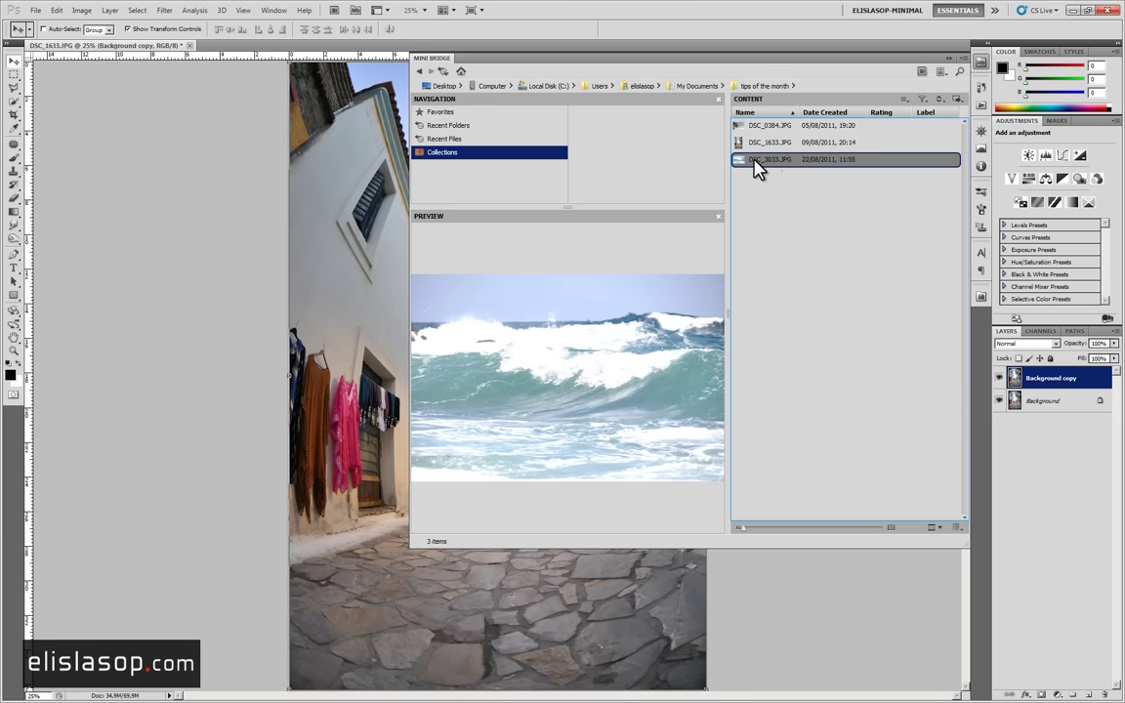
pyautogui.doubleClick(755, 162)
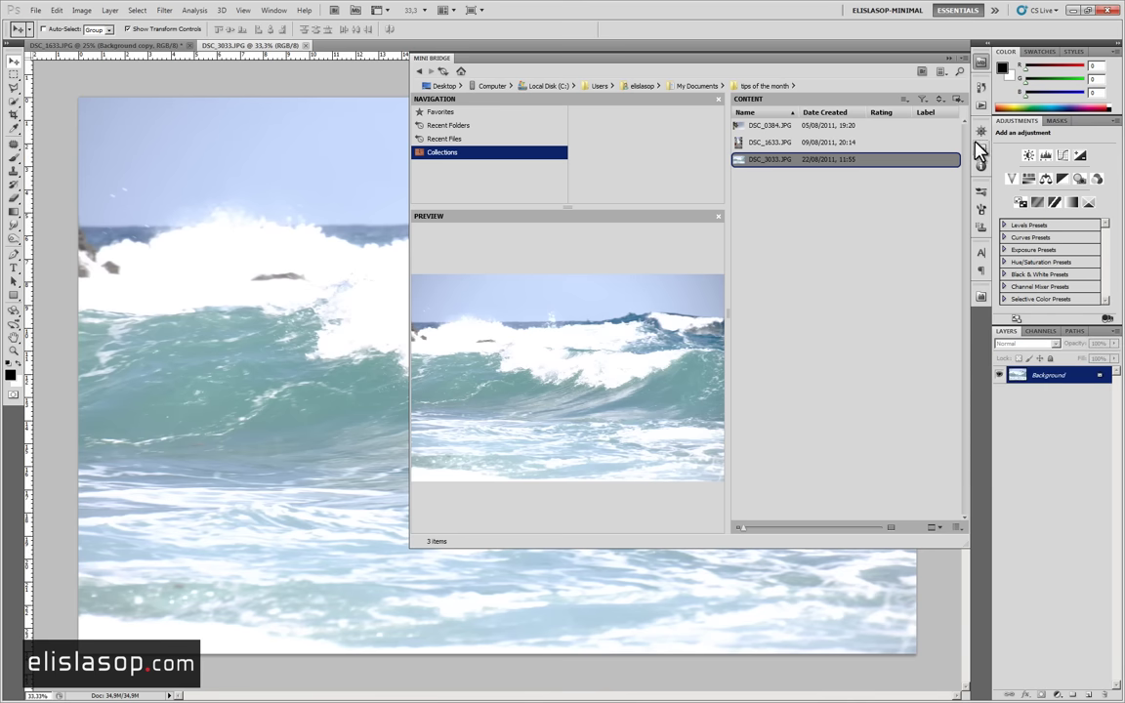
pyautogui.click(978, 64)
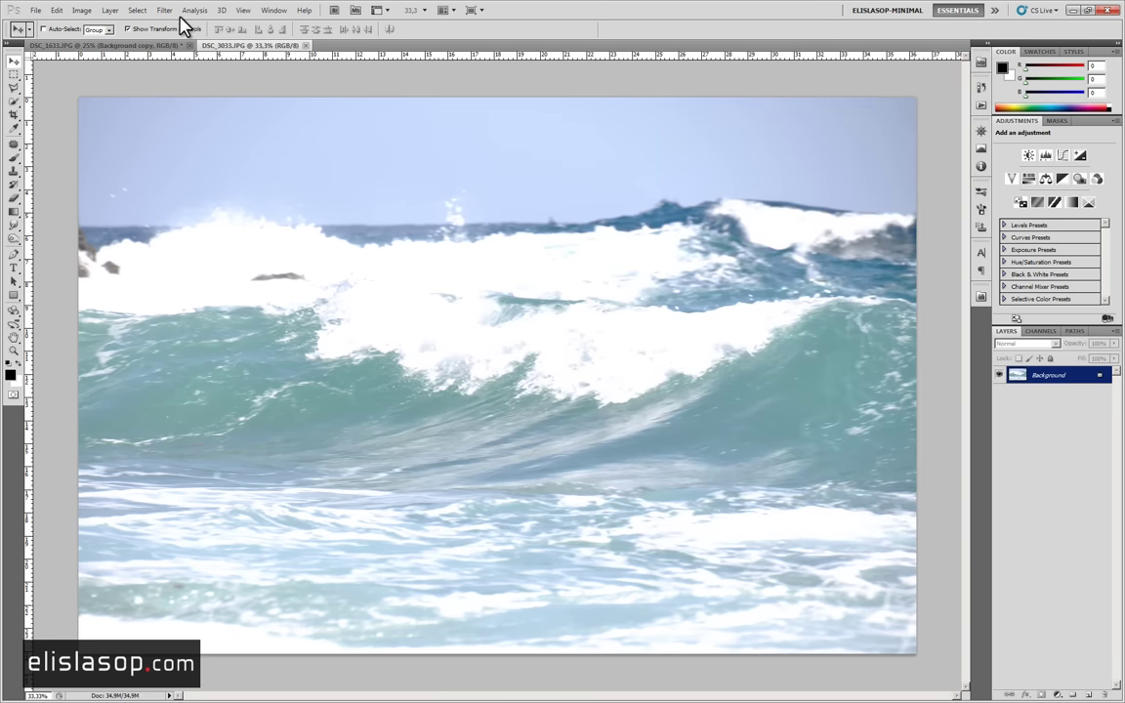
# Try Auto Tone and undo it, then apply Auto Contrast to the wave photo.
pyautogui.click(83, 9)
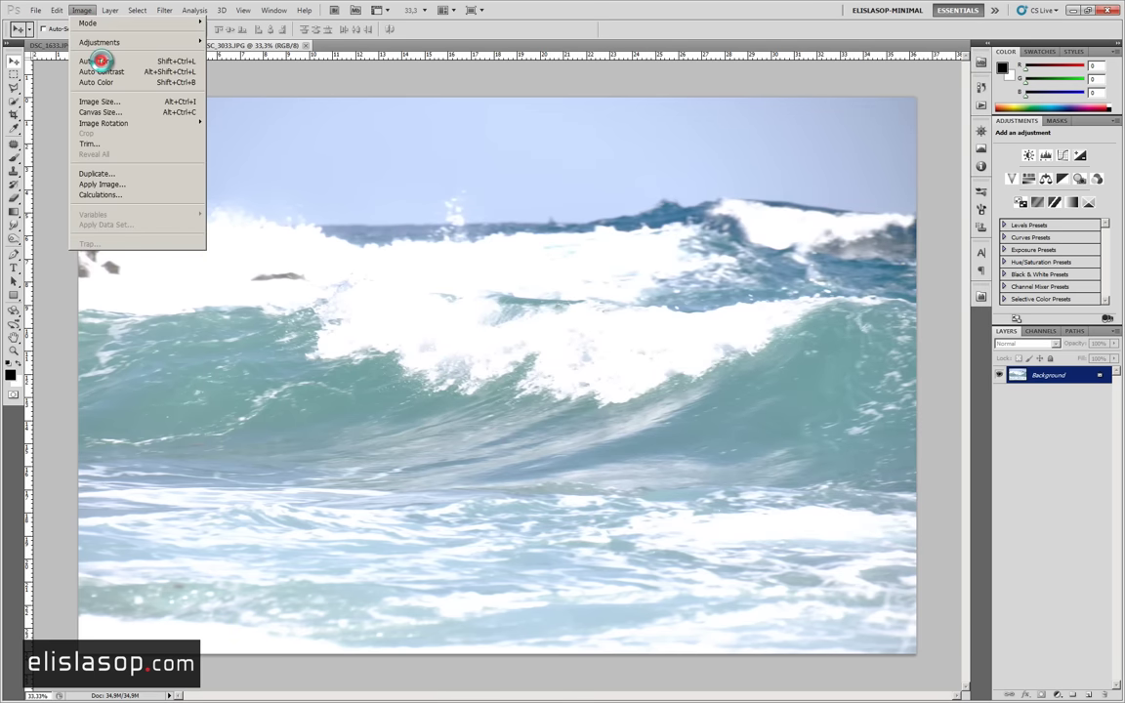
pyautogui.click(108, 72)
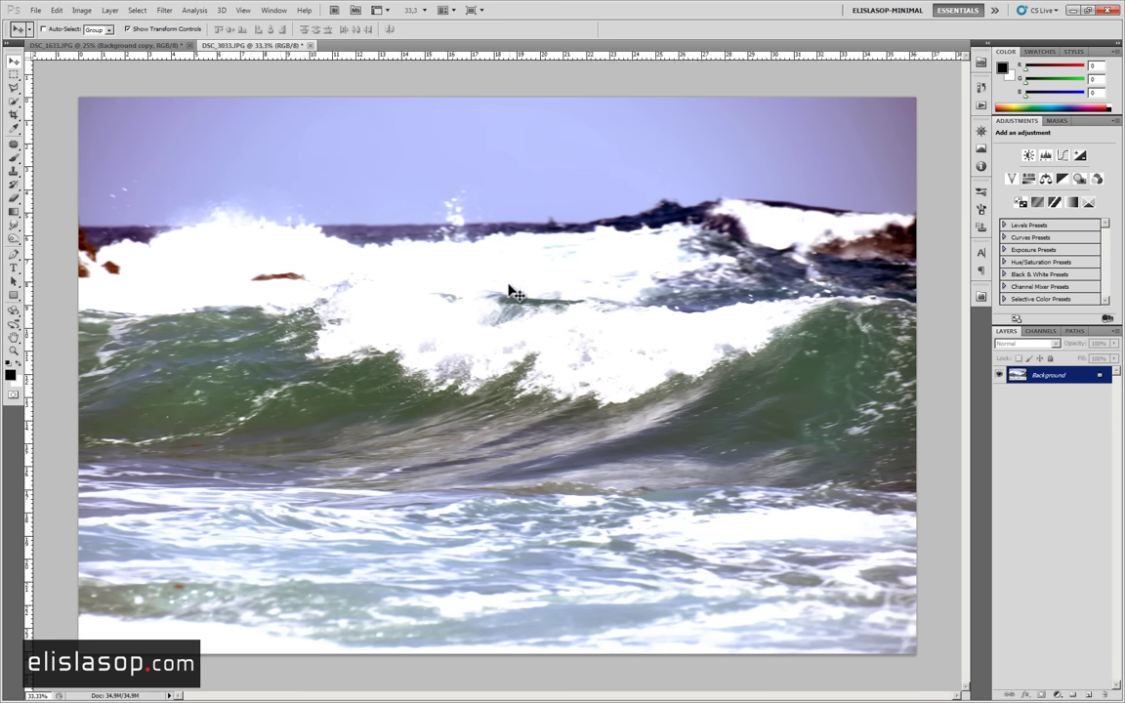
pyautogui.hotkey('ctrl', 'z')
pyautogui.click(81, 10)
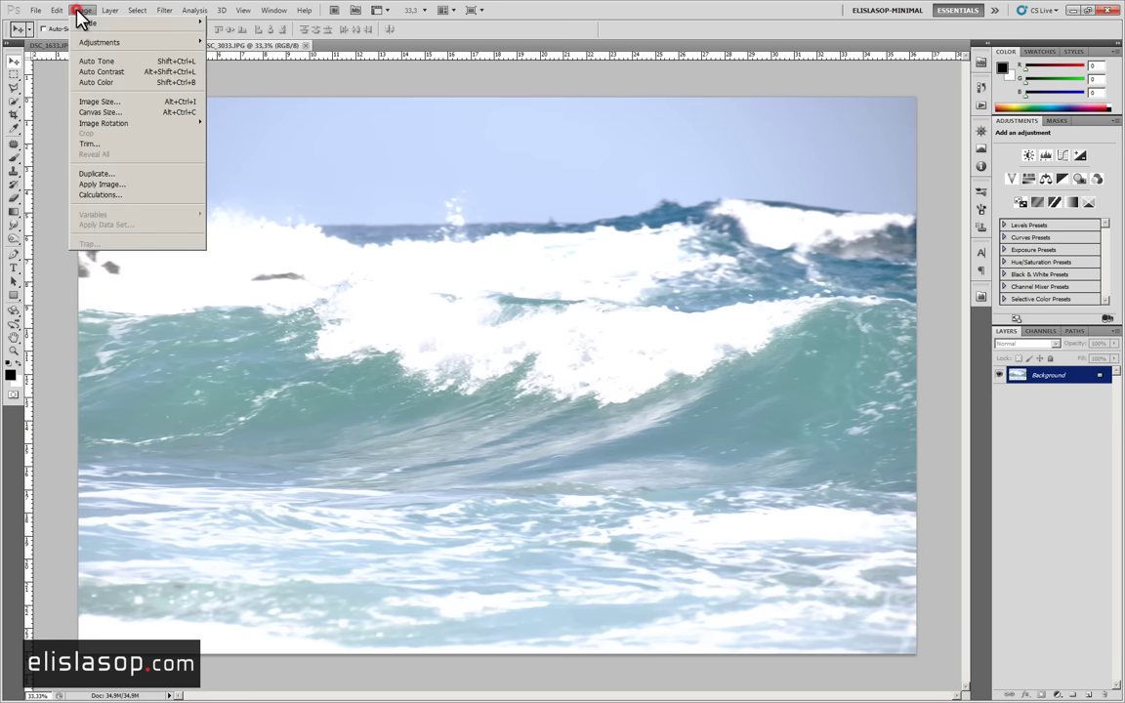
pyautogui.click(119, 71)
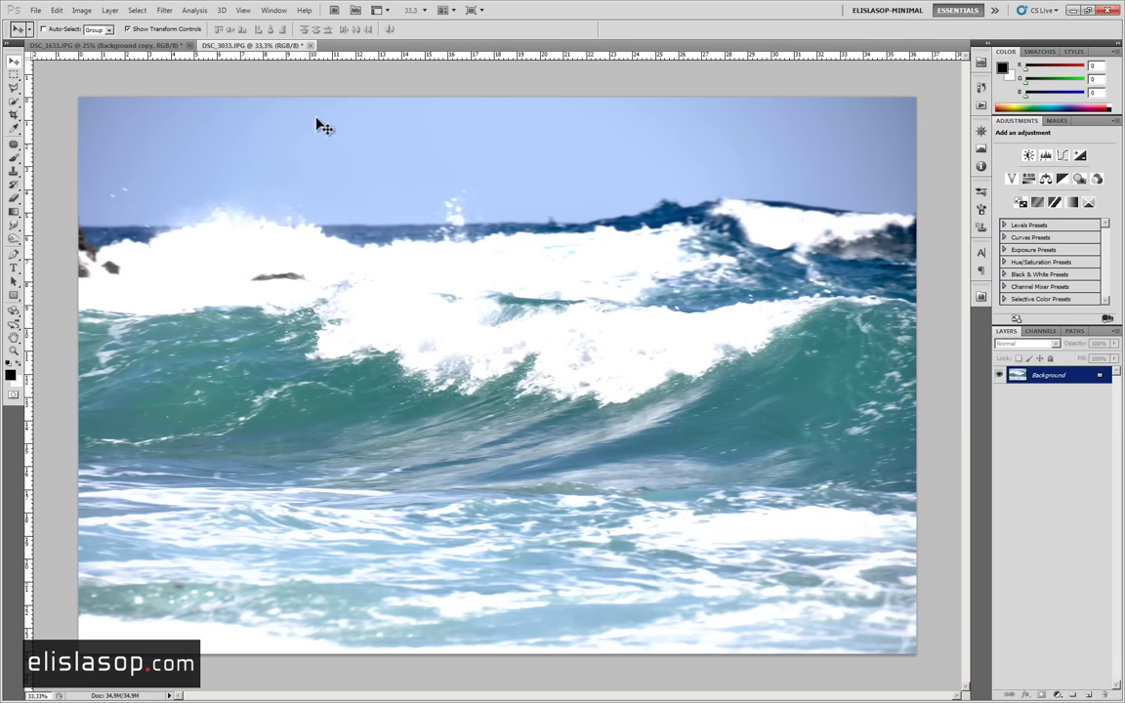
# Try Auto Color and Auto Tone on the wave photo, undoing each.
pyautogui.click(82, 11)
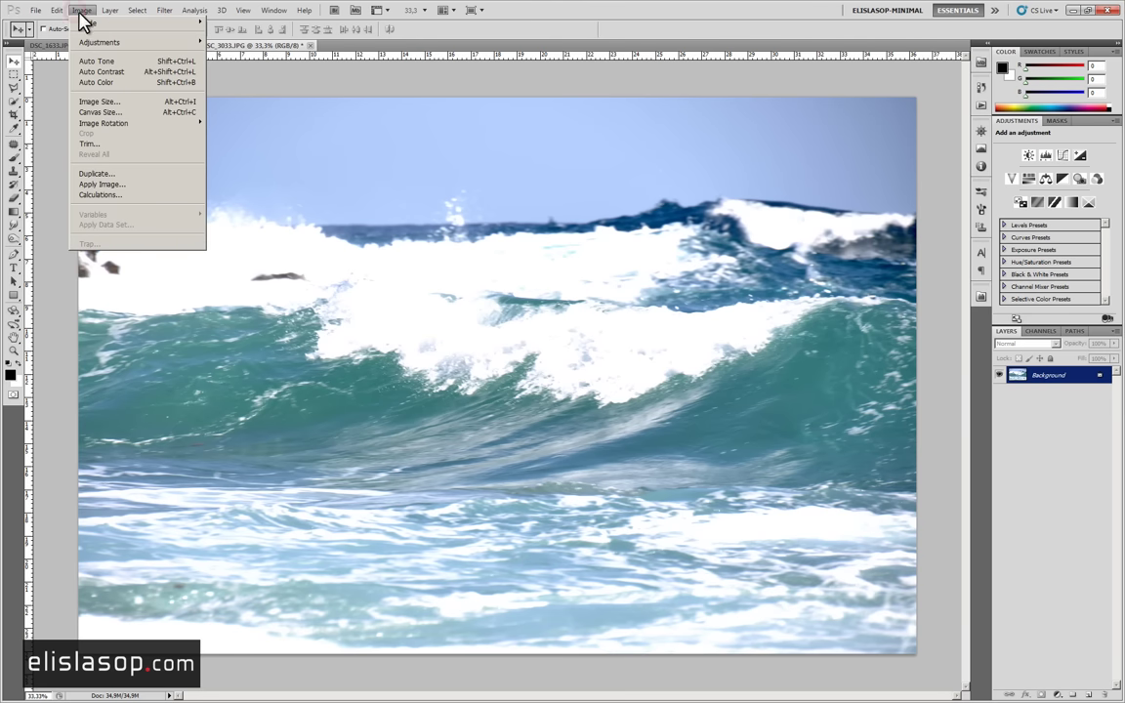
pyautogui.click(107, 83)
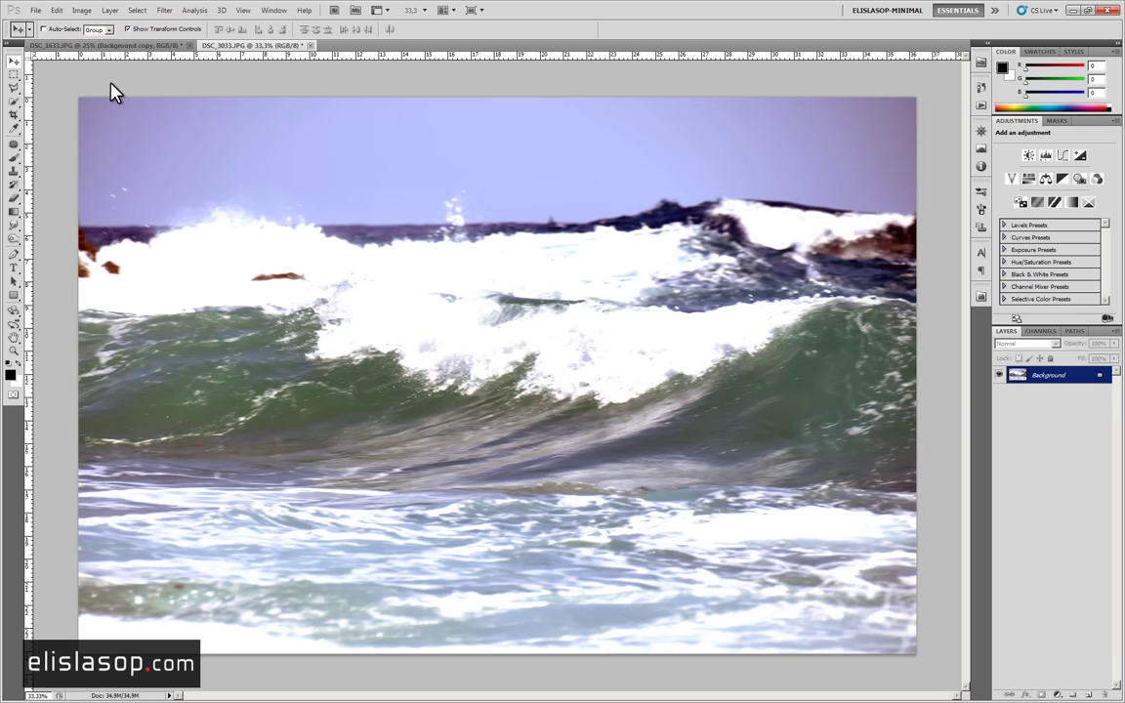
pyautogui.hotkey('ctrl', 'z')
pyautogui.click(80, 11)
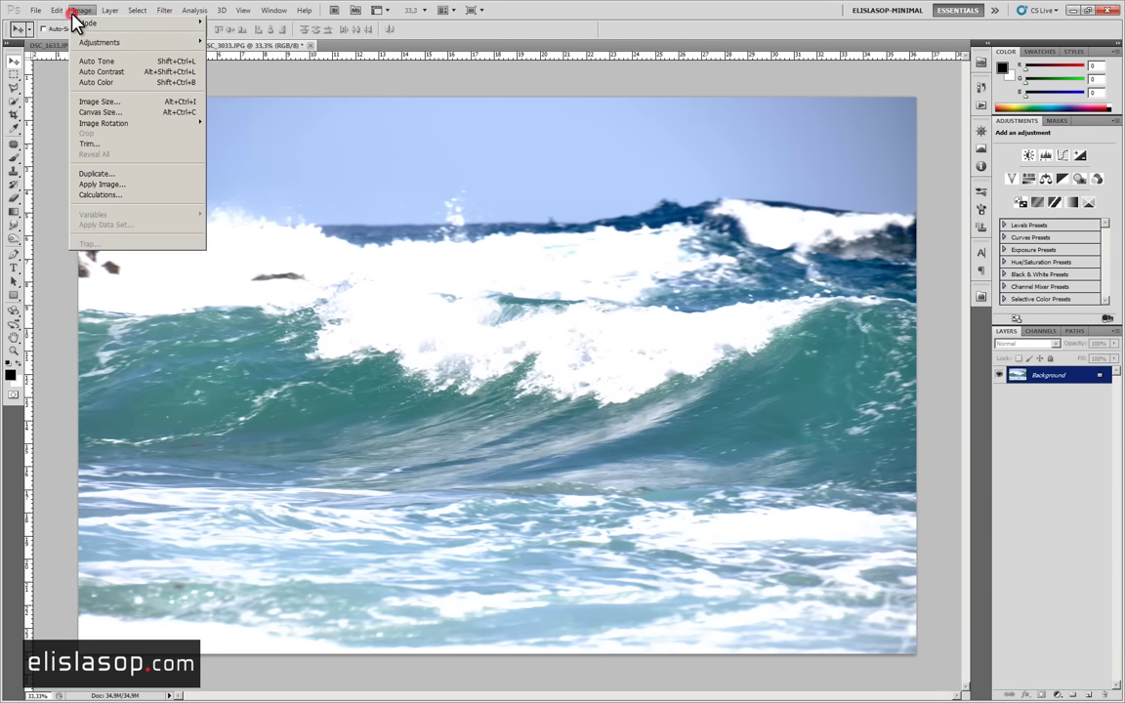
pyautogui.click(97, 61)
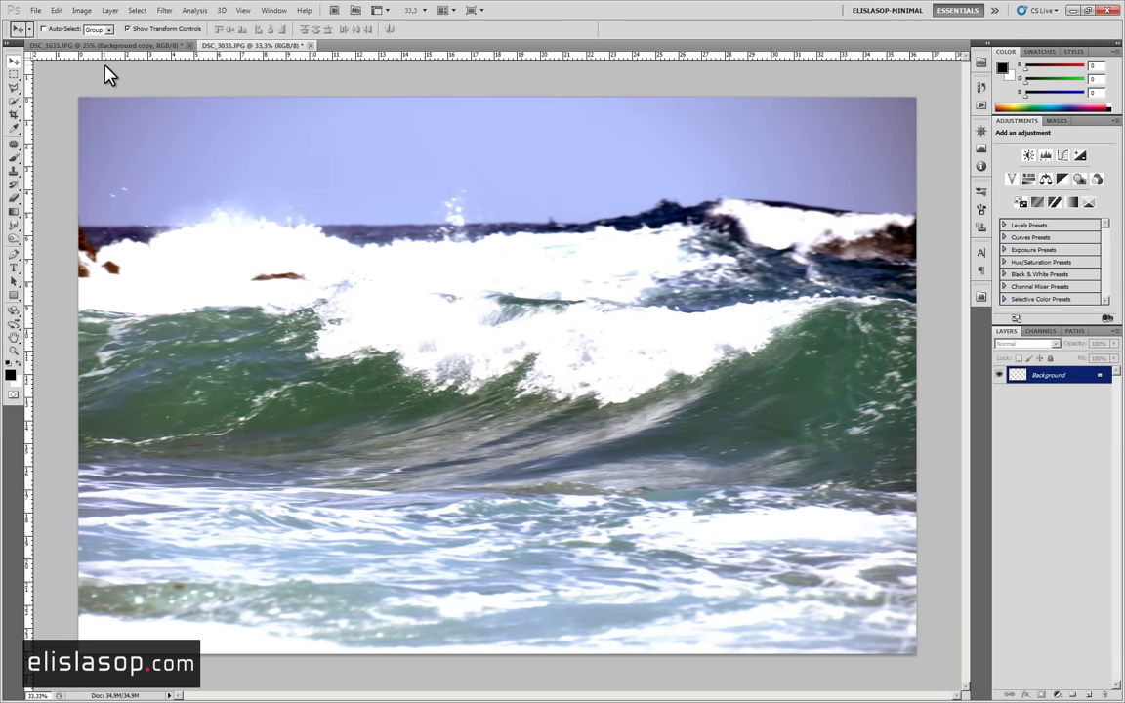
pyautogui.hotkey('ctrl', 'z')
pyautogui.click(82, 11)
pyautogui.click(96, 61)
pyautogui.hotkey('ctrl', 'z')
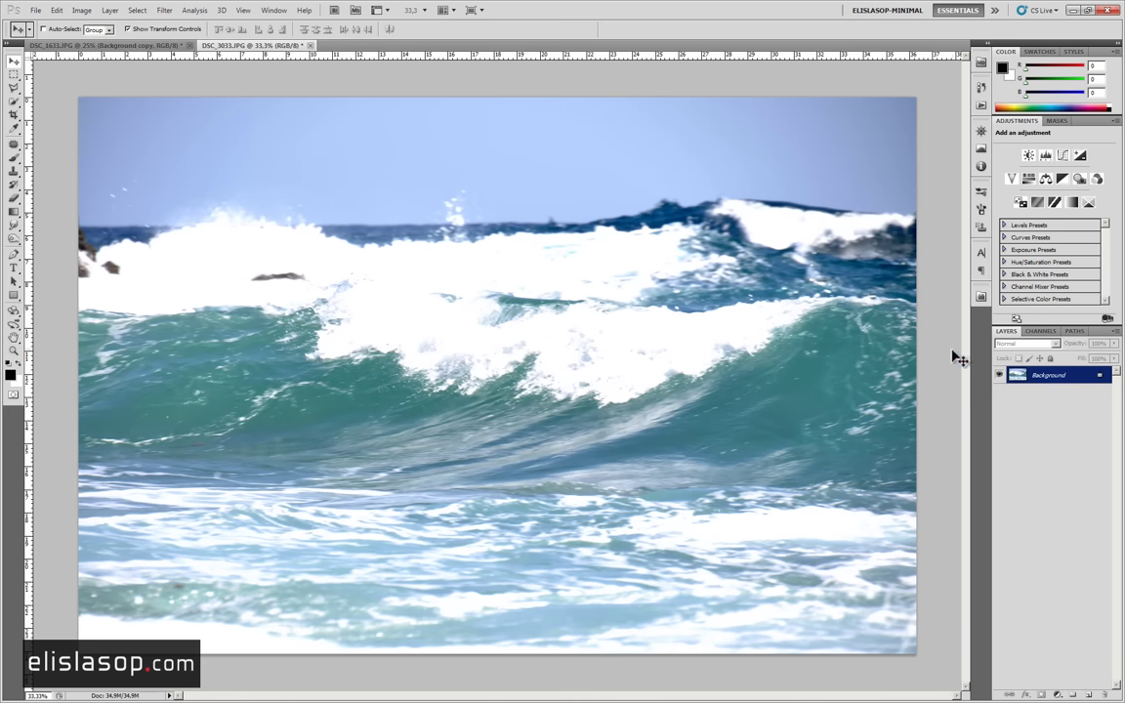
pyautogui.hotkey('ctrl', 'z')
pyautogui.hotkey('ctrl', 'z')
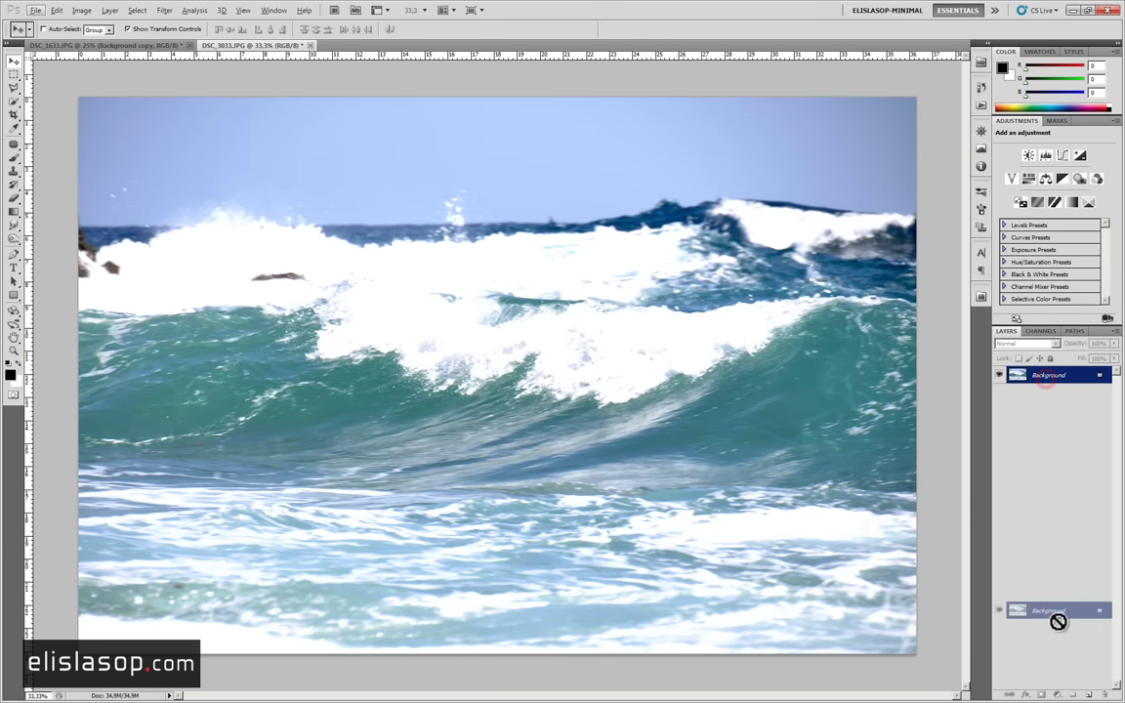
# Duplicate the wave photo's Background, try and undo Auto Tone, then apply Auto Contrast.
pyautogui.moveTo(1044, 389); pyautogui.dragTo(1089, 693)
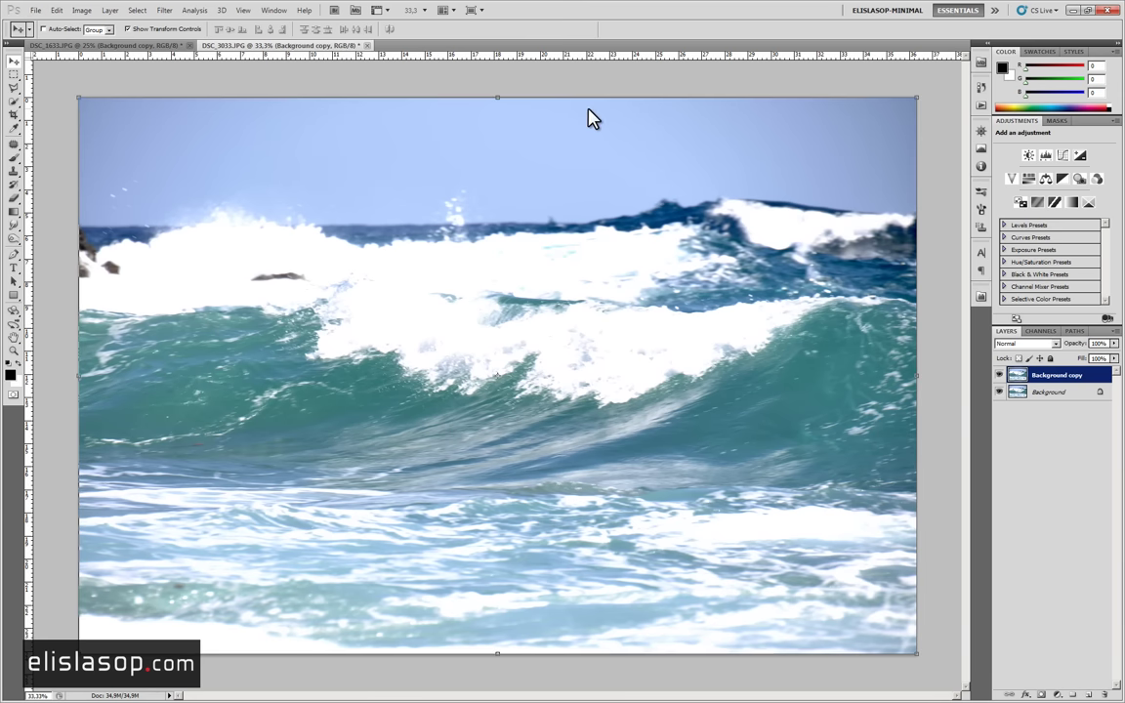
pyautogui.click(56, 11)
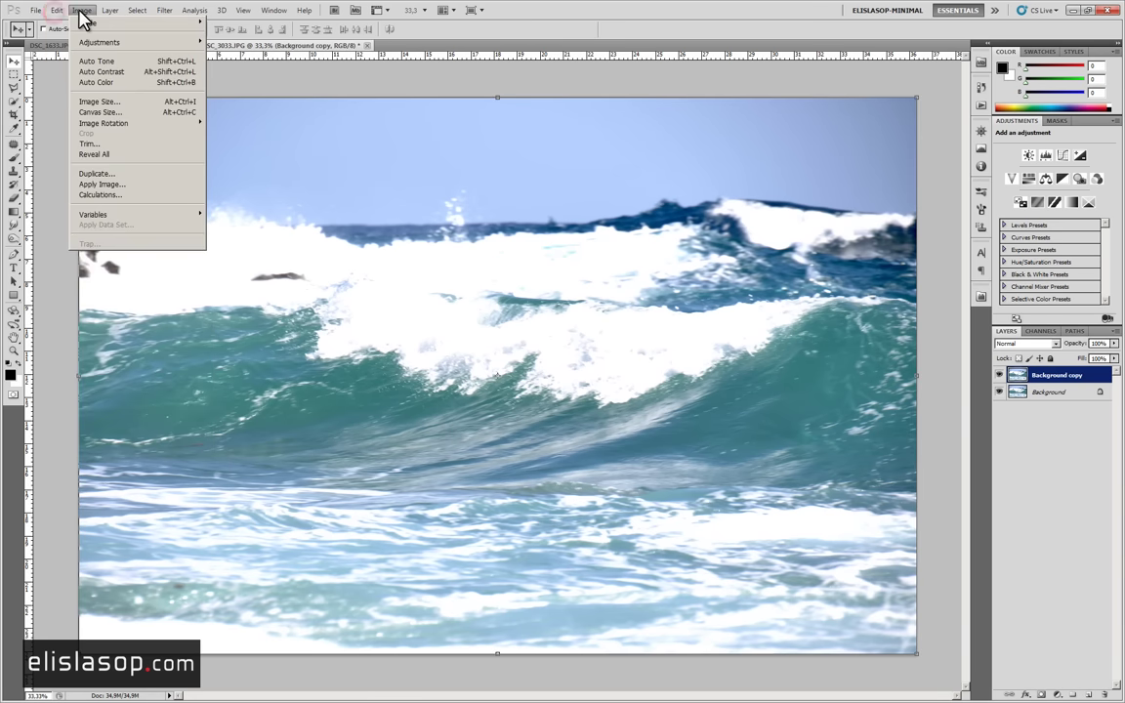
pyautogui.moveTo(81, 10)
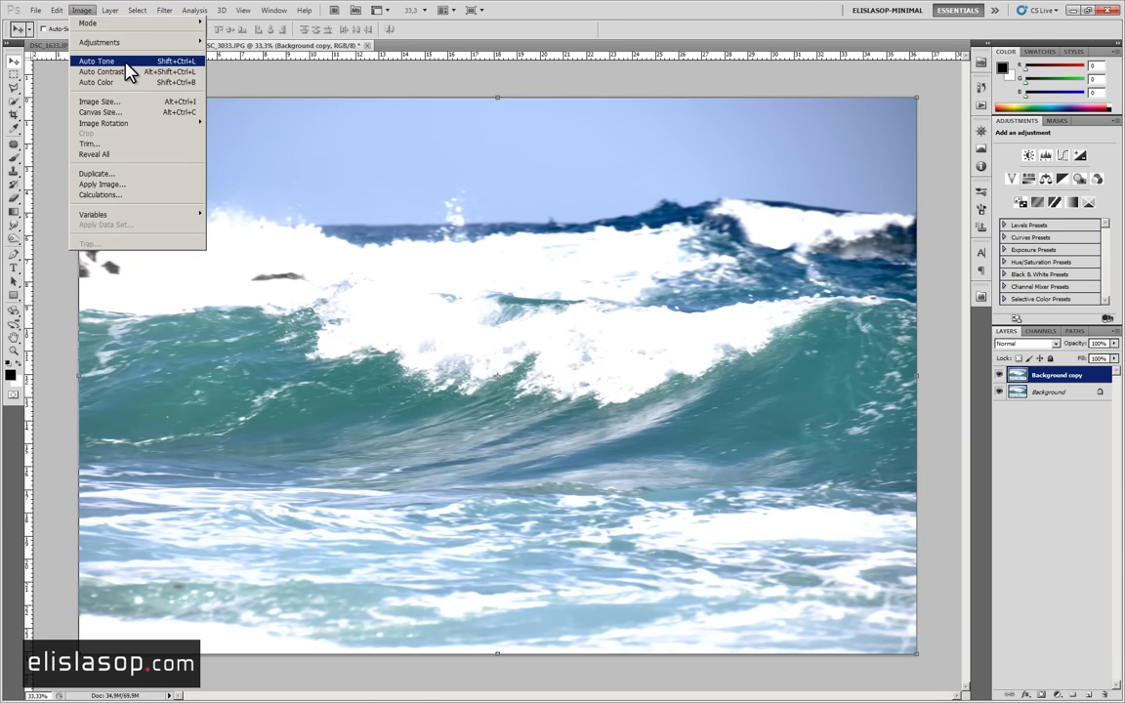
pyautogui.click(125, 61)
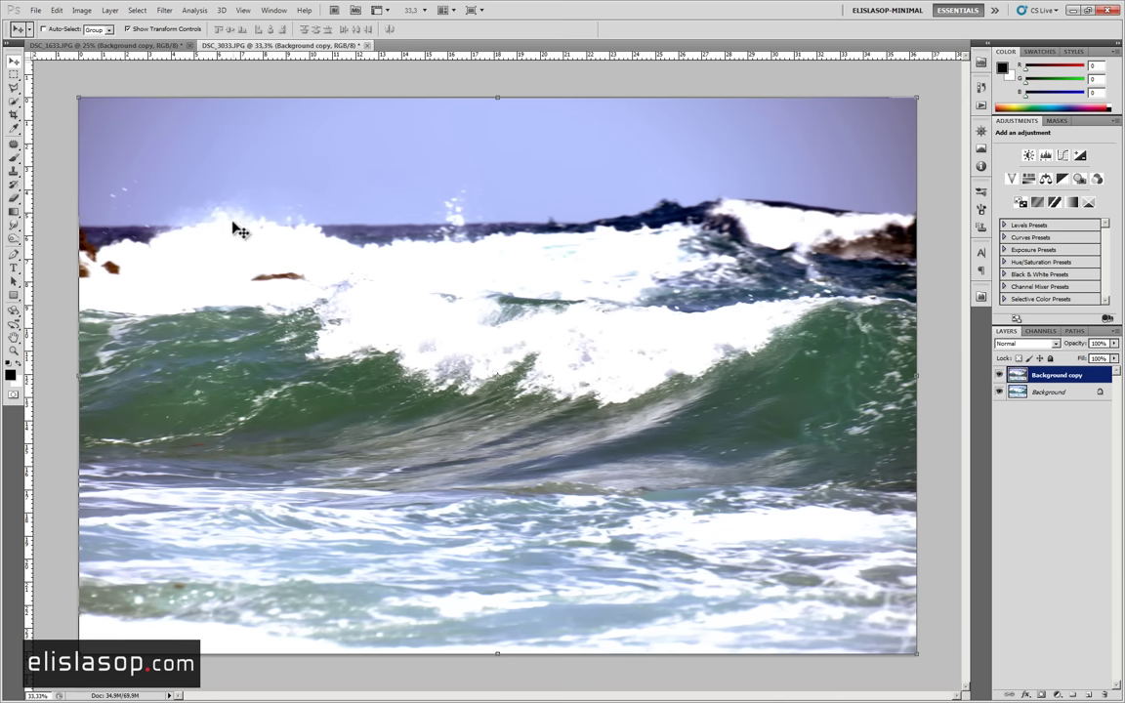
pyautogui.hotkey('ctrl', 'z')
pyautogui.click(83, 9)
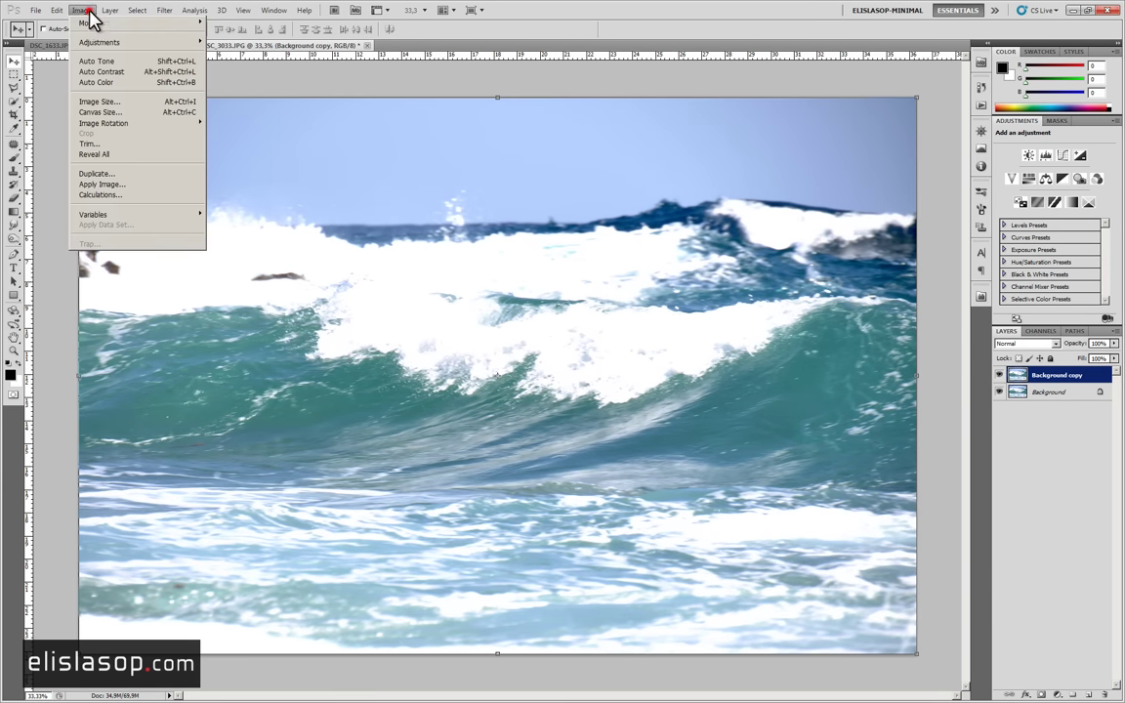
pyautogui.click(105, 73)
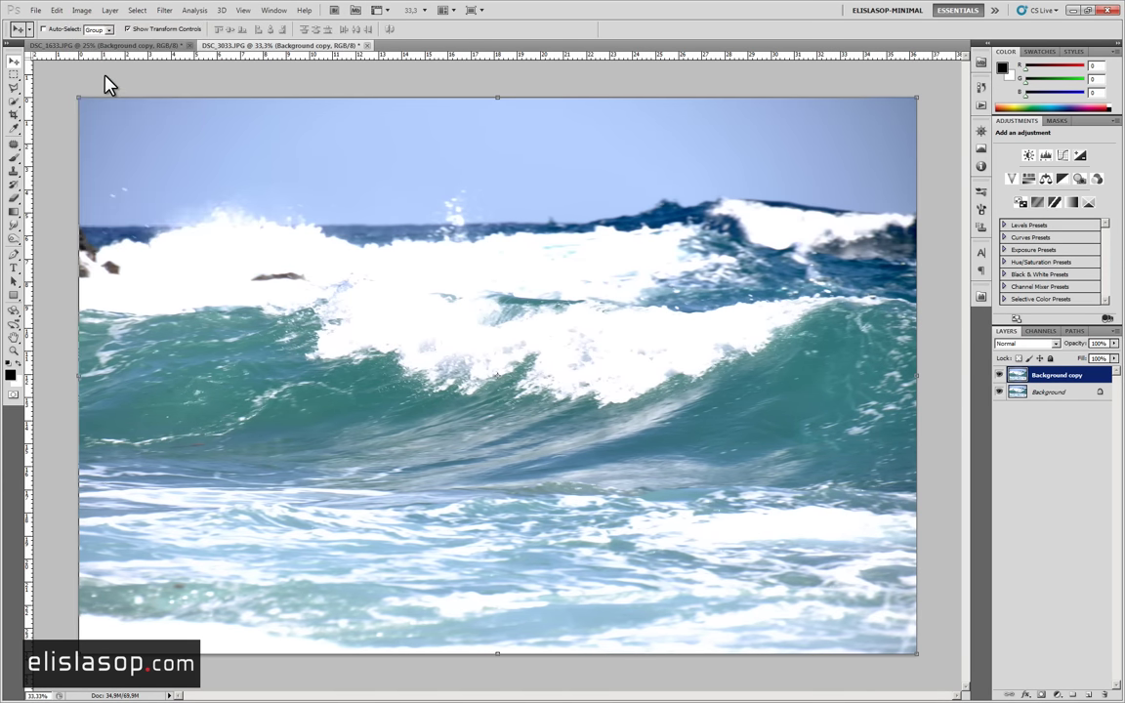
pyautogui.click(982, 86)
# Revert the wave photo, re-duplicate Background with Auto Contrast on the copy, and reopen Mini Bridge.
pyautogui.click(891, 98)
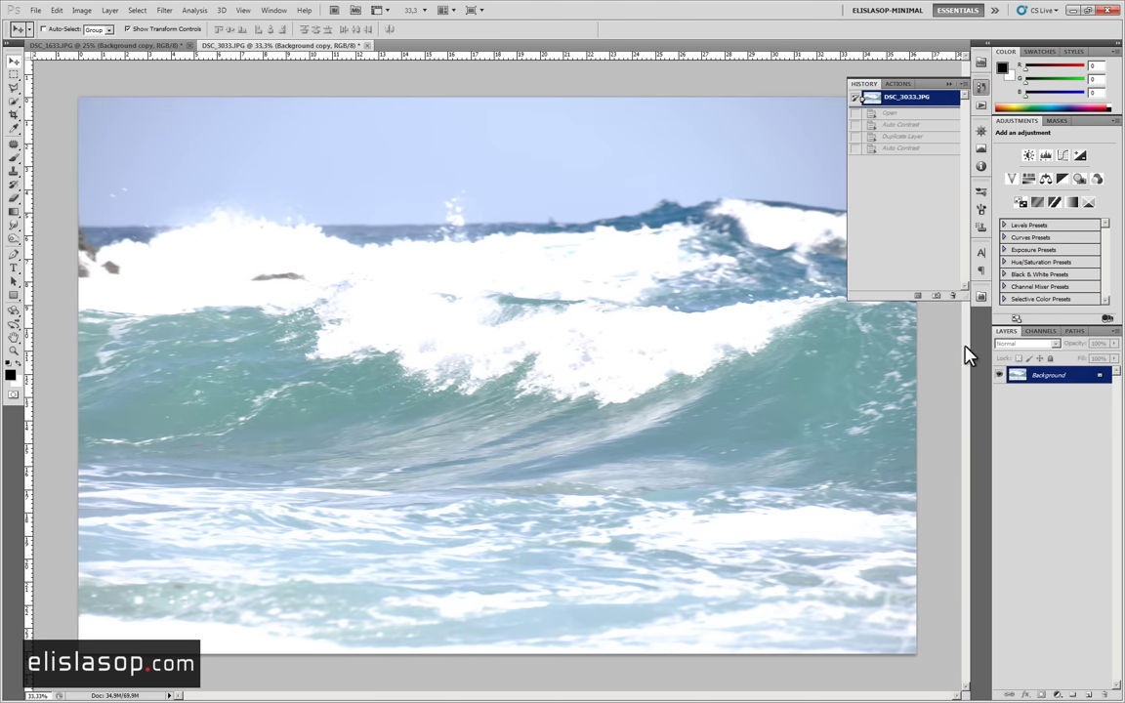
pyautogui.moveTo(1068, 379); pyautogui.dragTo(1088, 691)
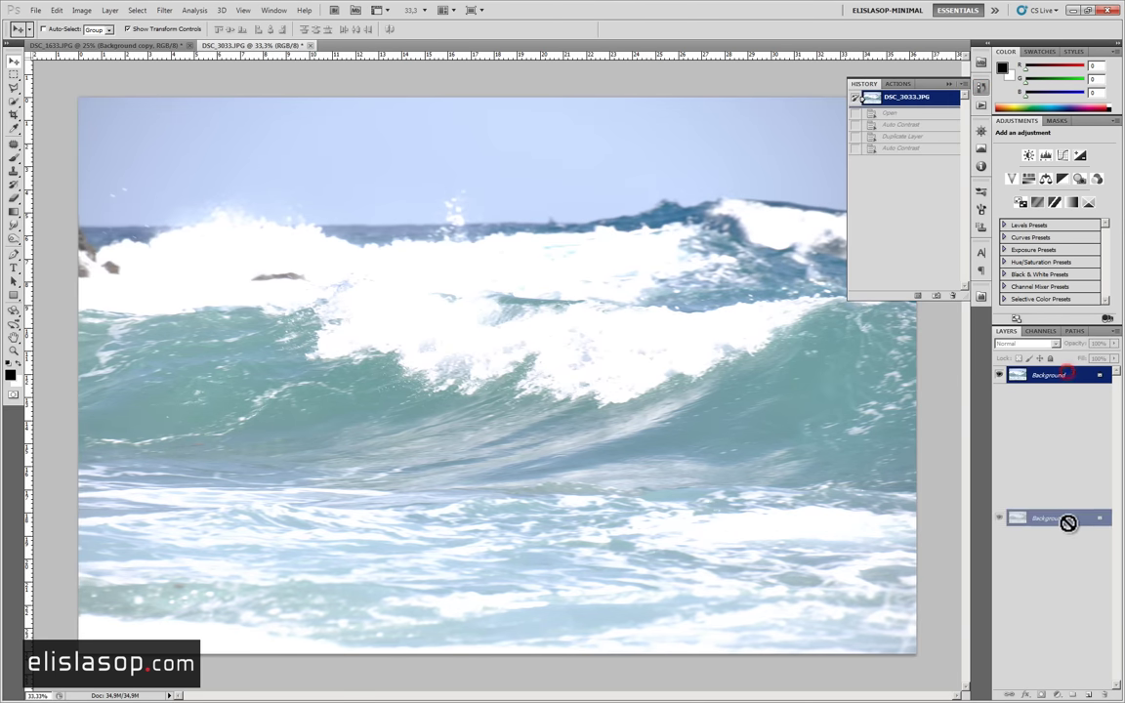
pyautogui.click(81, 10)
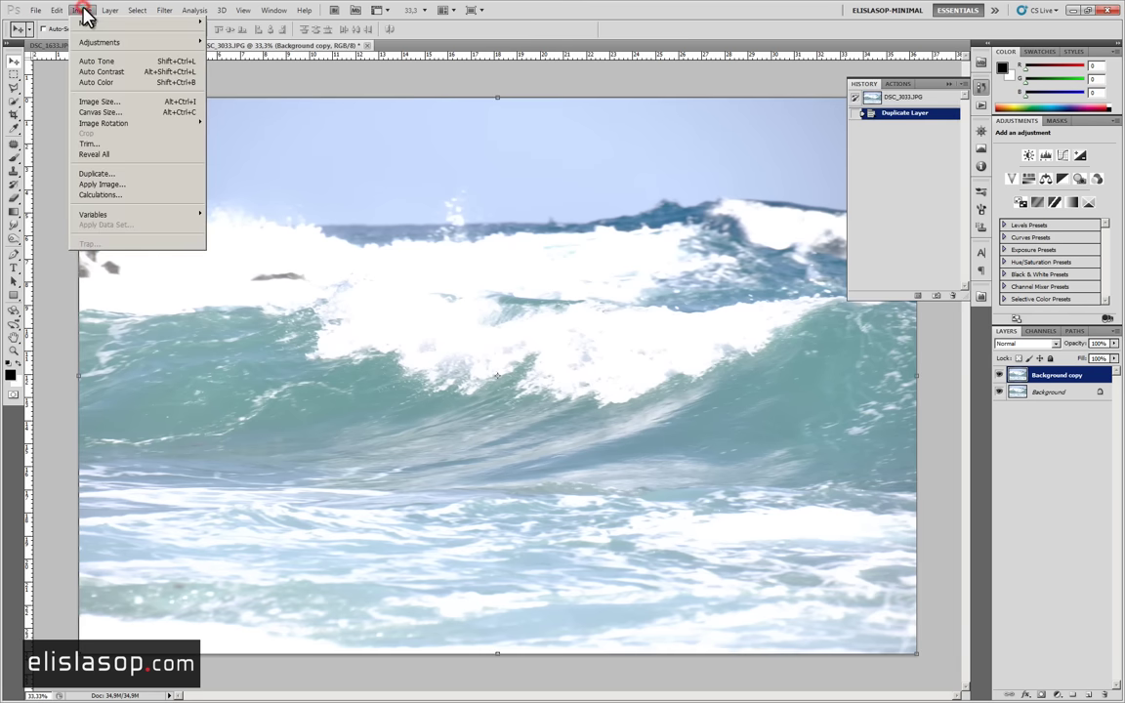
pyautogui.click(125, 73)
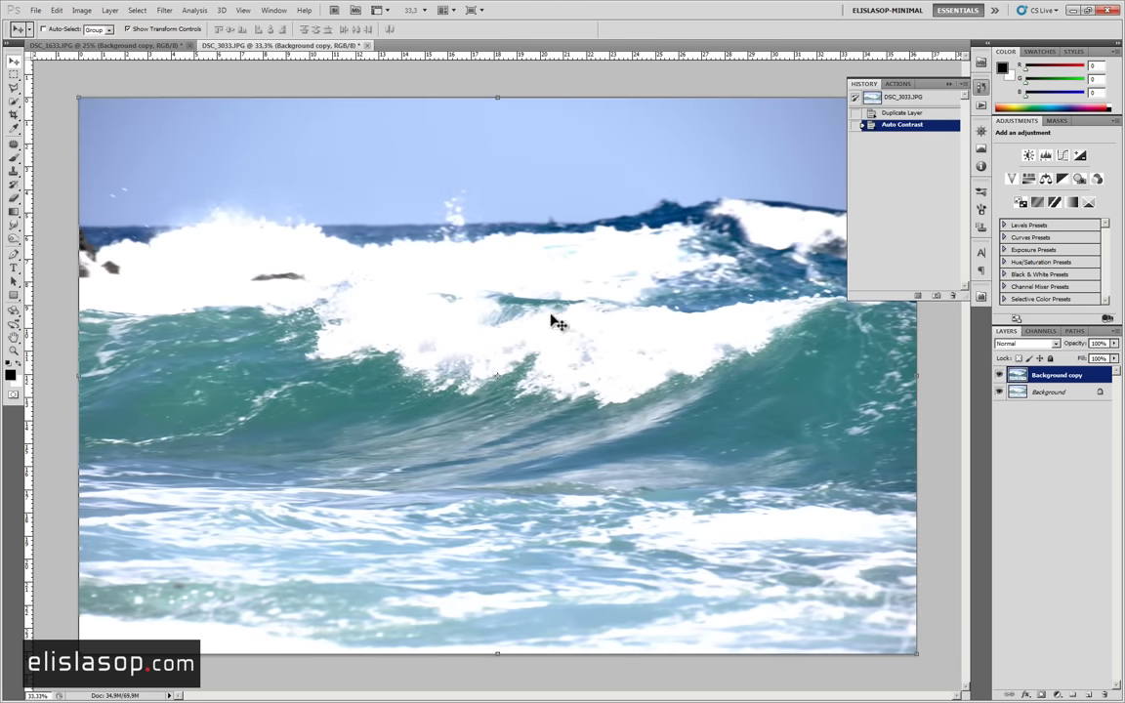
pyautogui.click(1045, 446)
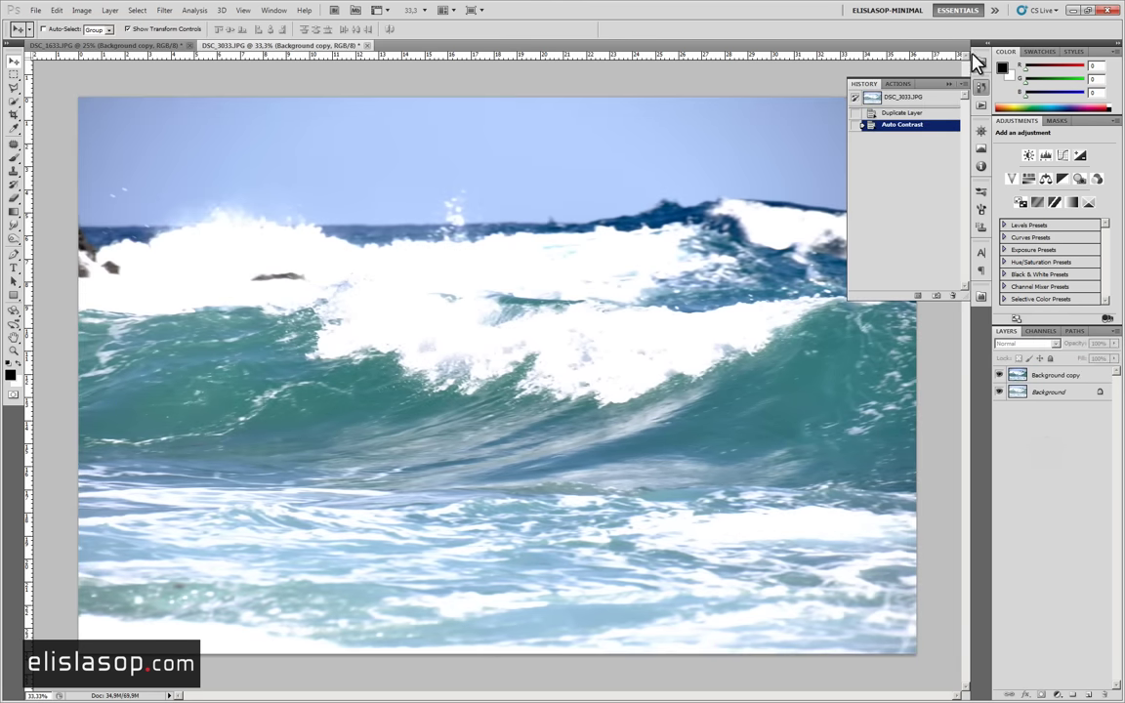
pyautogui.click(981, 86)
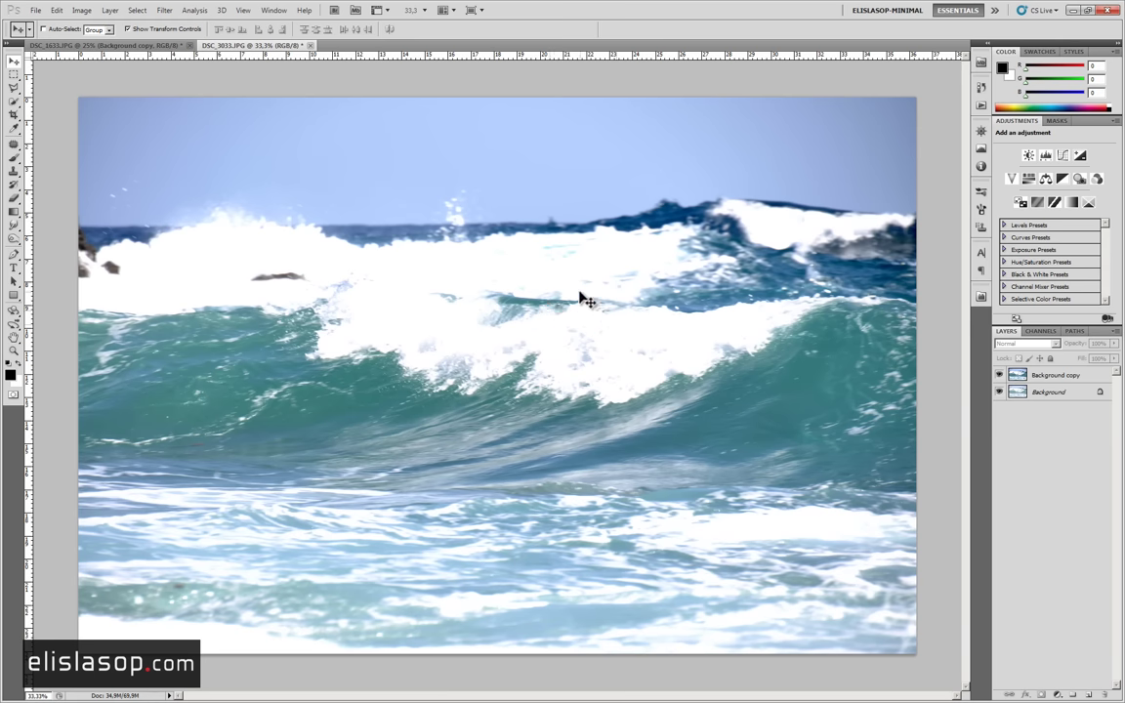
pyautogui.click(981, 64)
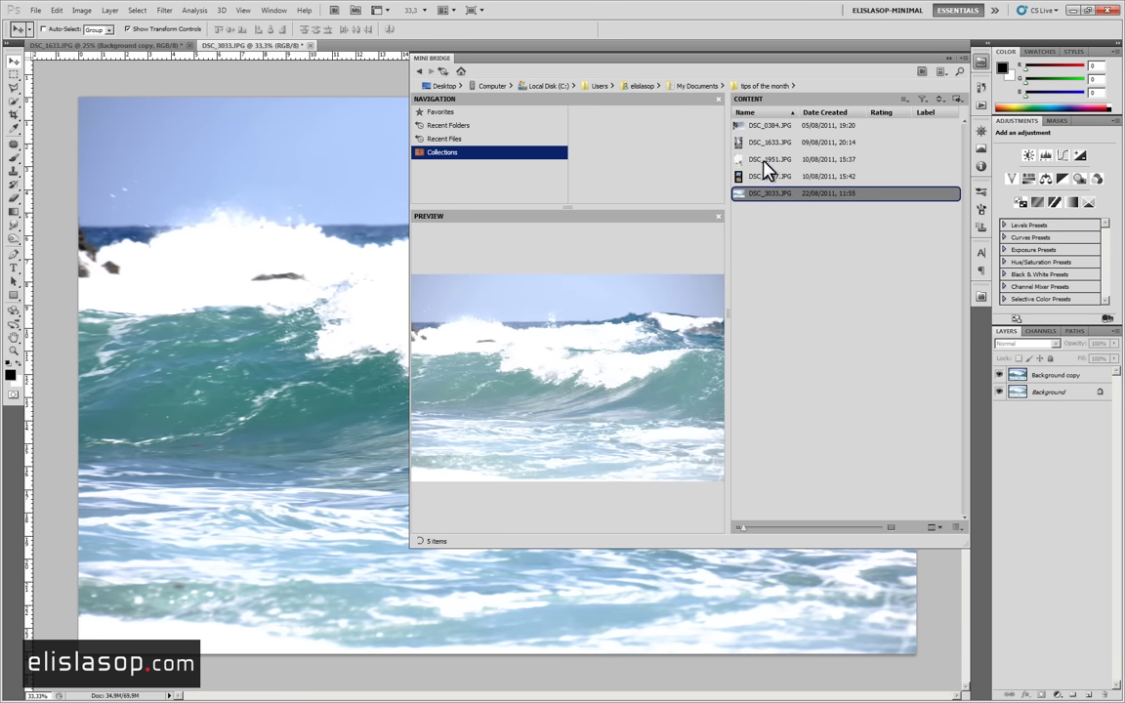
# Compare DSC_1951 and DSC_1967 previews, then open DSC_1951.JPG and collapse Mini Bridge.
pyautogui.click(763, 161)
pyautogui.click(763, 176)
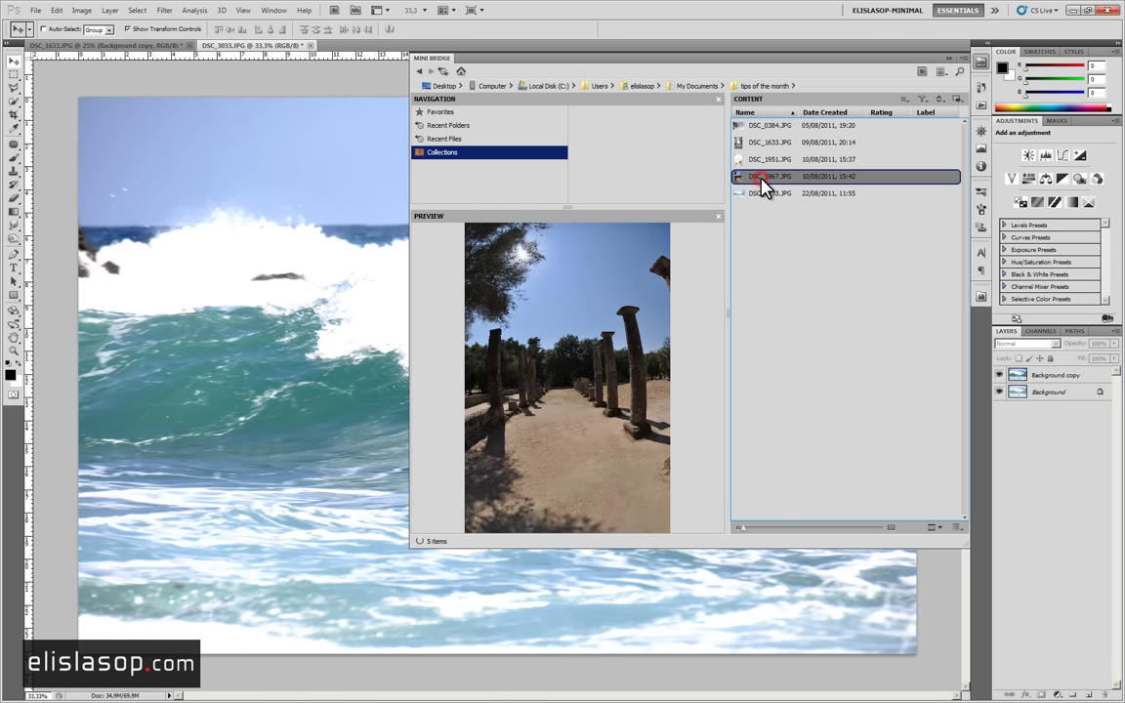
pyautogui.click(764, 160)
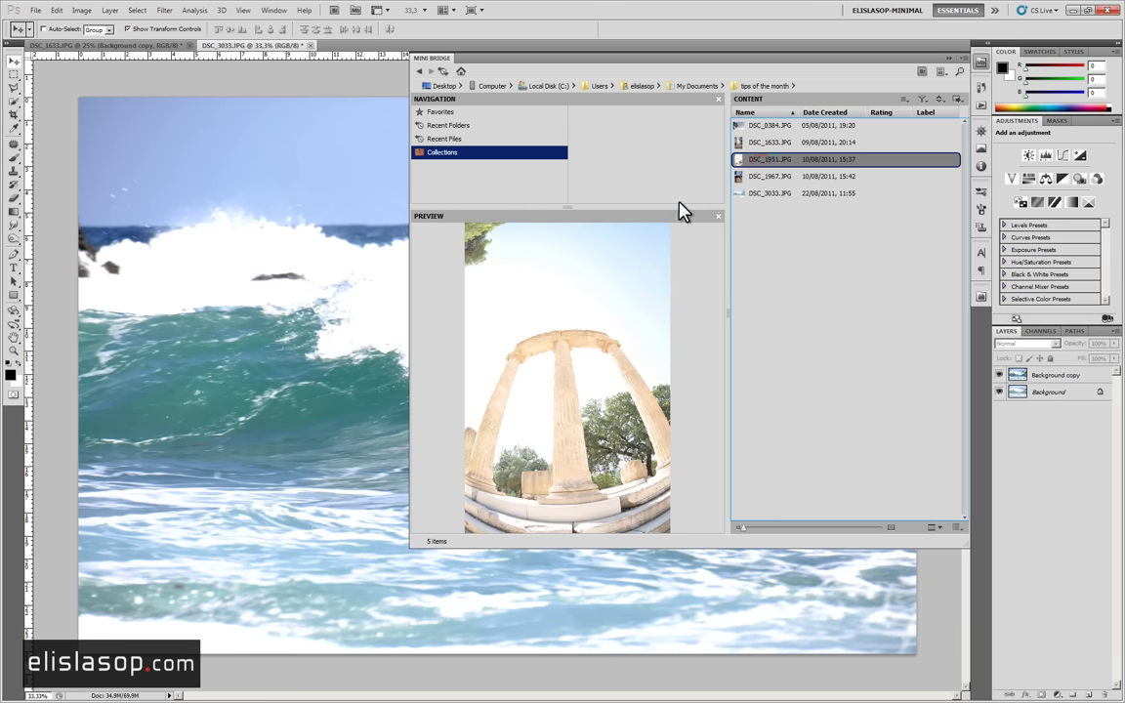
pyautogui.click(763, 177)
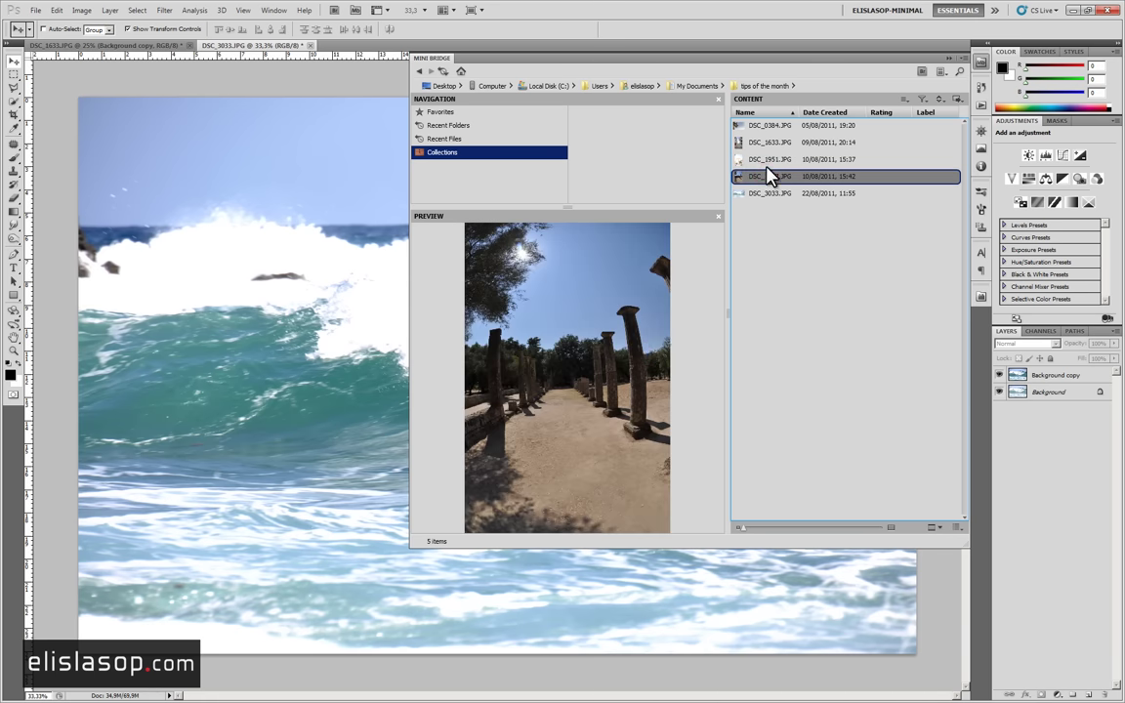
pyautogui.click(739, 161)
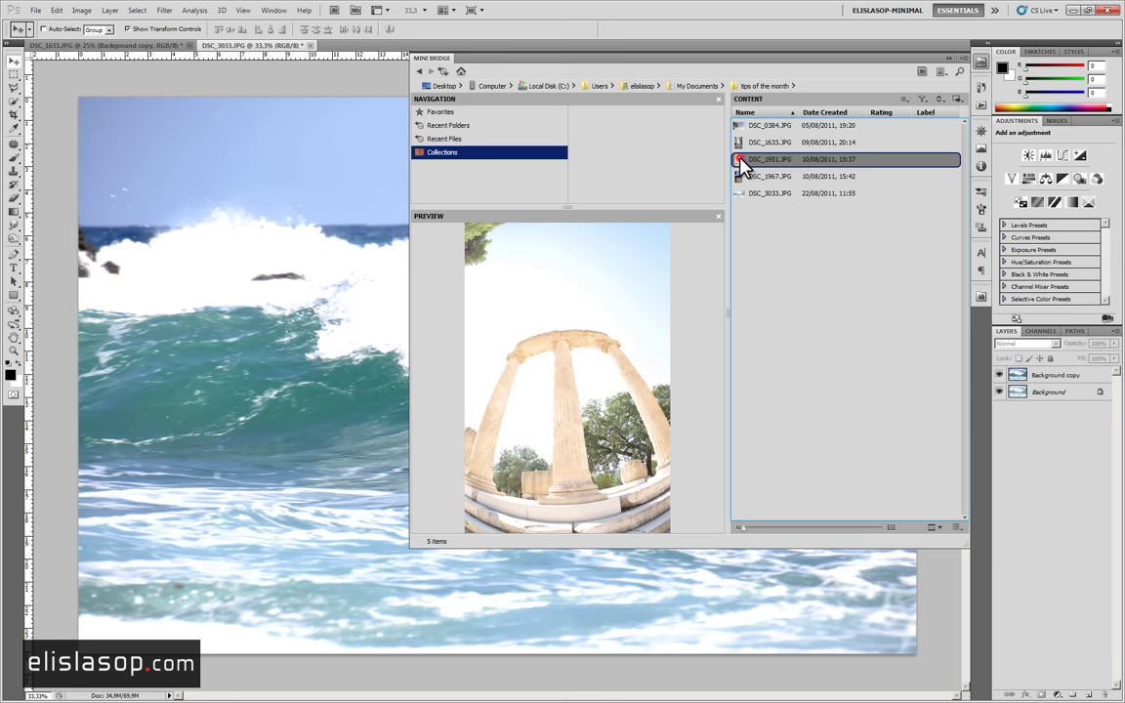
pyautogui.doubleClick(742, 164)
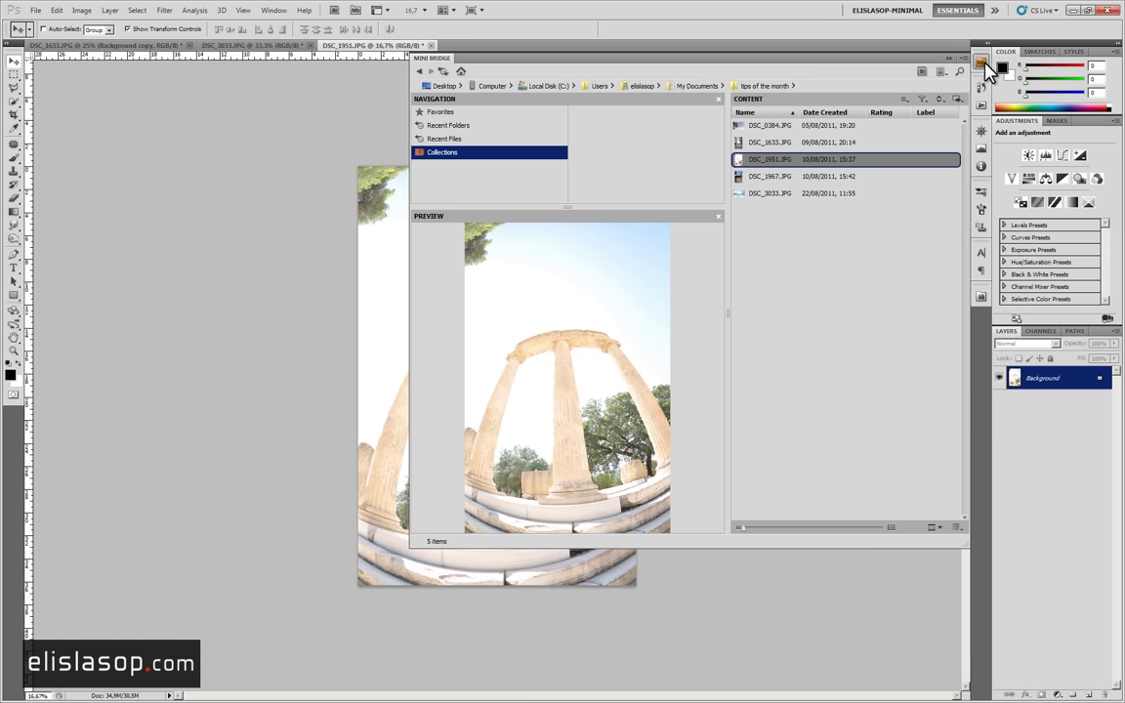
pyautogui.click(982, 63)
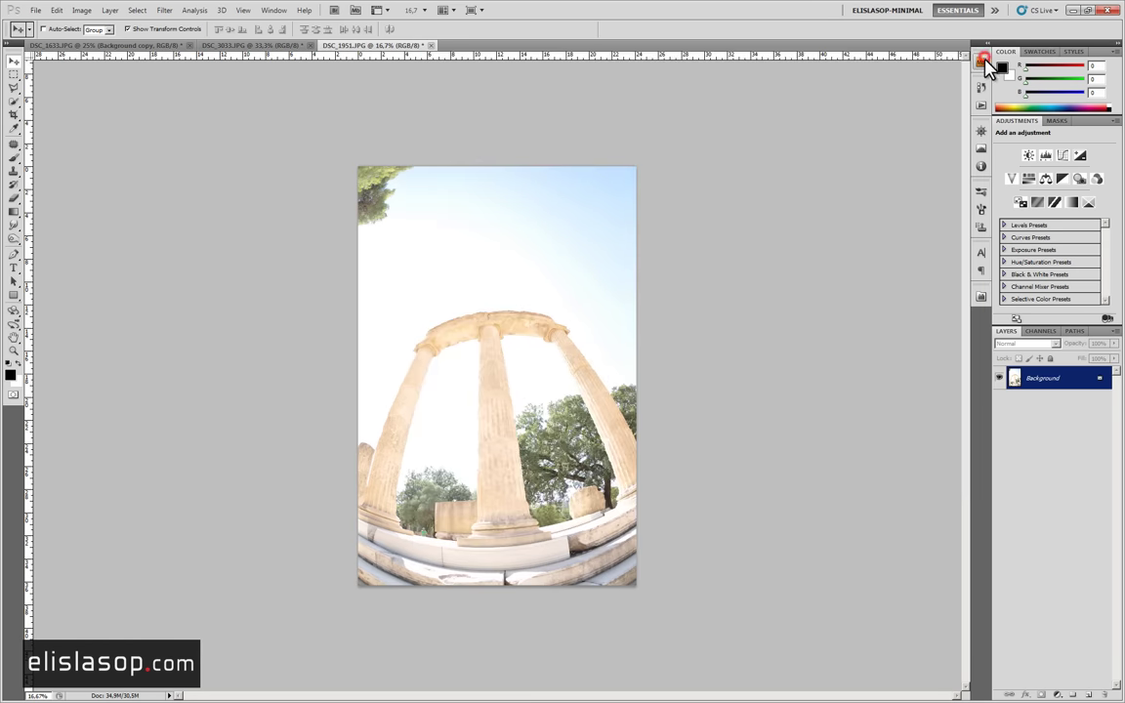
# Auto-tone the temple photo, duplicate Background, and apply Auto Contrast to the copy.
pyautogui.click(80, 11)
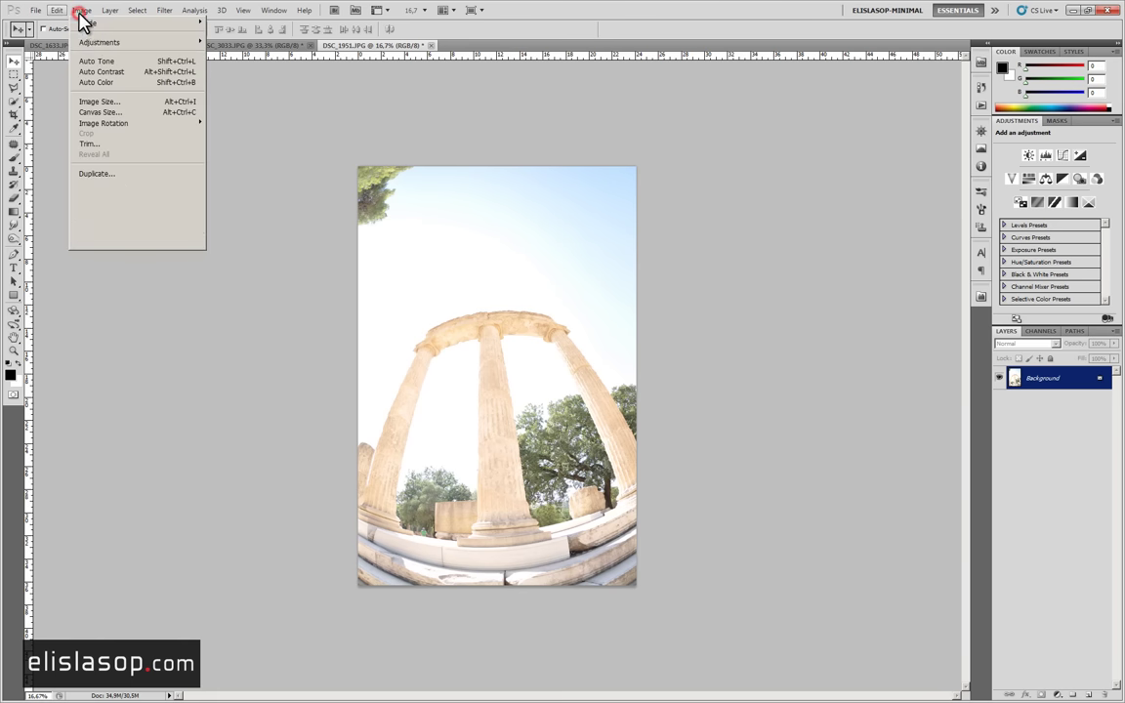
pyautogui.click(104, 62)
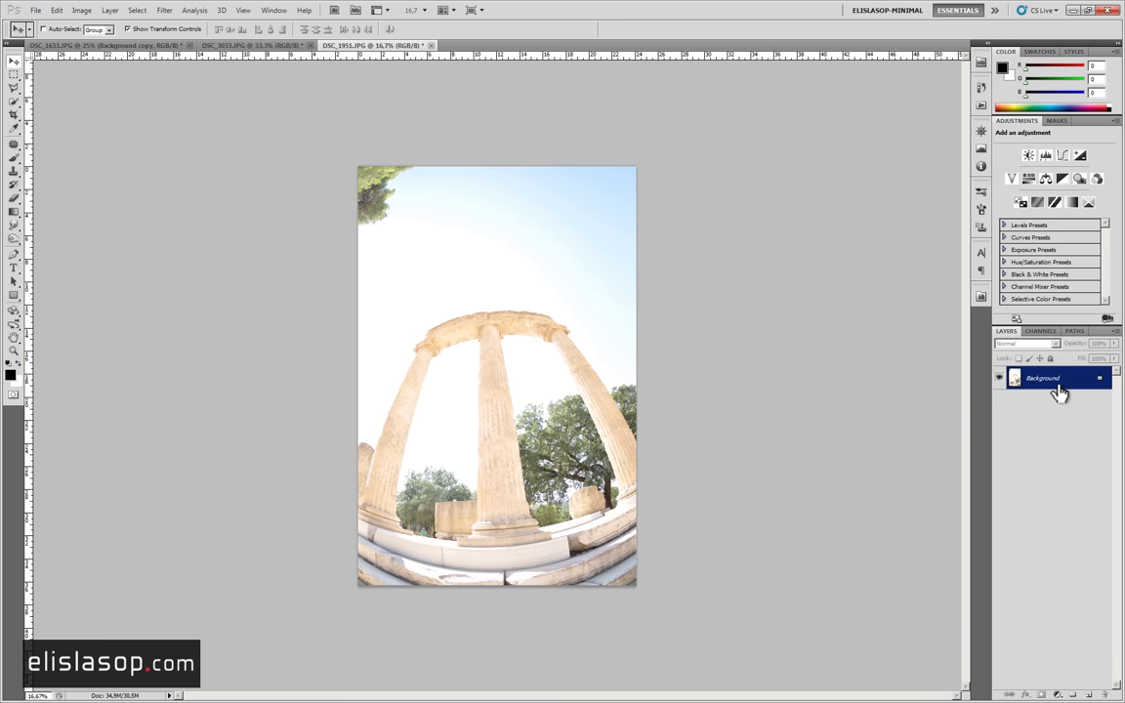
pyautogui.moveTo(1057, 387)
pyautogui.mouseDown()
pyautogui.moveTo(1061, 617)
pyautogui.moveTo(1088, 694)
pyautogui.mouseUp()
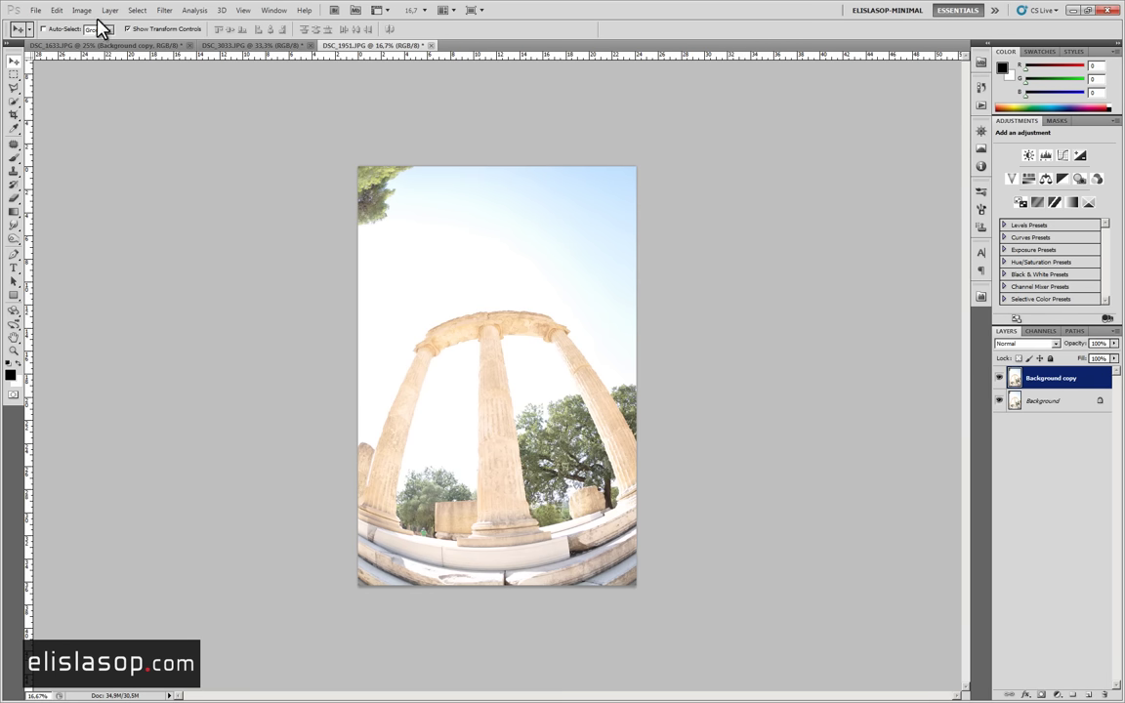
pyautogui.click(79, 11)
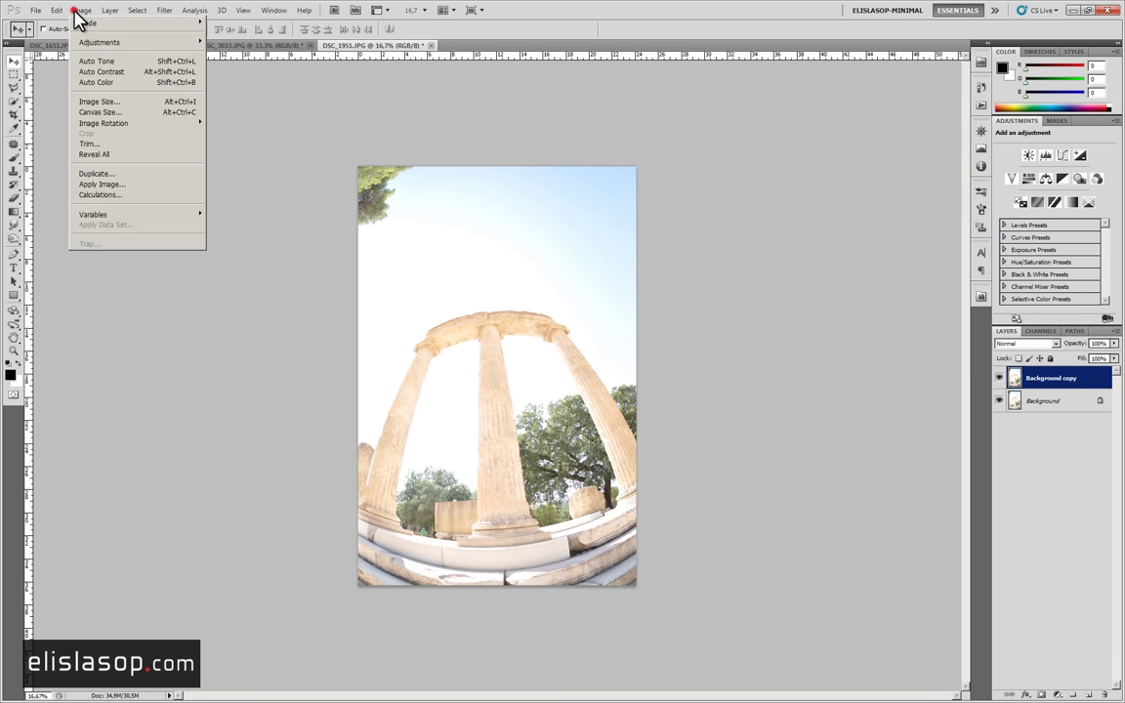
pyautogui.click(97, 72)
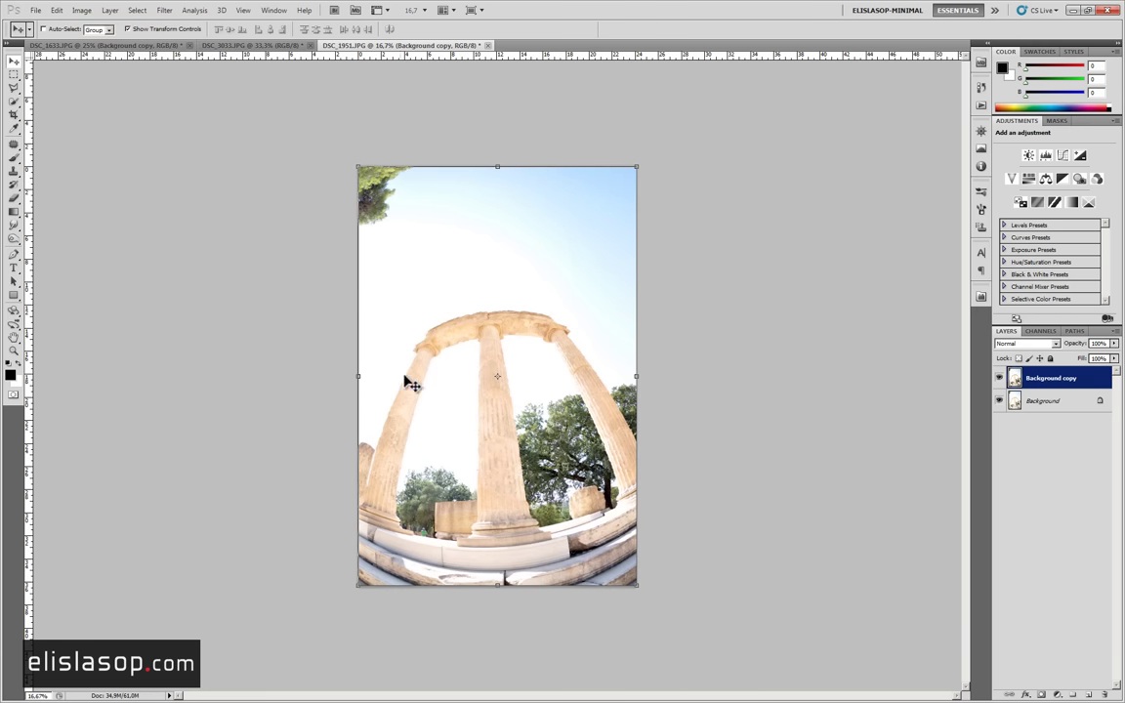
# Zoom to 33.3% and toggle the Background copy to compare it with the original.
pyautogui.press('z')
pyautogui.click(554, 392)
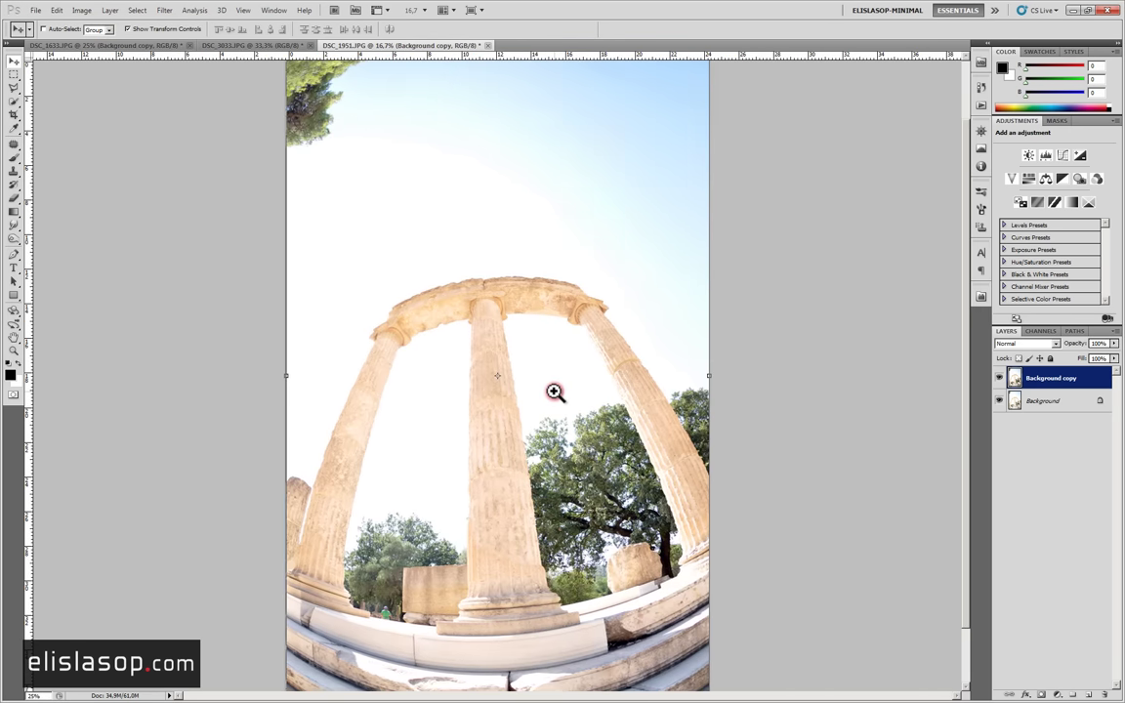
pyautogui.click(555, 391)
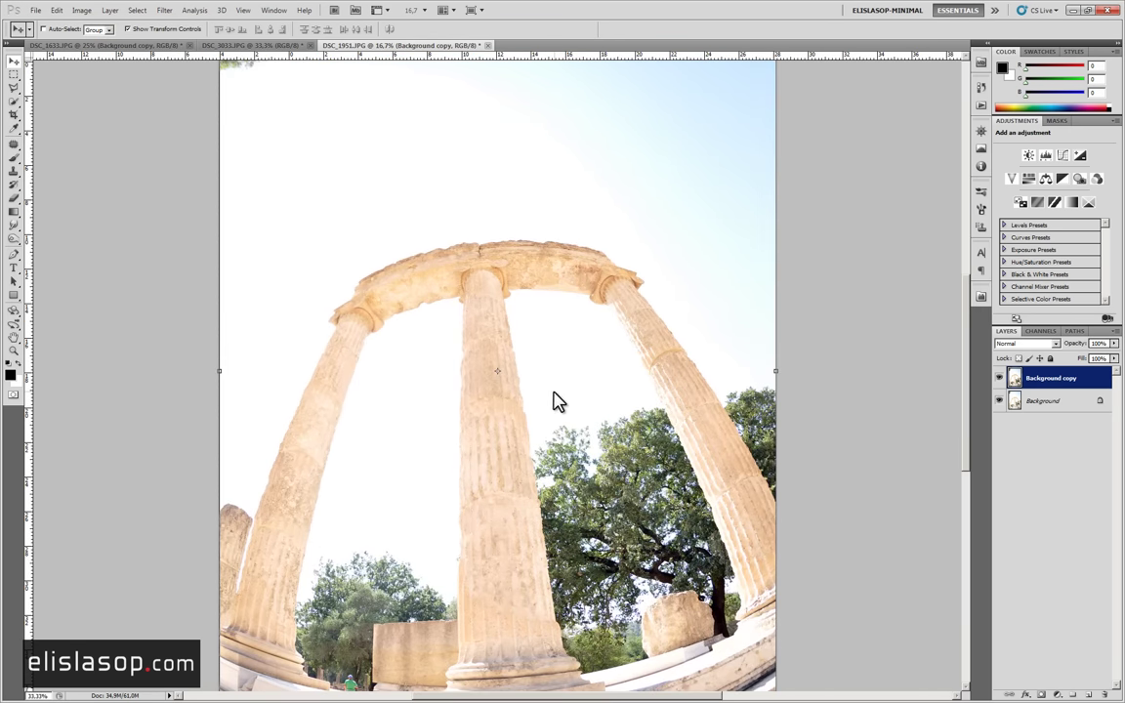
pyautogui.click(999, 379)
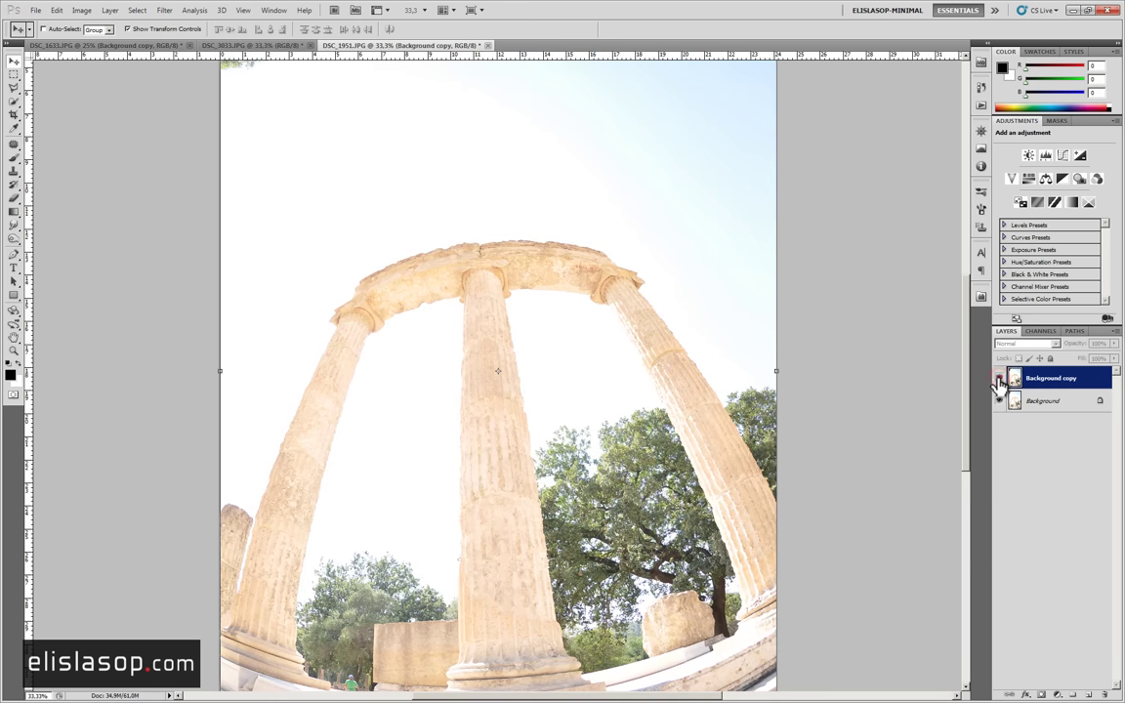
pyautogui.click(999, 379)
pyautogui.click(1000, 379)
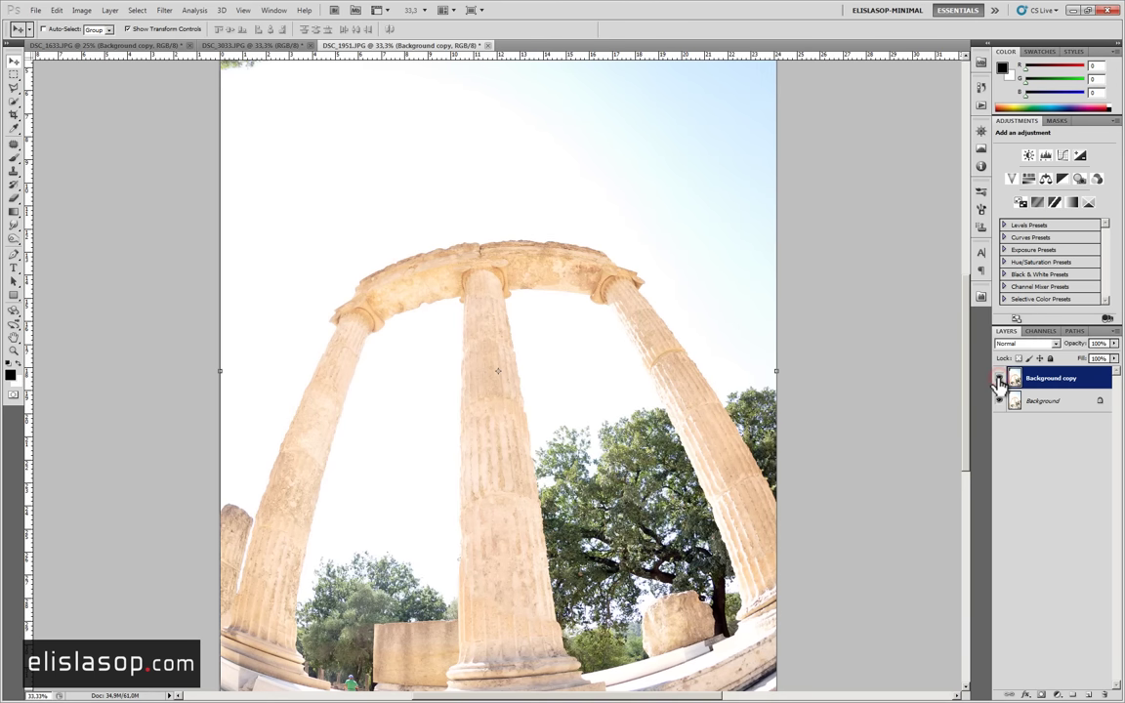
pyautogui.click(999, 379)
pyautogui.click(999, 379)
# Apply Auto Contrast and Auto Color to the Background copy and compare it with the original.
pyautogui.click(84, 12)
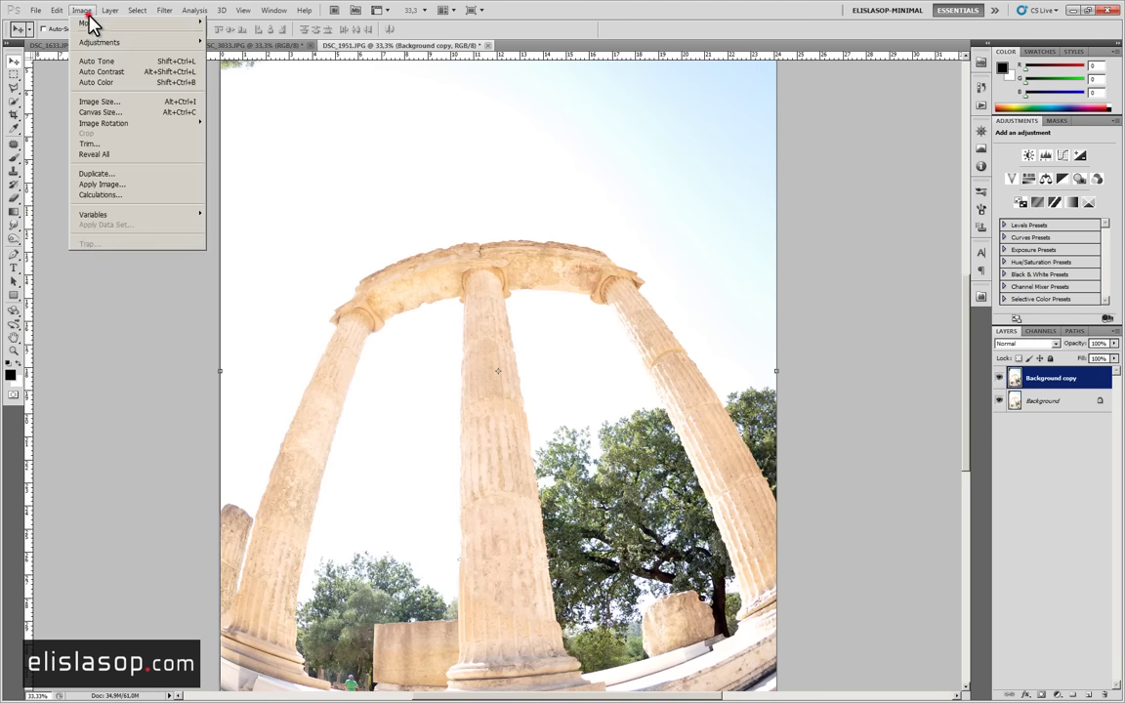
pyautogui.click(115, 72)
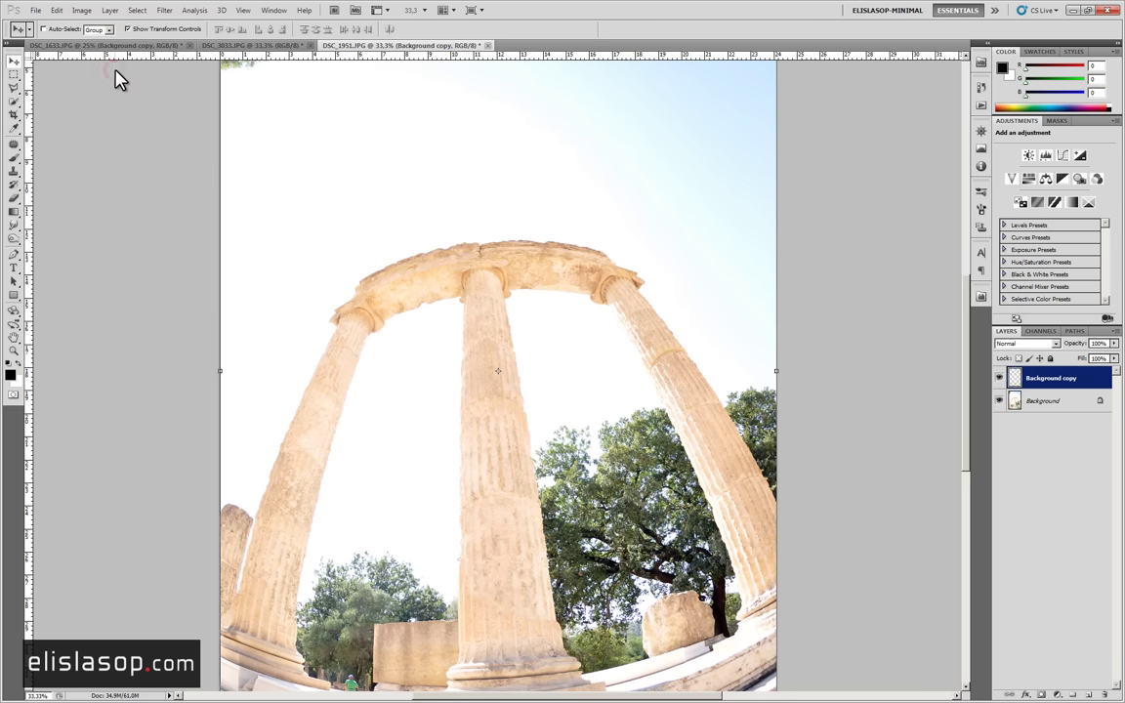
pyautogui.click(82, 11)
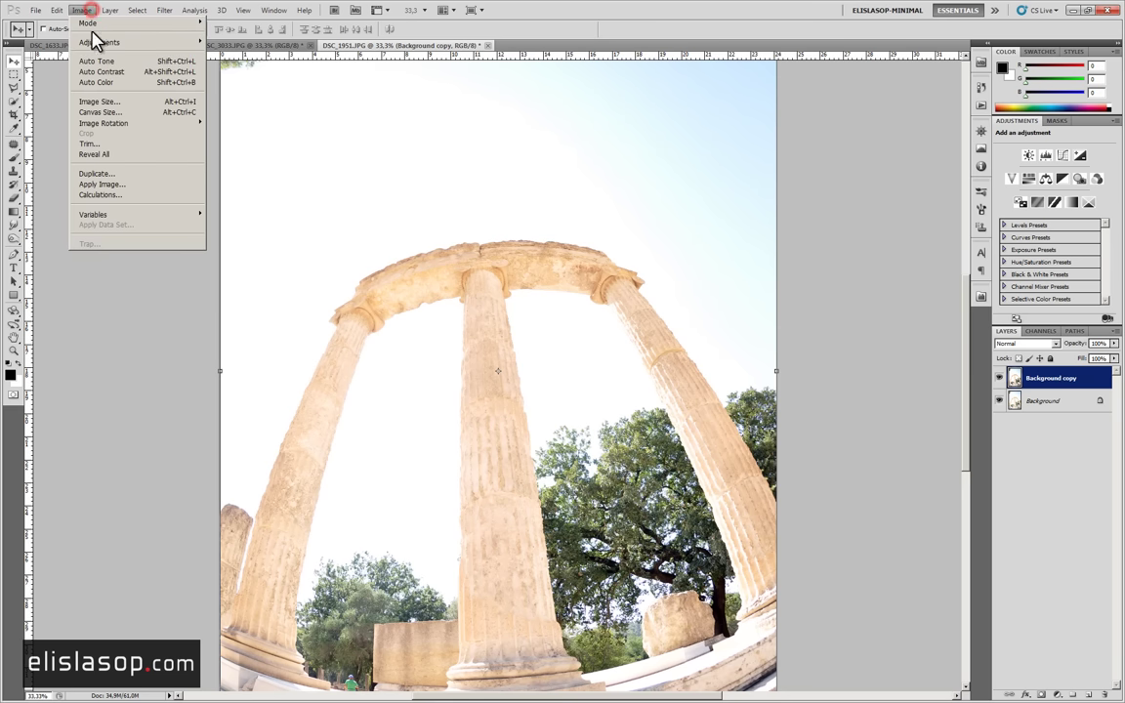
pyautogui.click(100, 83)
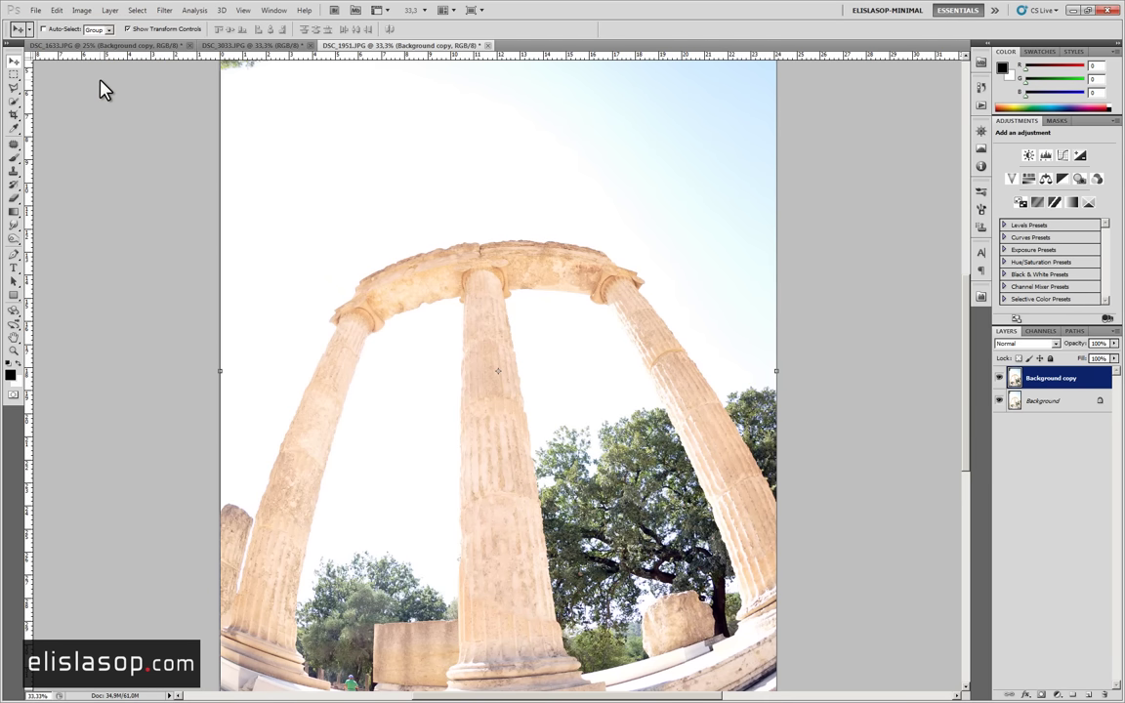
pyautogui.click(999, 379)
pyautogui.click(1000, 379)
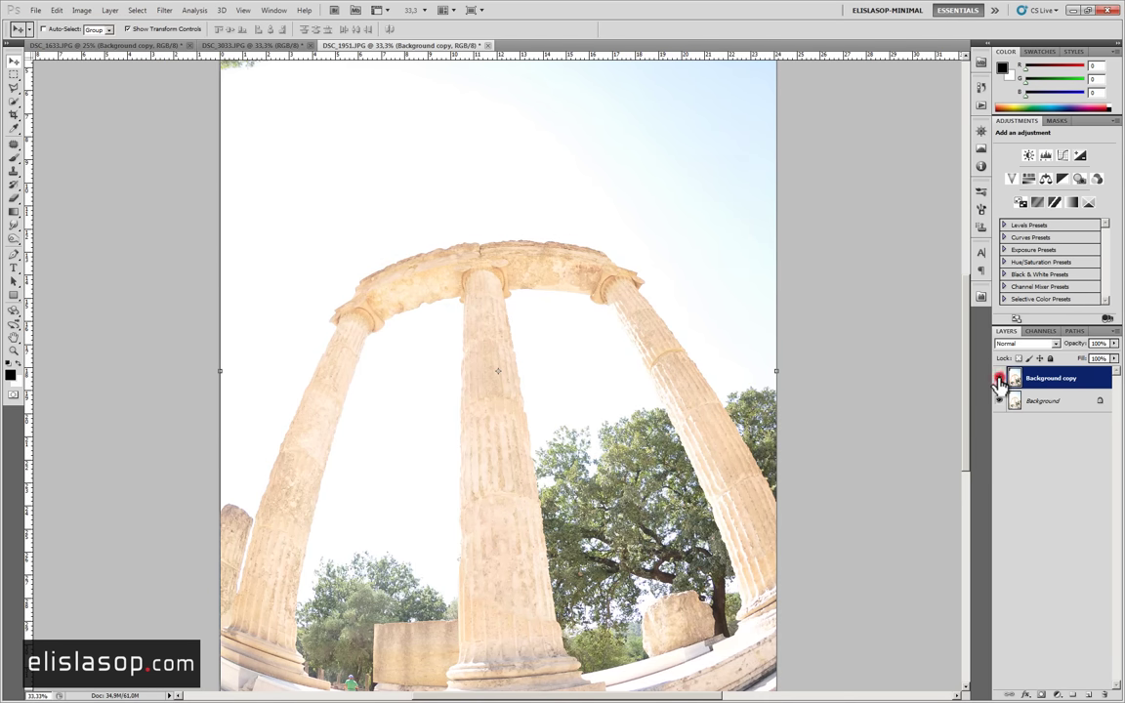
pyautogui.click(1000, 379)
pyautogui.click(999, 379)
# Add an auto-contrasted Background copy 2 and merge it down into Background.
pyautogui.moveTo(1042, 402); pyautogui.dragTo(1091, 694)
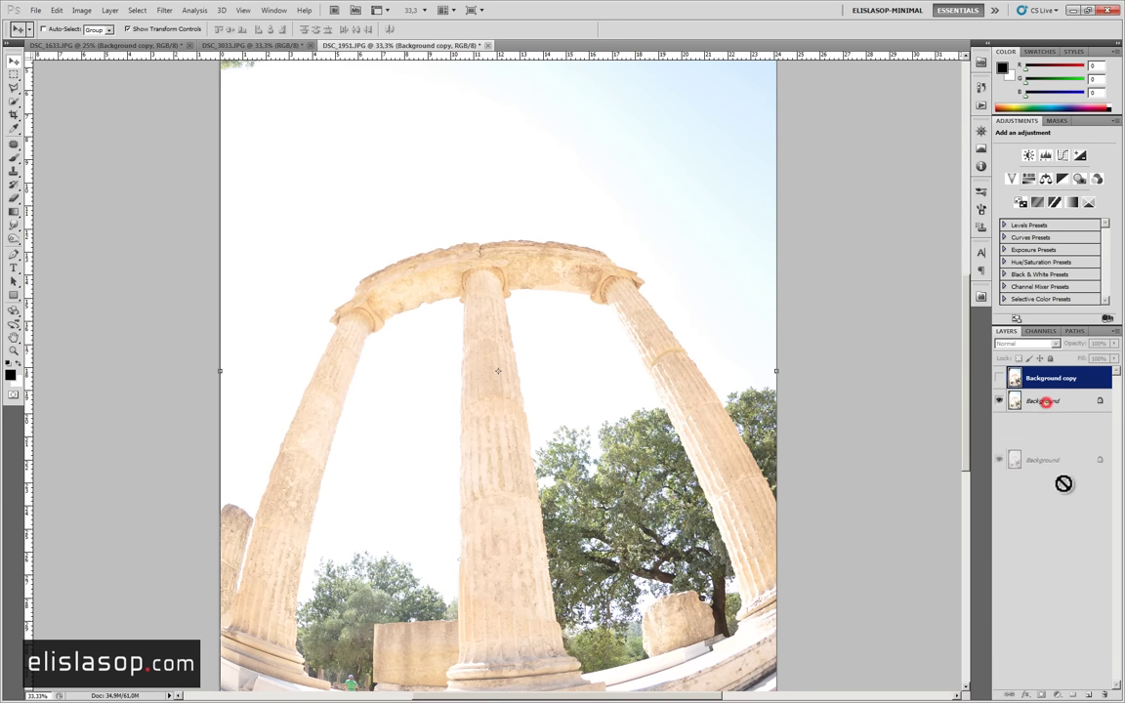
pyautogui.click(56, 10)
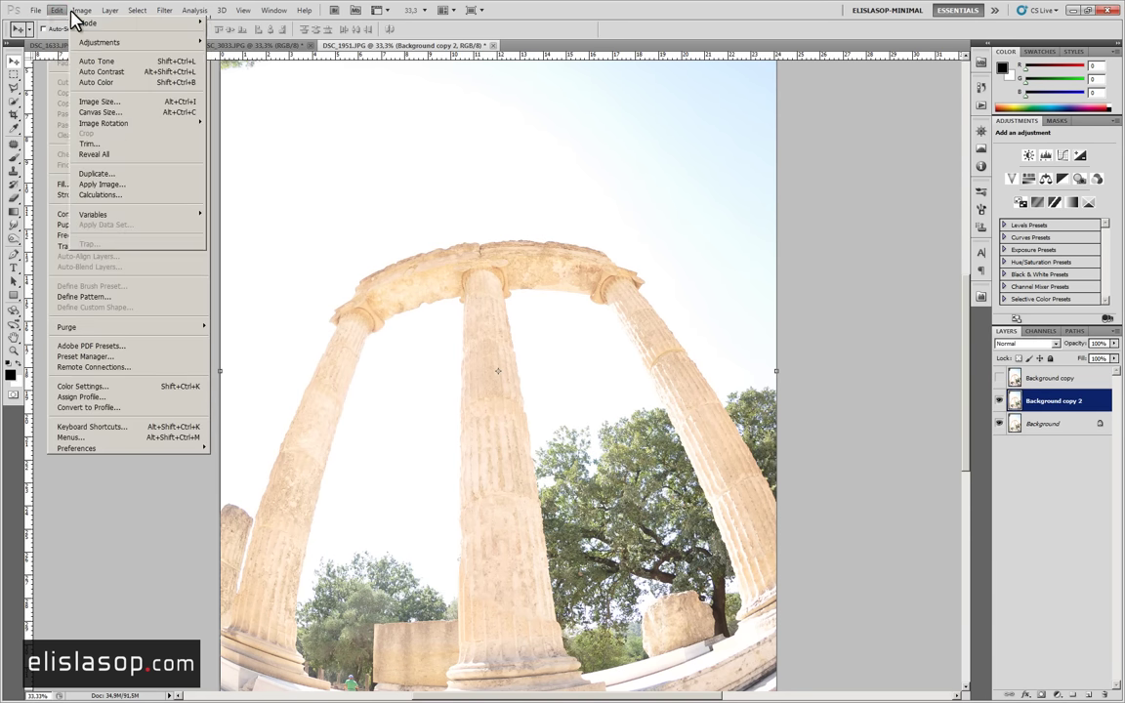
pyautogui.click(121, 72)
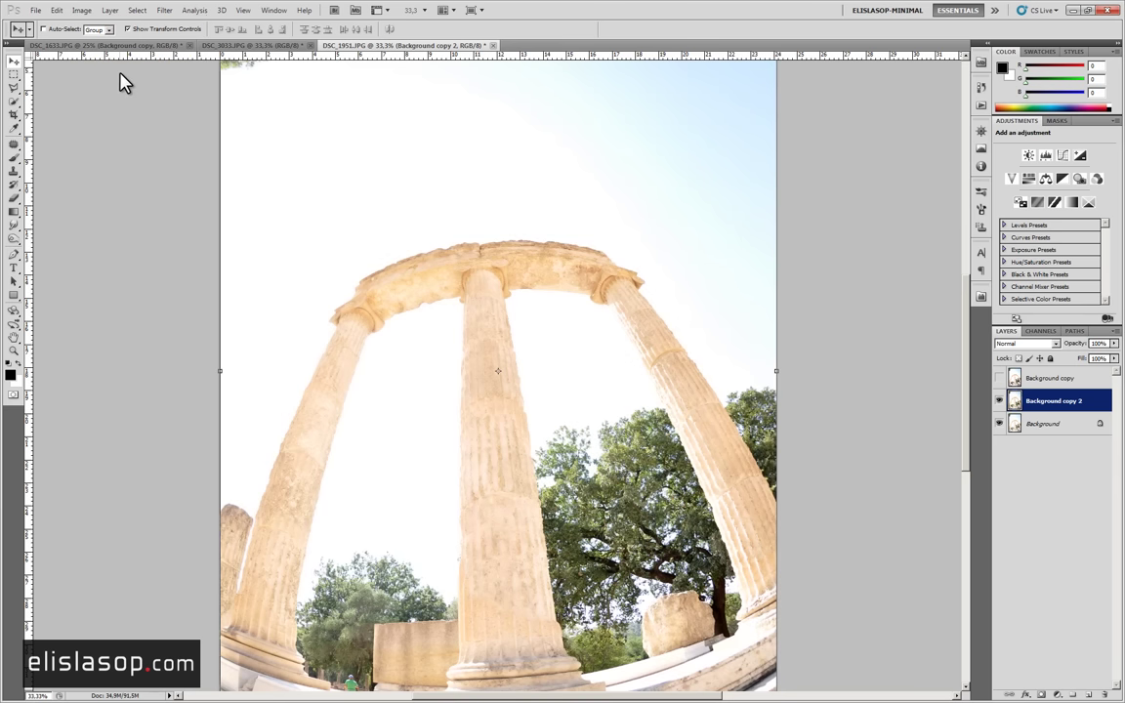
pyautogui.click(999, 401)
pyautogui.click(1000, 401)
pyautogui.click(999, 379)
pyautogui.hotkey('ctrl', 'e')
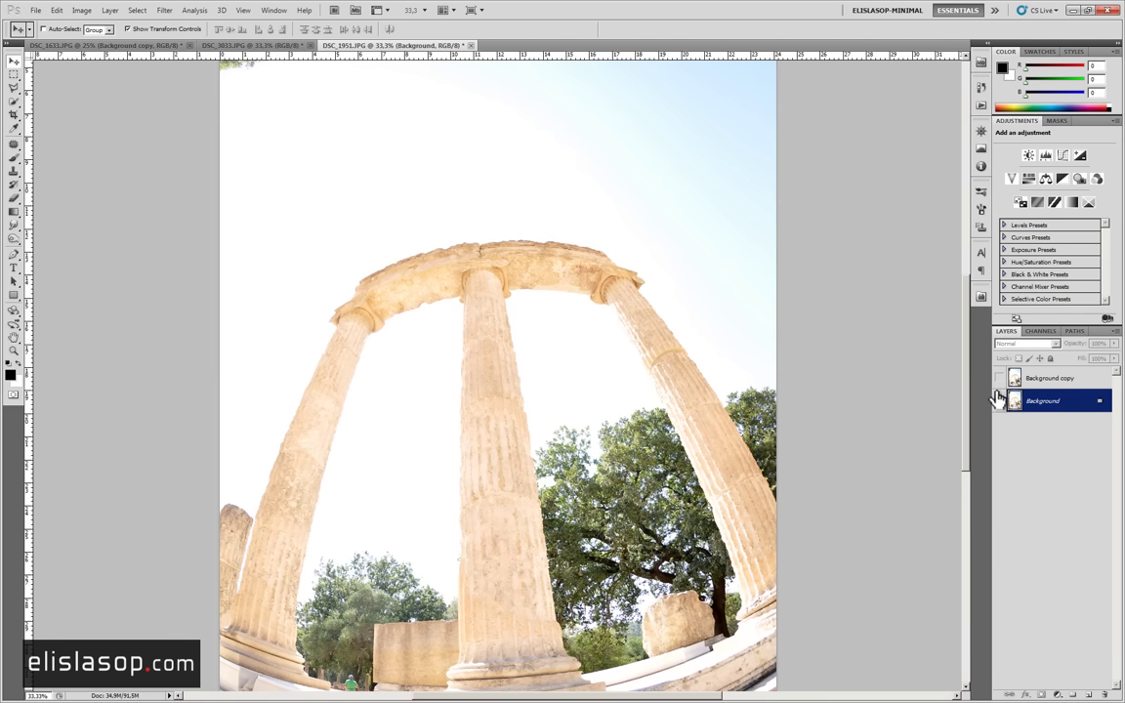
# Show the Background copy again and zoom out to 16.67%.
pyautogui.click(999, 378)
pyautogui.keyDown('alt'); pyautogui.click(482, 281); pyautogui.keyUp('alt')
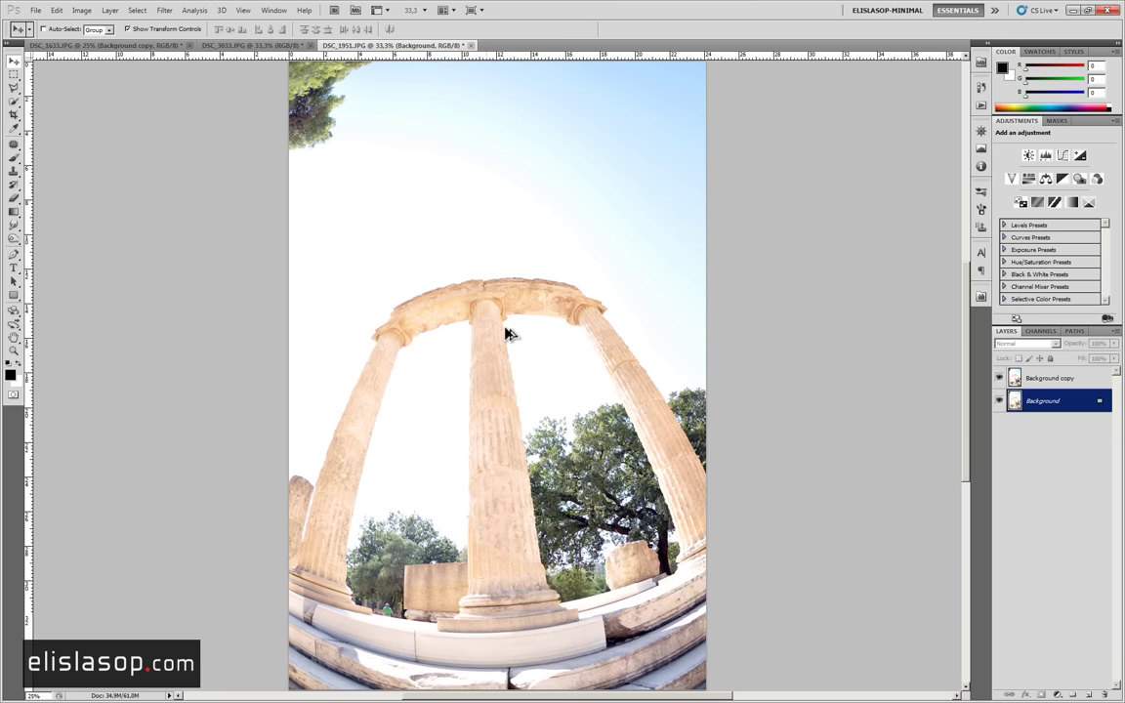
pyautogui.hotkey('ctrl', '-')
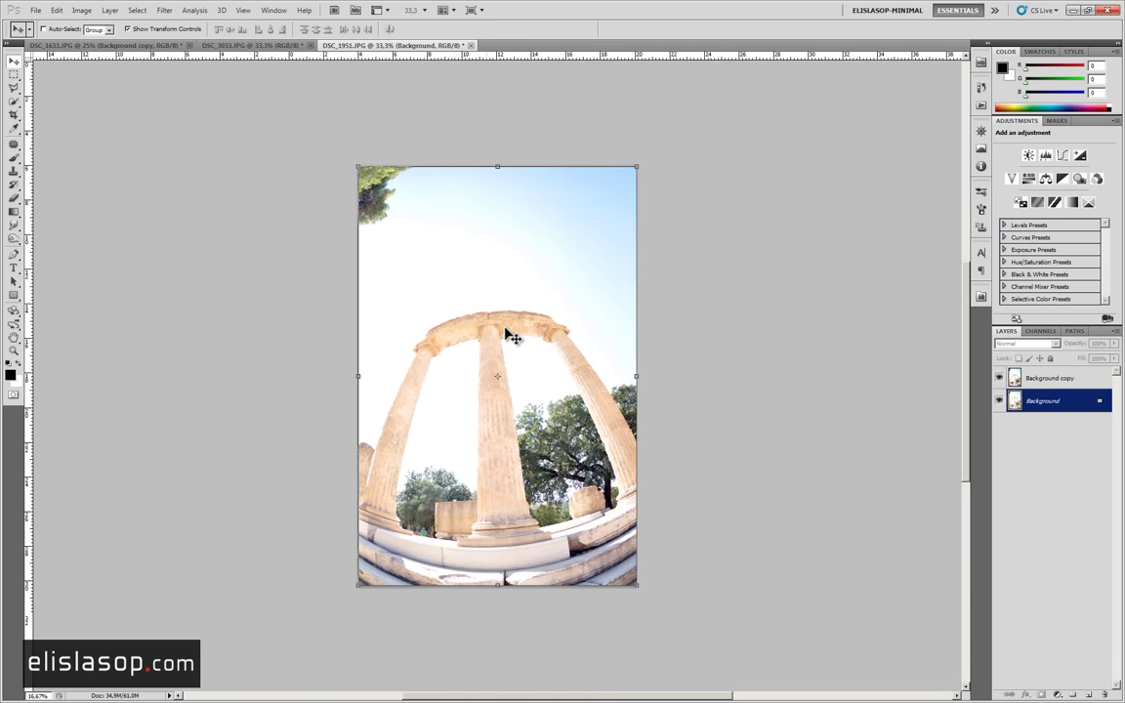
pyautogui.hotkey('alt', ']')
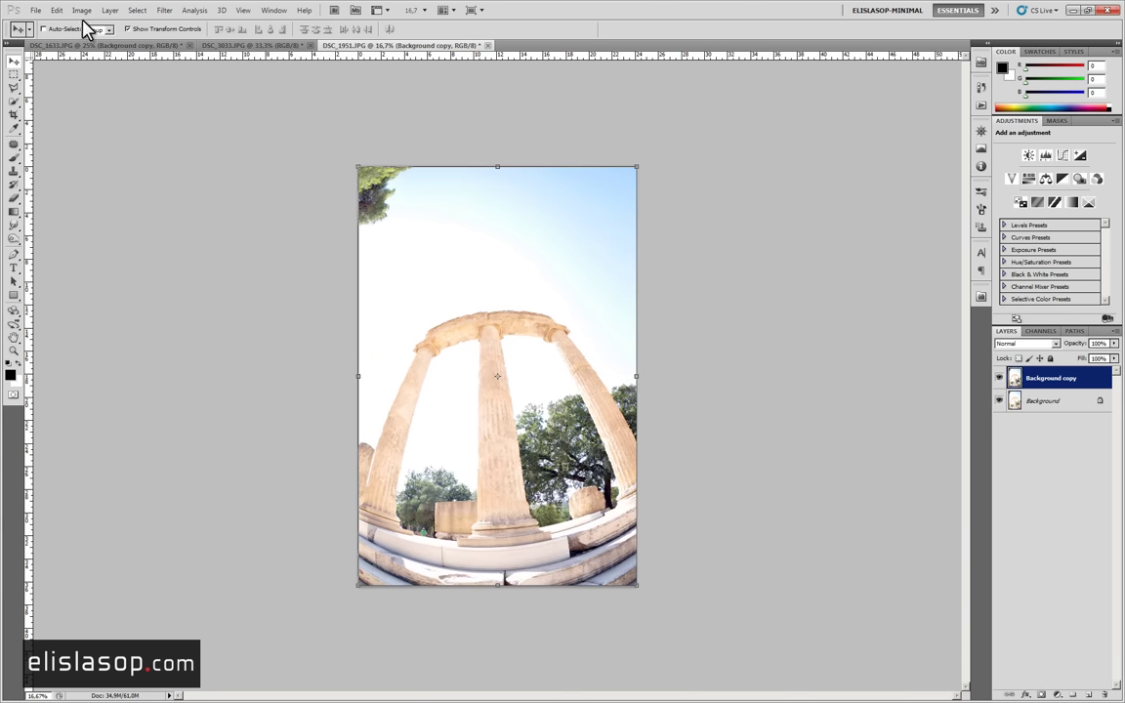
# Switch to DSC_3033, return to DSC_1951, and bring up Mini Bridge.
pyautogui.click(231, 46)
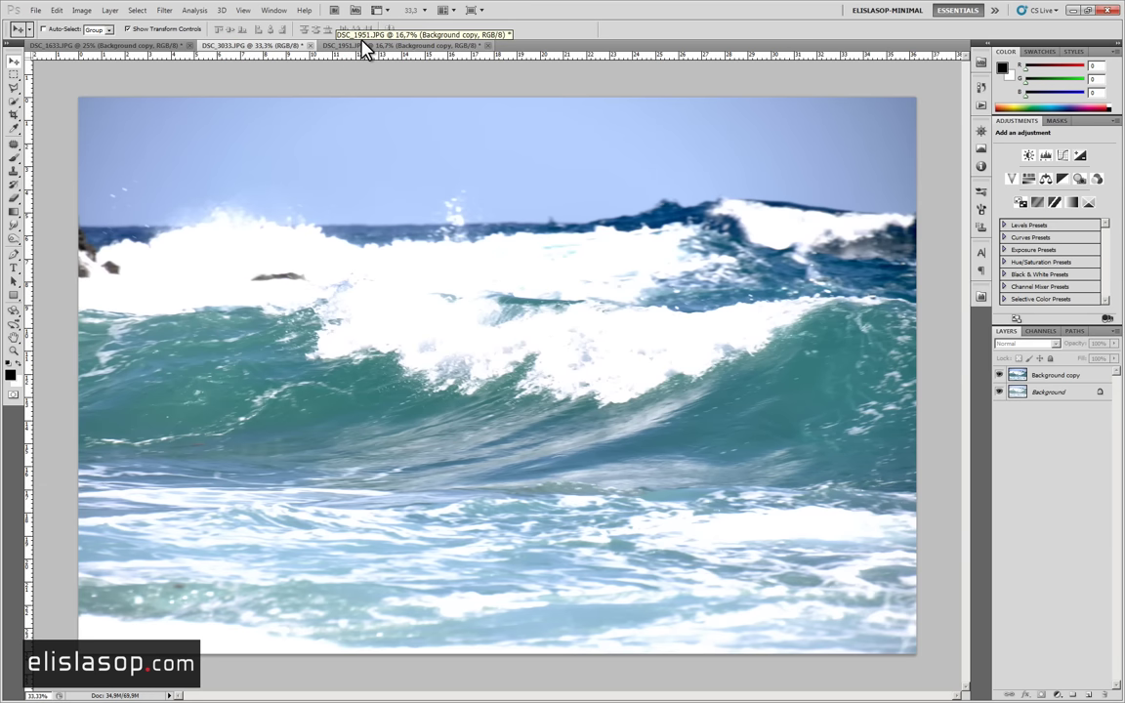
pyautogui.click(364, 45)
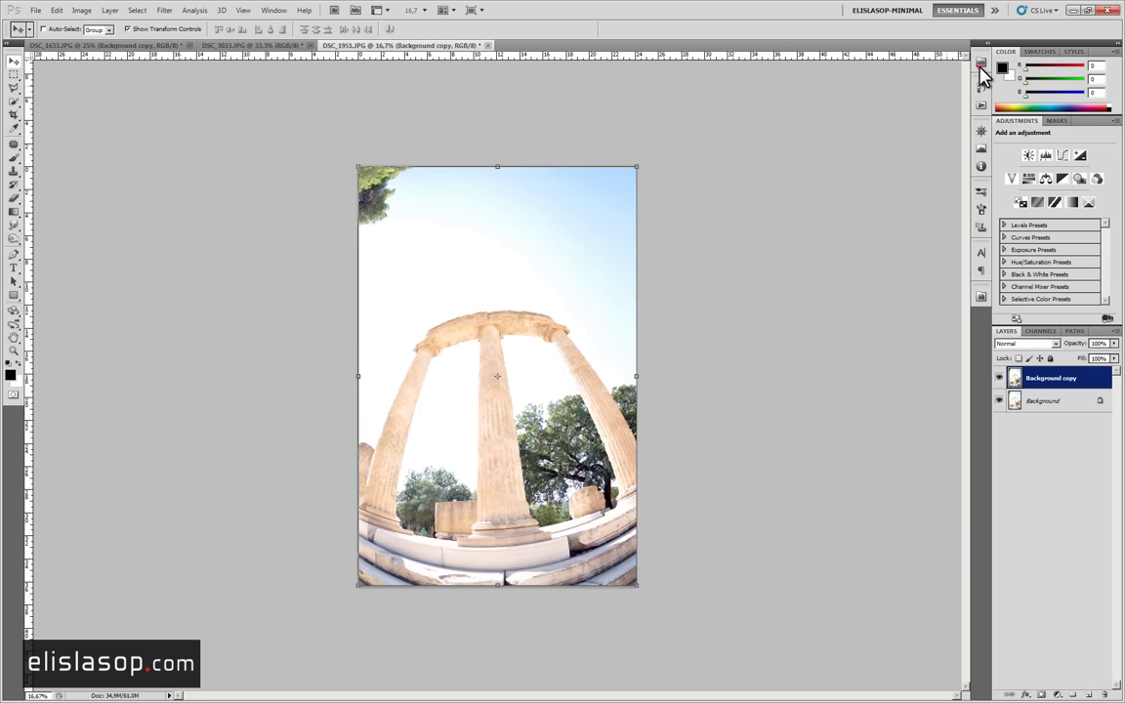
pyautogui.click(981, 63)
# Open DSC_1967 from Mini Bridge and hide the Mini Bridge panel.
pyautogui.click(771, 178)
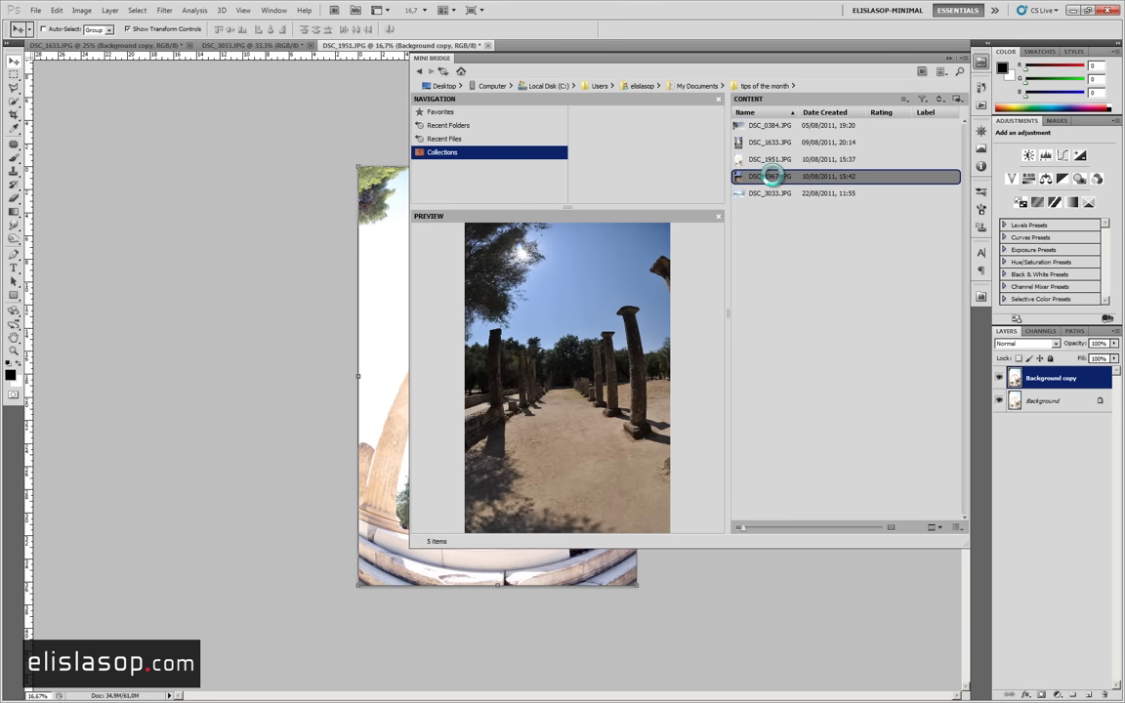
pyautogui.doubleClick(772, 176)
pyautogui.click(308, 202)
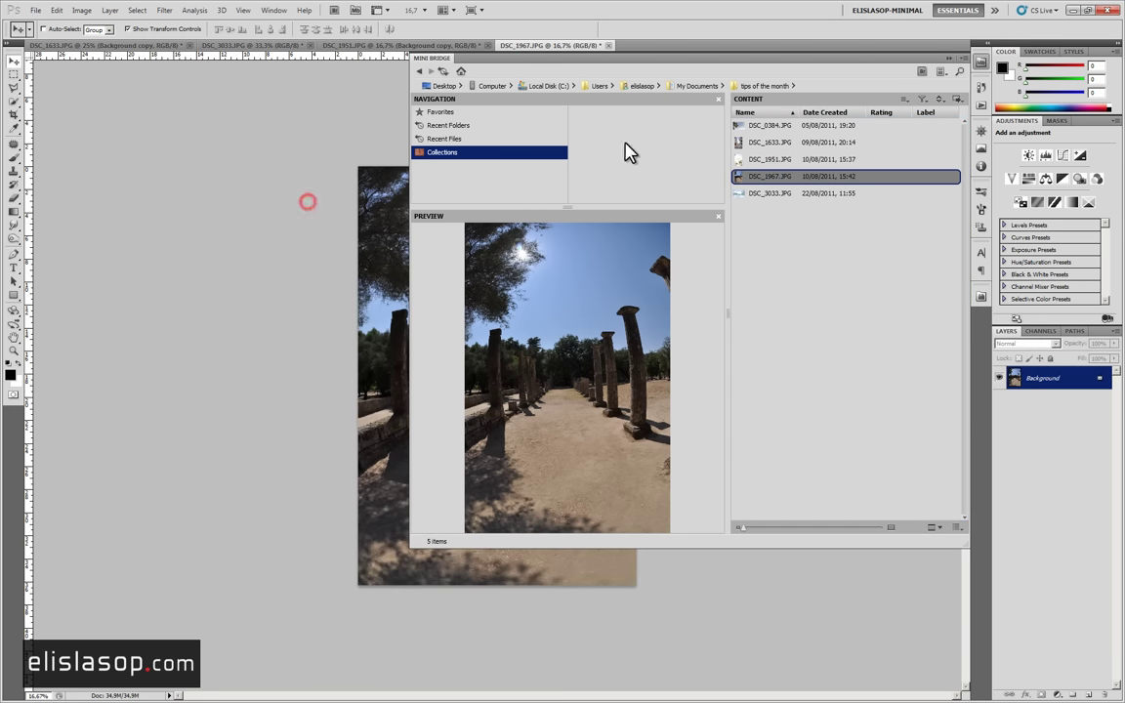
pyautogui.click(980, 62)
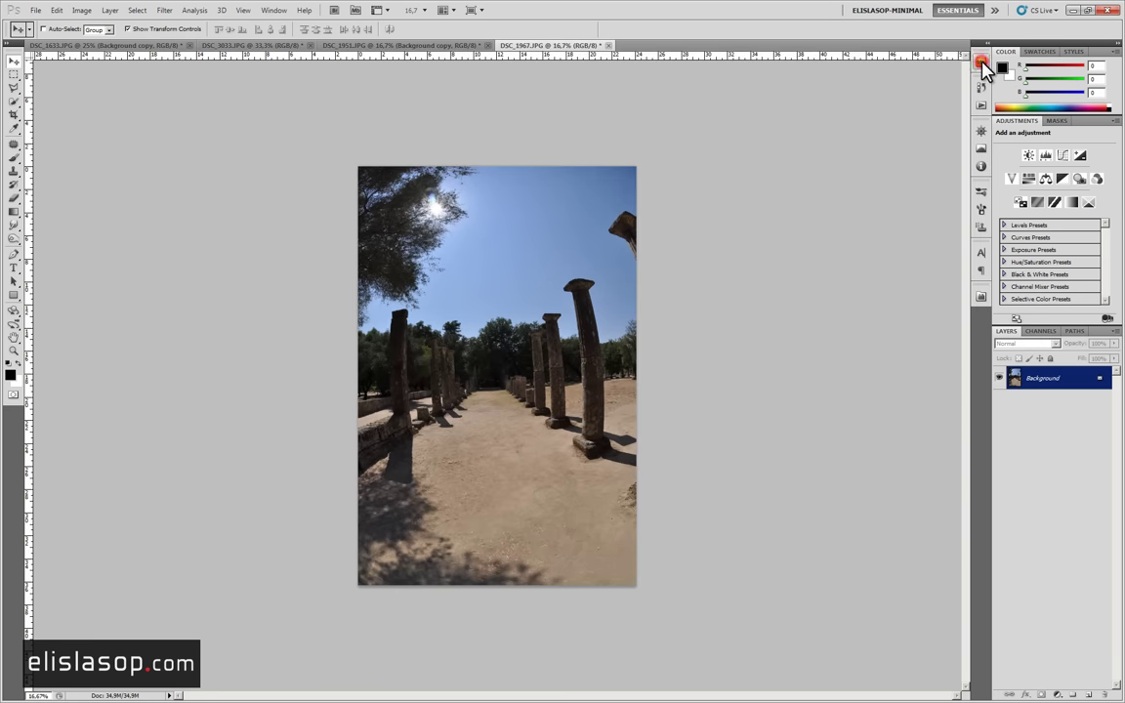
# Auto-correct the photo, duplicate Background as Layer 1, and apply Auto Contrast to it.
pyautogui.click(82, 11)
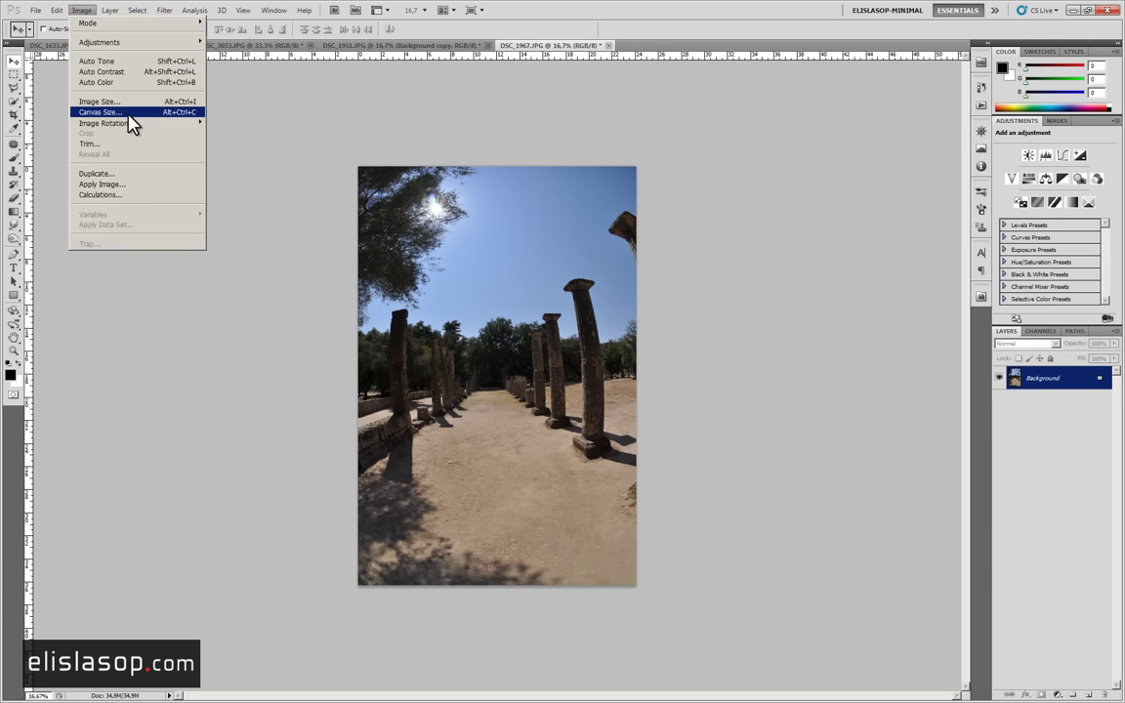
pyautogui.click(121, 71)
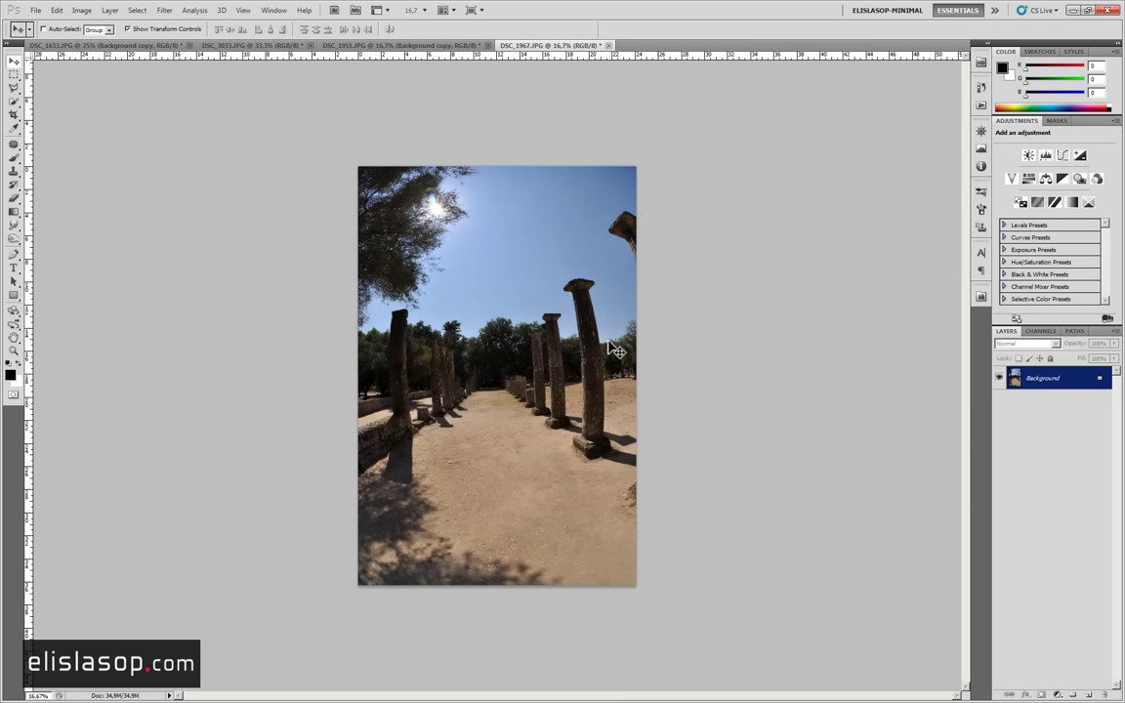
pyautogui.moveTo(1015, 378); pyautogui.dragTo(884, 334)
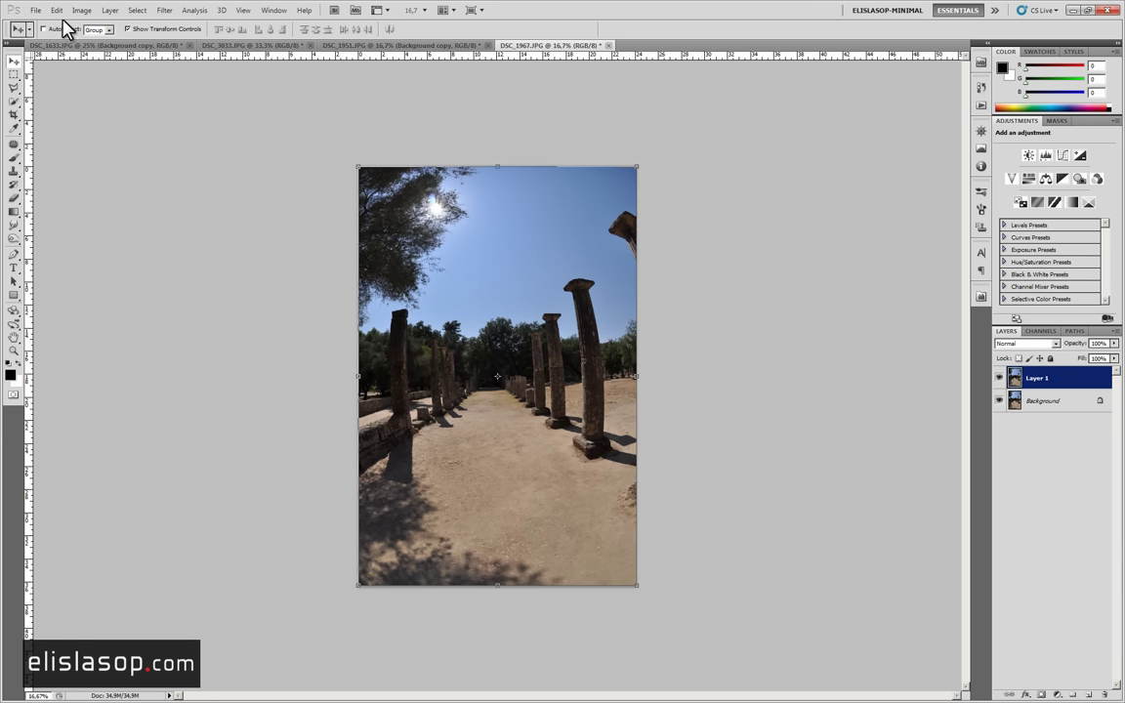
pyautogui.click(81, 11)
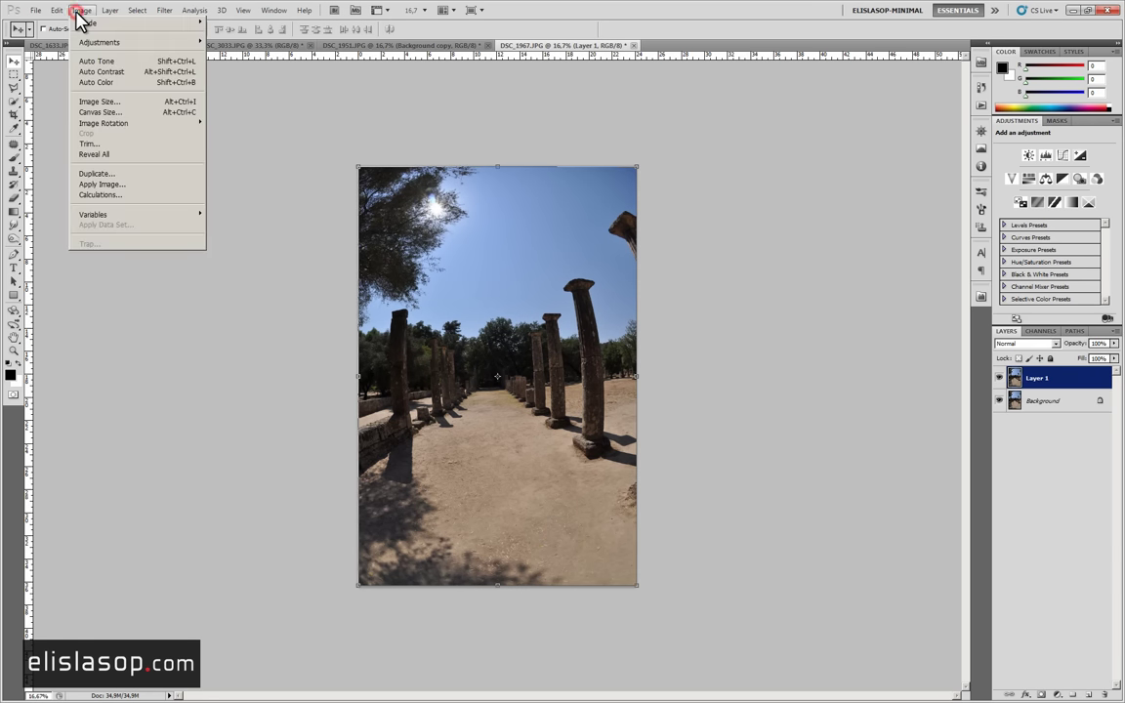
pyautogui.click(113, 71)
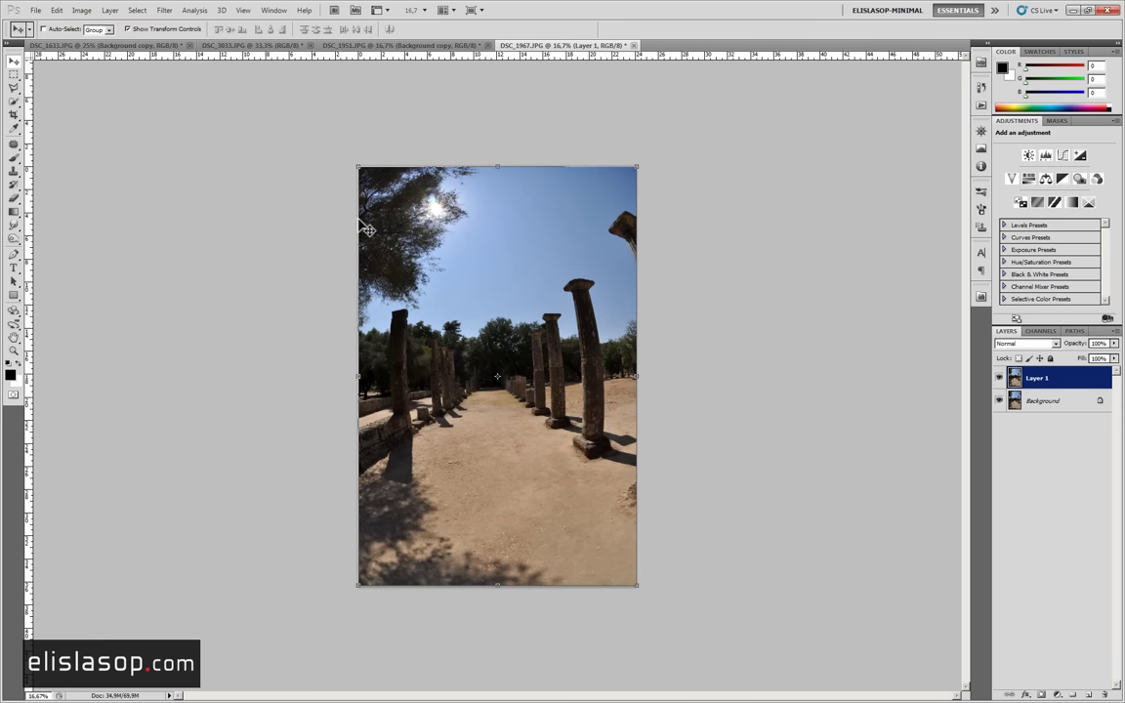
# Zoom to 25% and toggle Layer 1 to compare it with the original.
pyautogui.keyDown('ctrl'); pyautogui.click(613, 361); pyautogui.keyUp('ctrl')
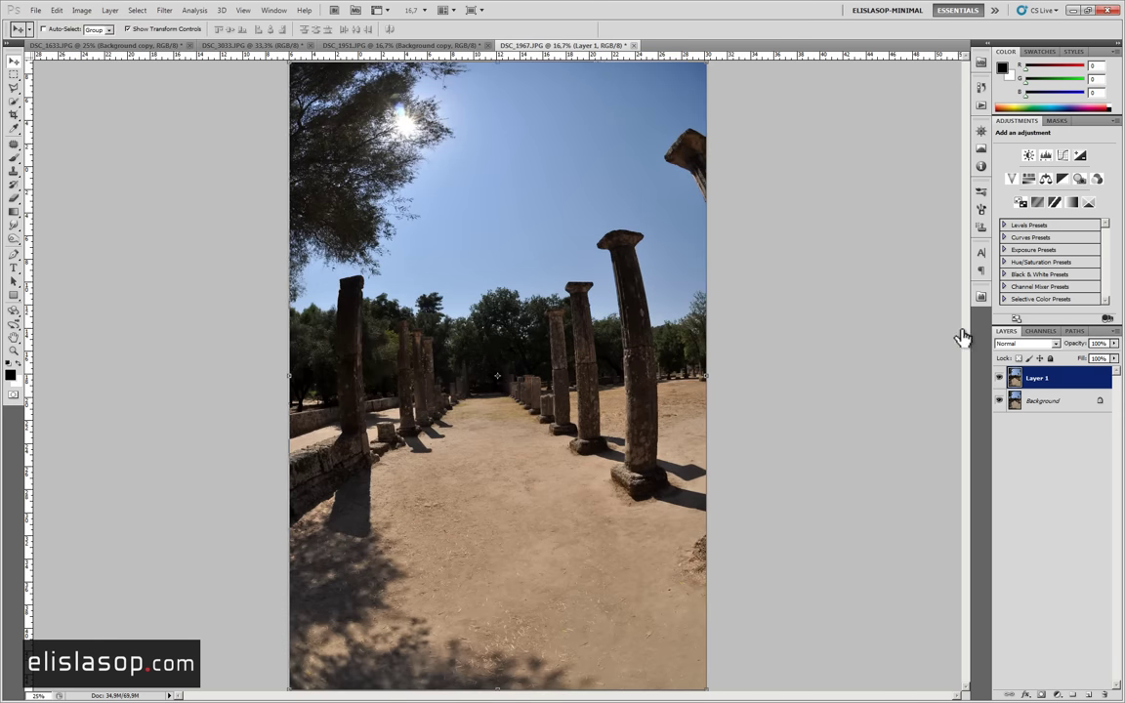
pyautogui.click(999, 378)
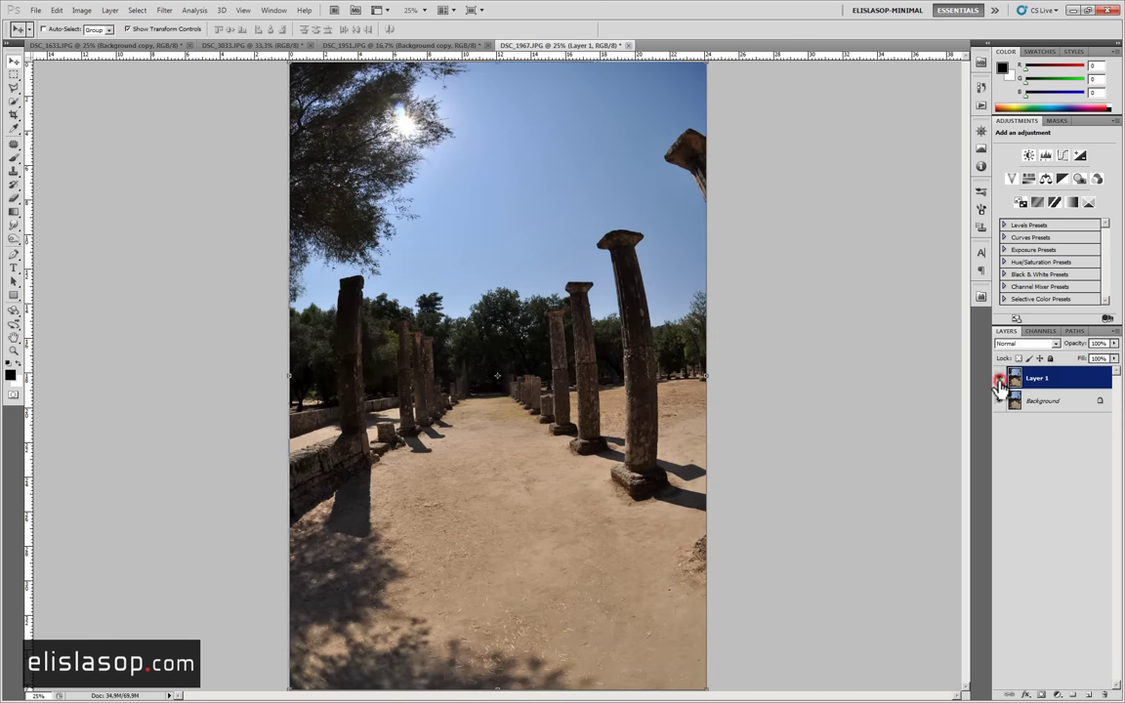
pyautogui.click(999, 378)
pyautogui.click(999, 378)
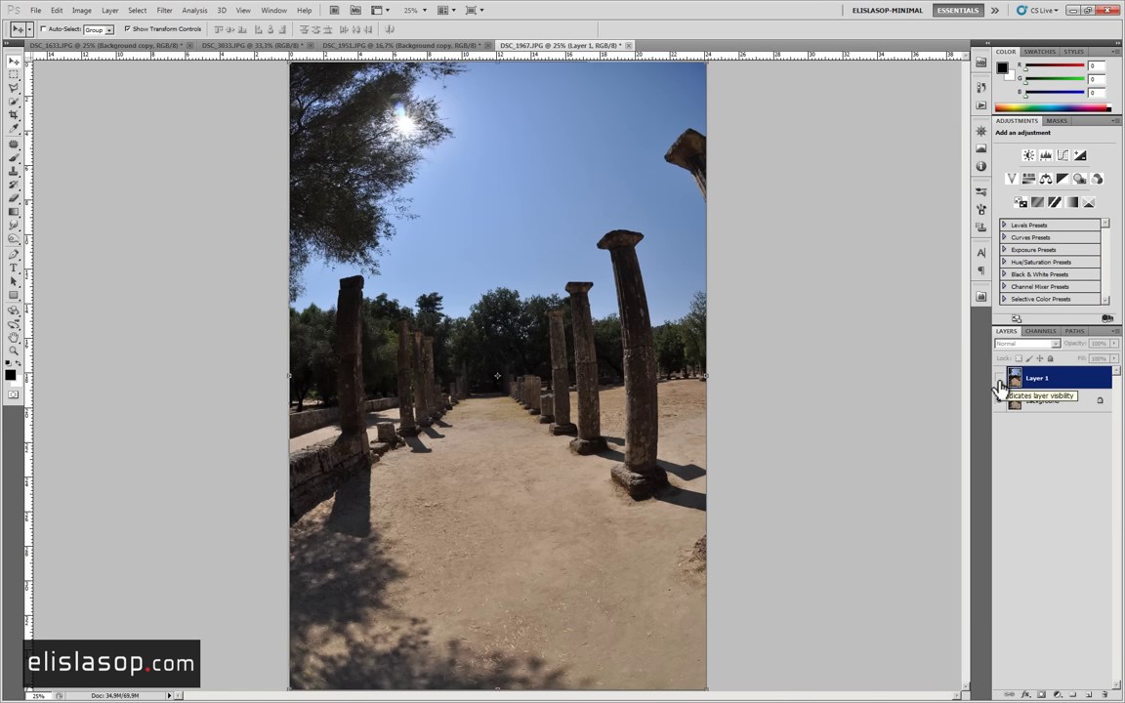
pyautogui.click(999, 378)
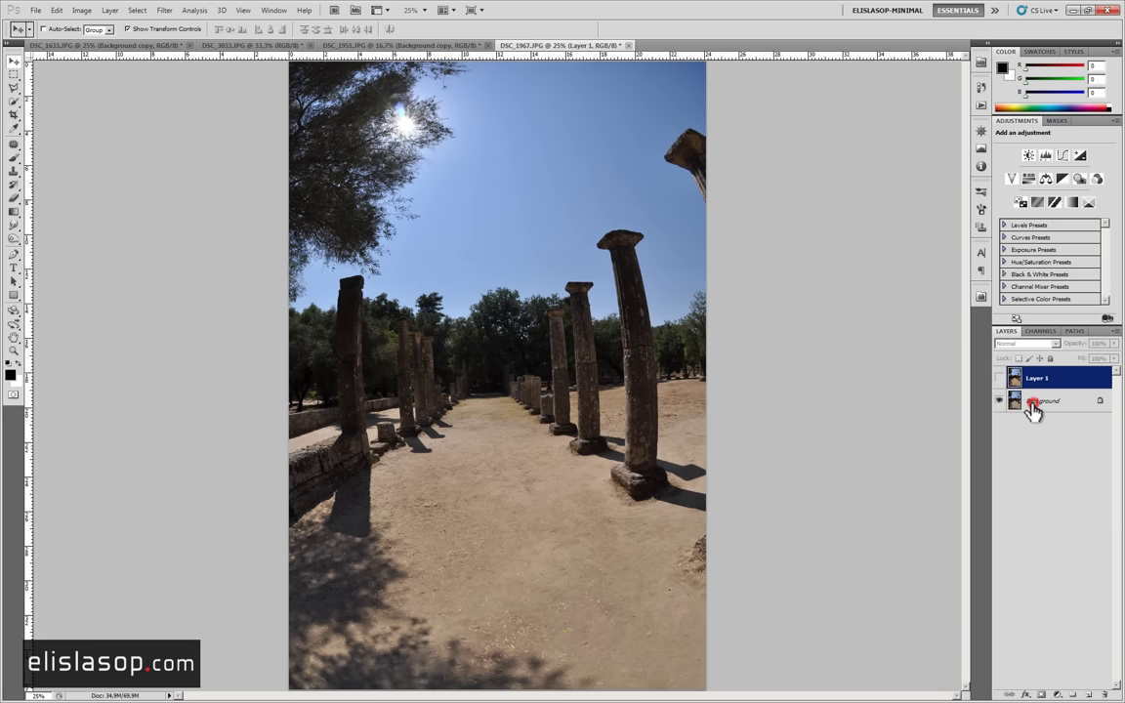
# Create an auto-corrected Background copy and compare the layers by toggling visibility.
pyautogui.click(1018, 402)
pyautogui.hotkey('ctrl', 'j')
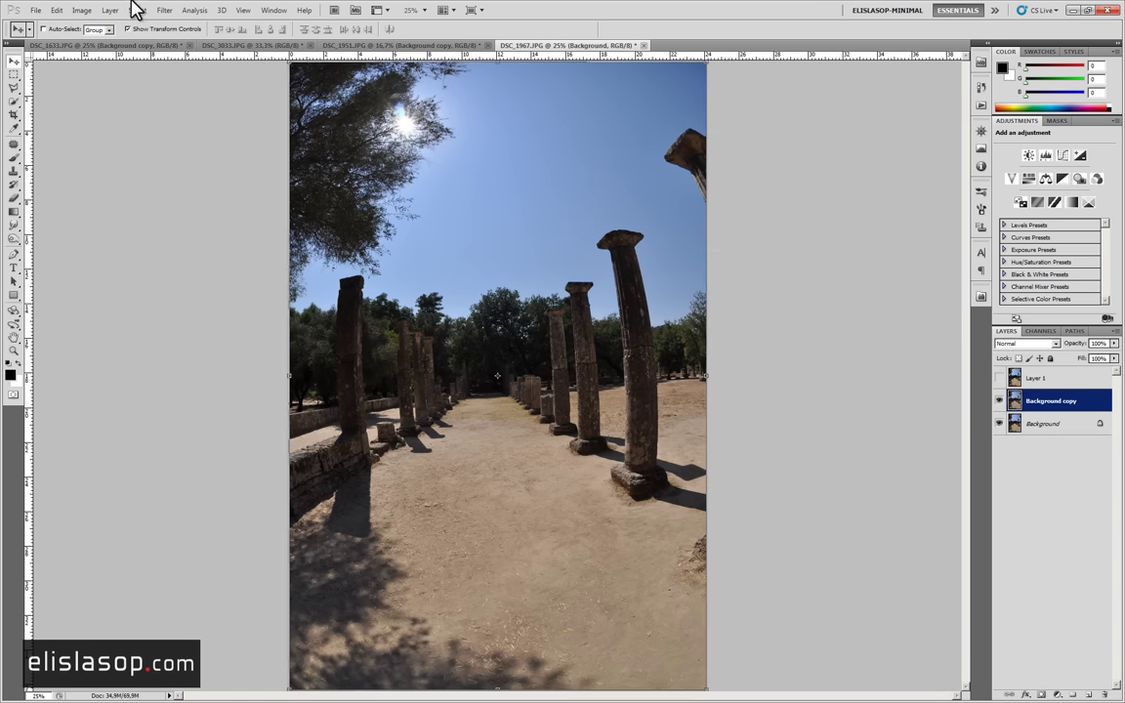
pyautogui.click(82, 11)
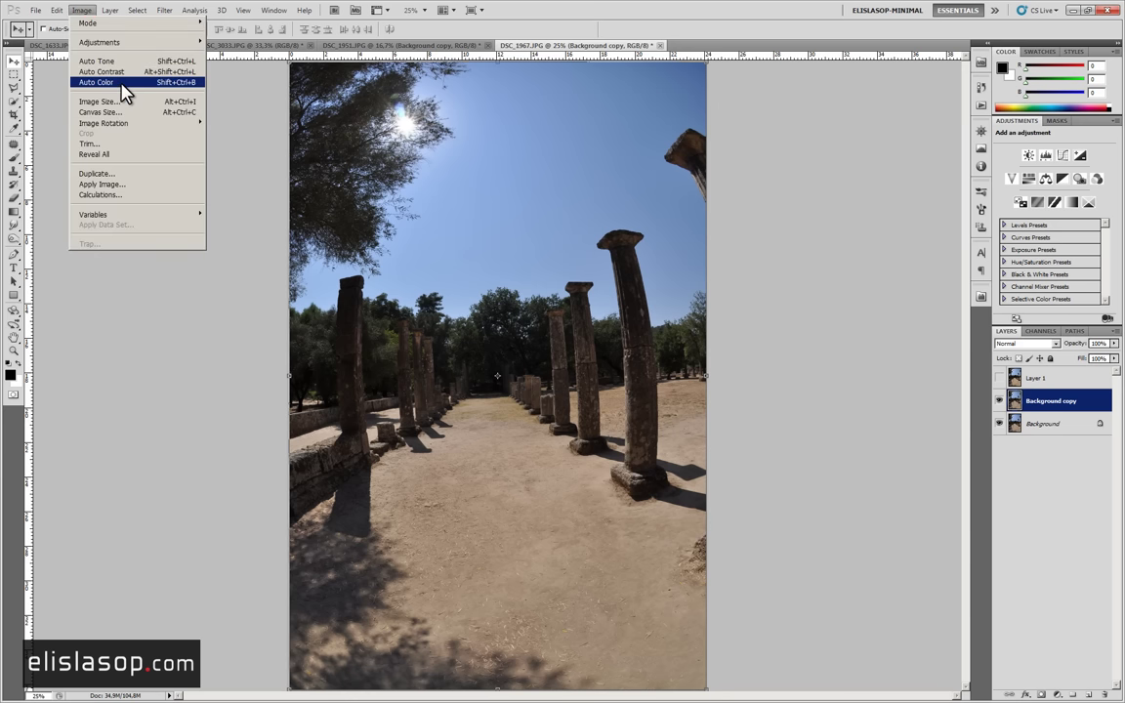
pyautogui.click(120, 71)
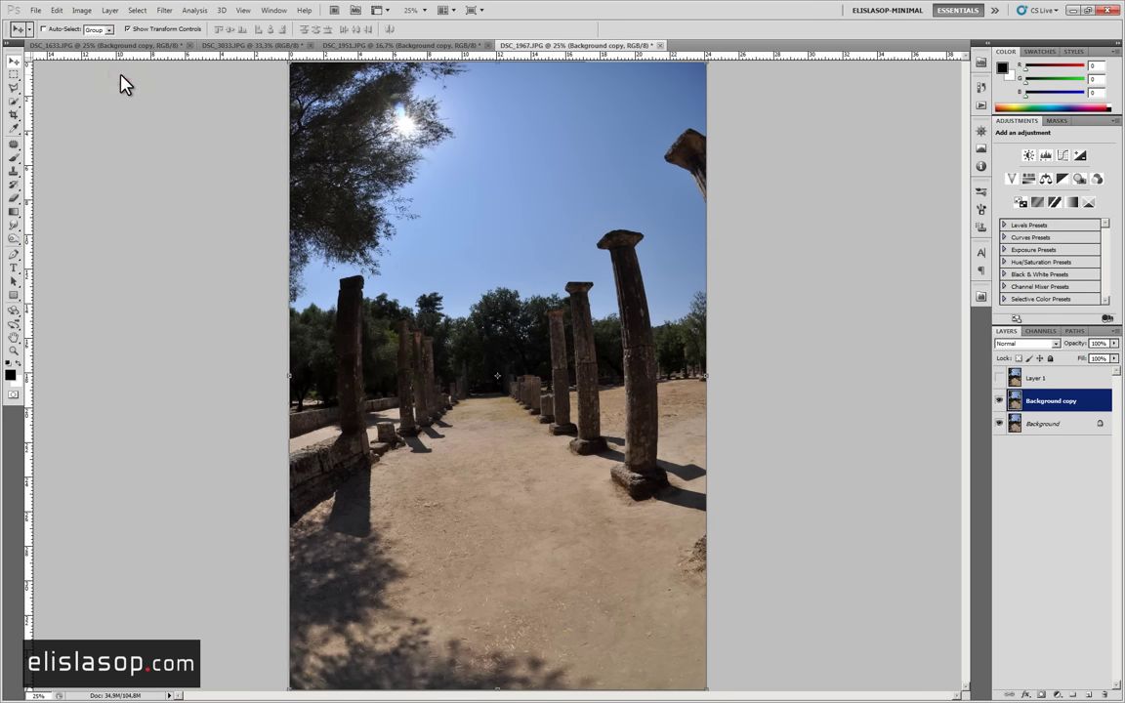
pyautogui.click(999, 377)
pyautogui.click(998, 401)
pyautogui.click(999, 377)
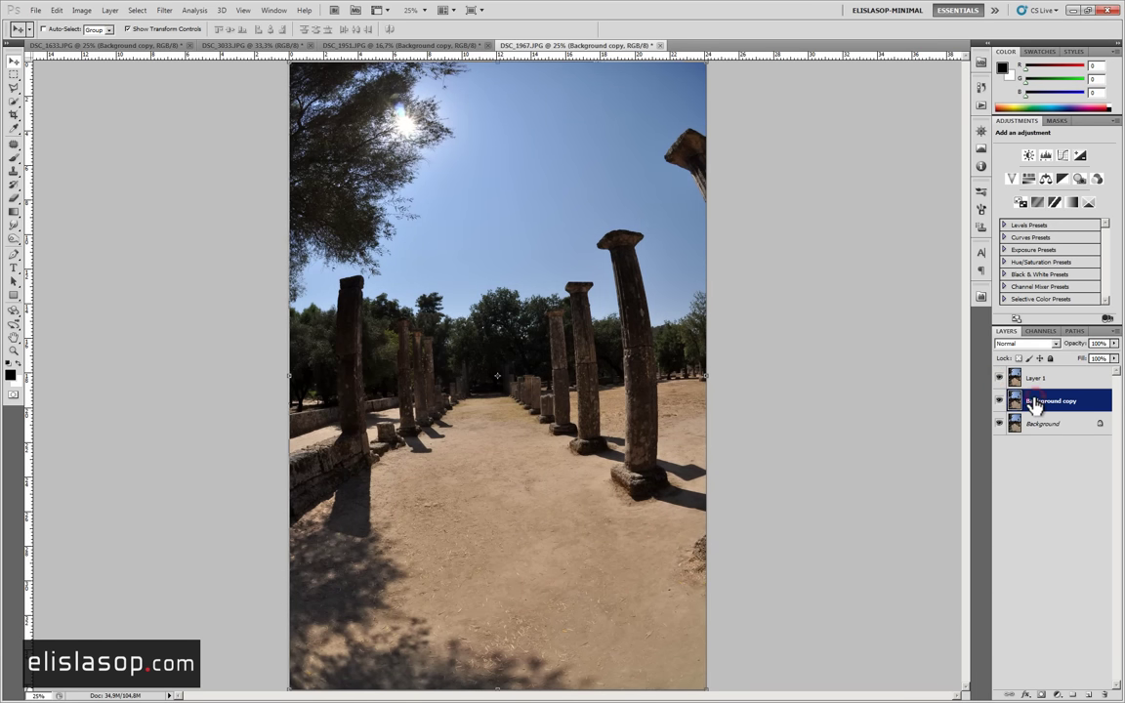
# Delete Background copy, apply Auto Contrast and Auto Color to Layer 1, and compare.
pyautogui.press('Delete')
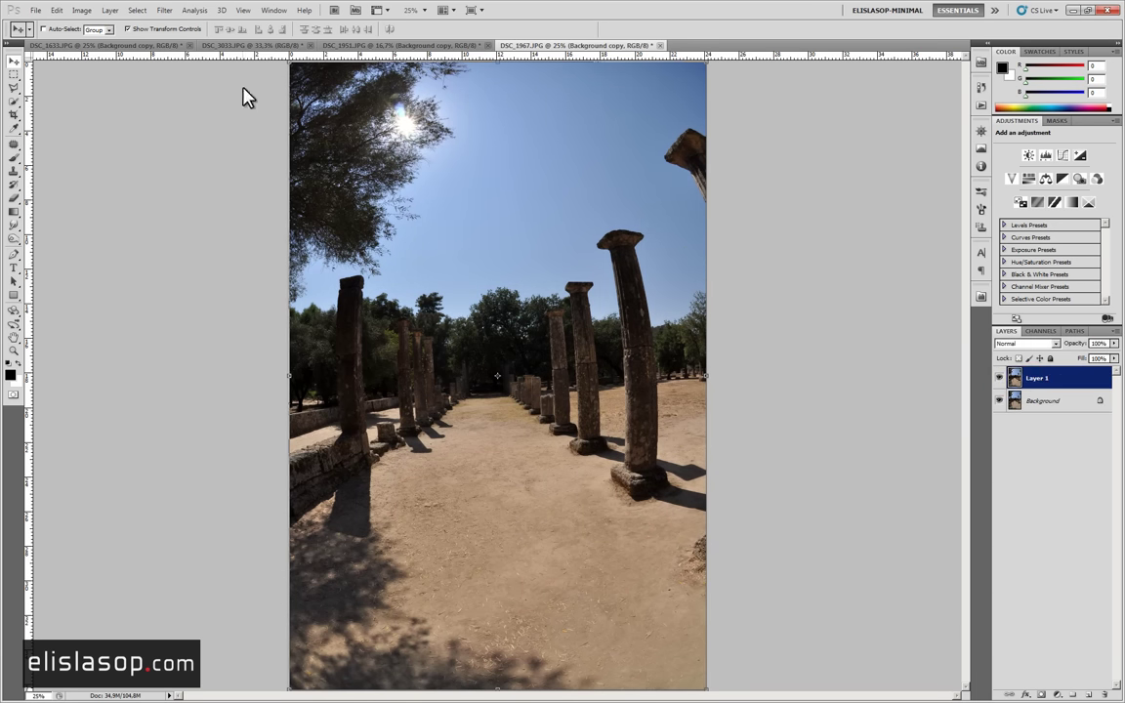
pyautogui.click(78, 11)
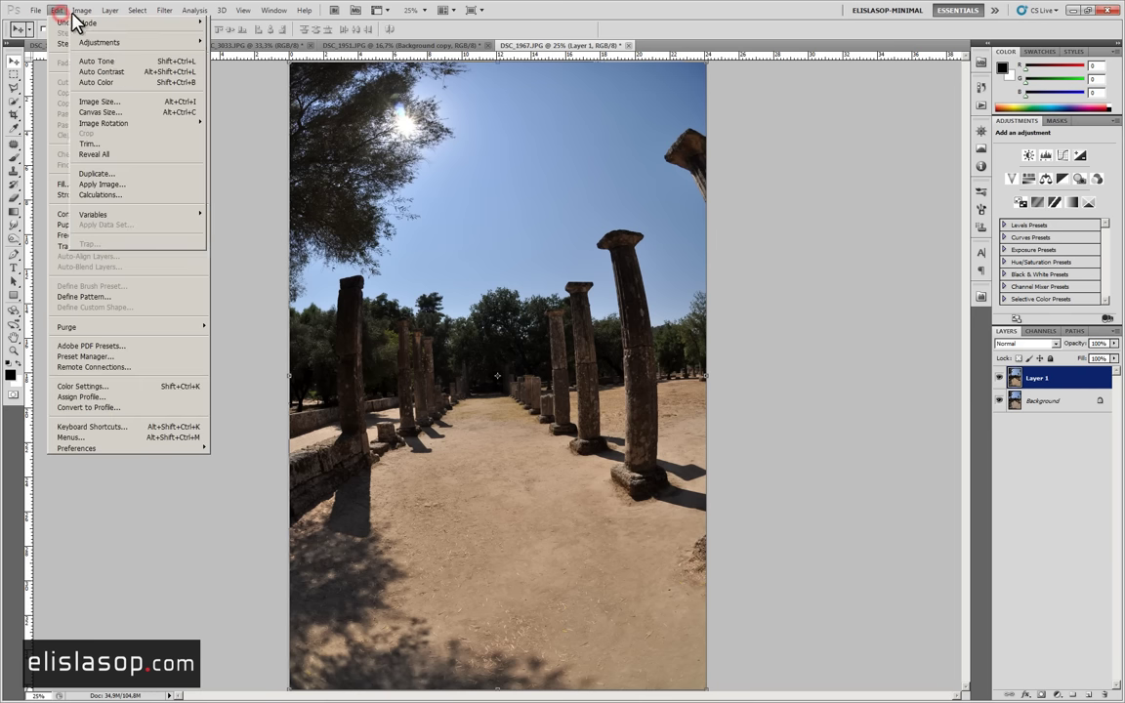
pyautogui.click(115, 76)
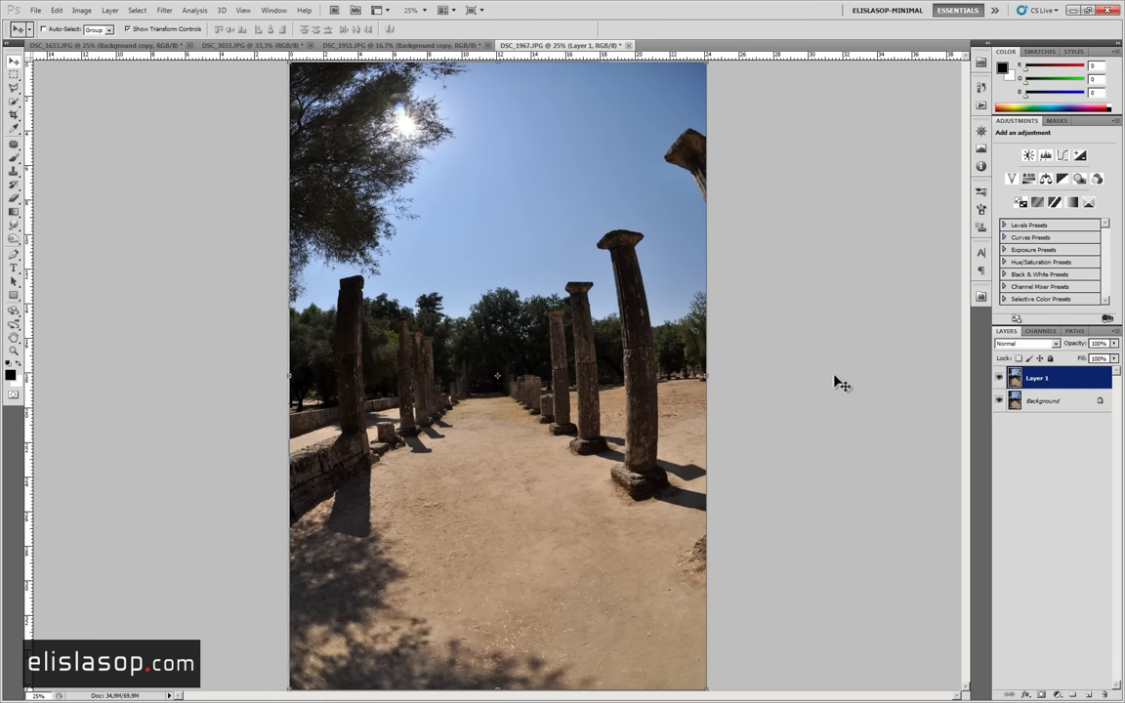
pyautogui.click(76, 12)
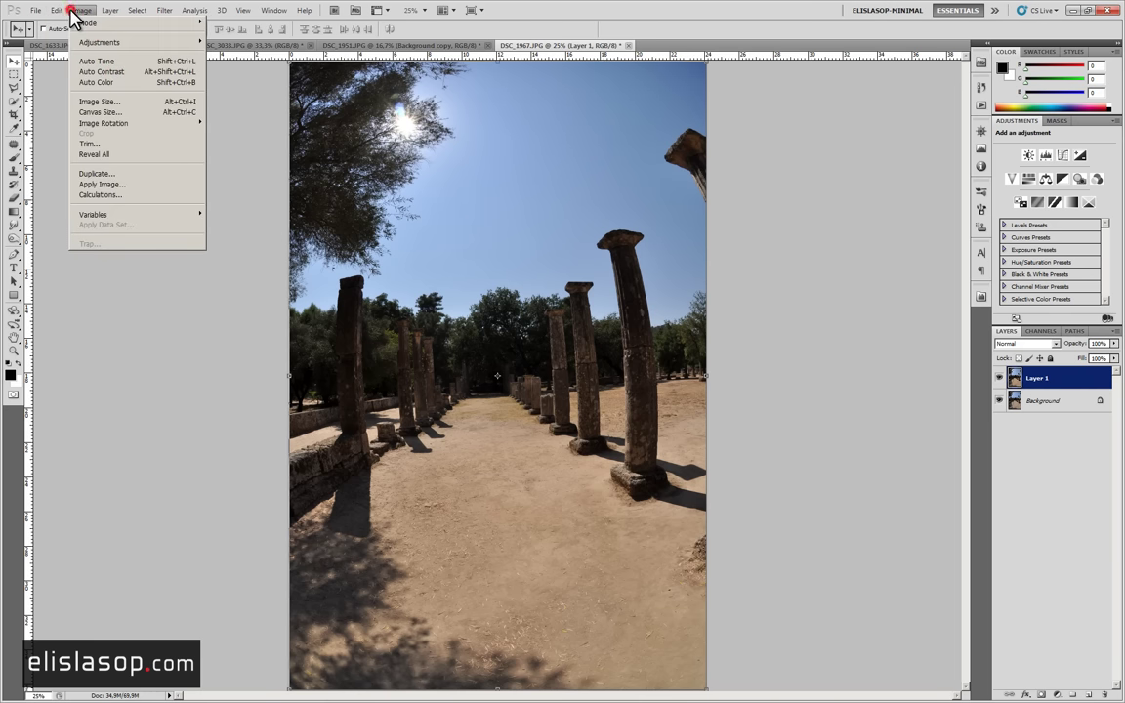
pyautogui.click(105, 83)
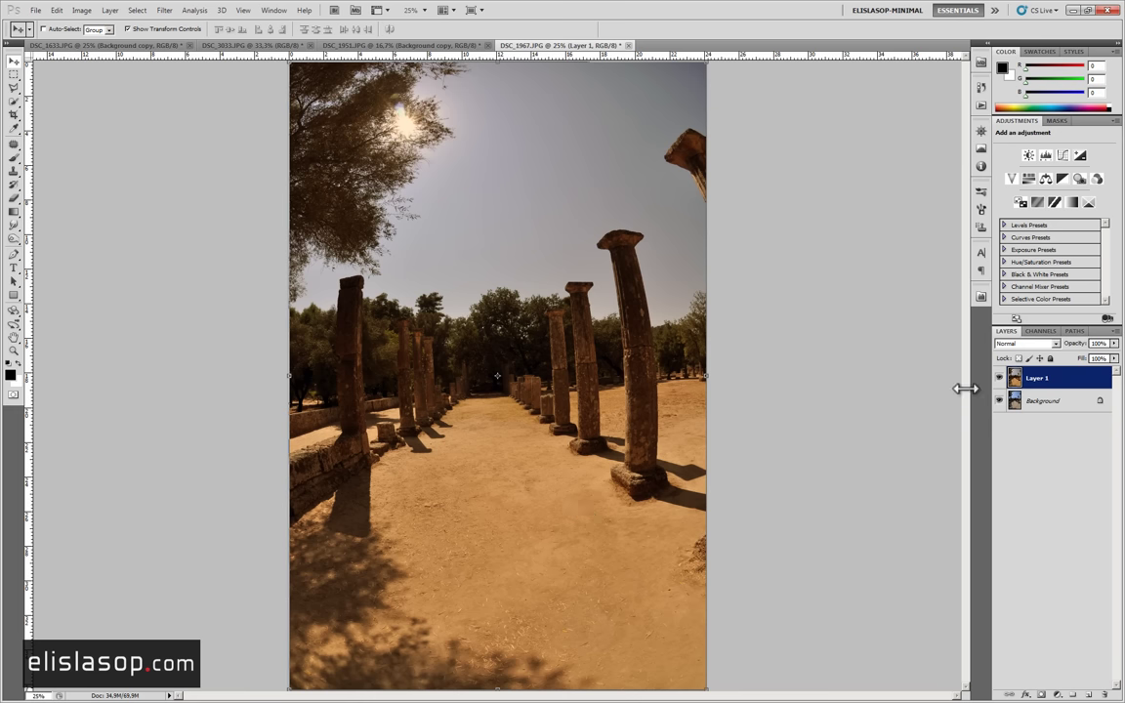
pyautogui.click(997, 378)
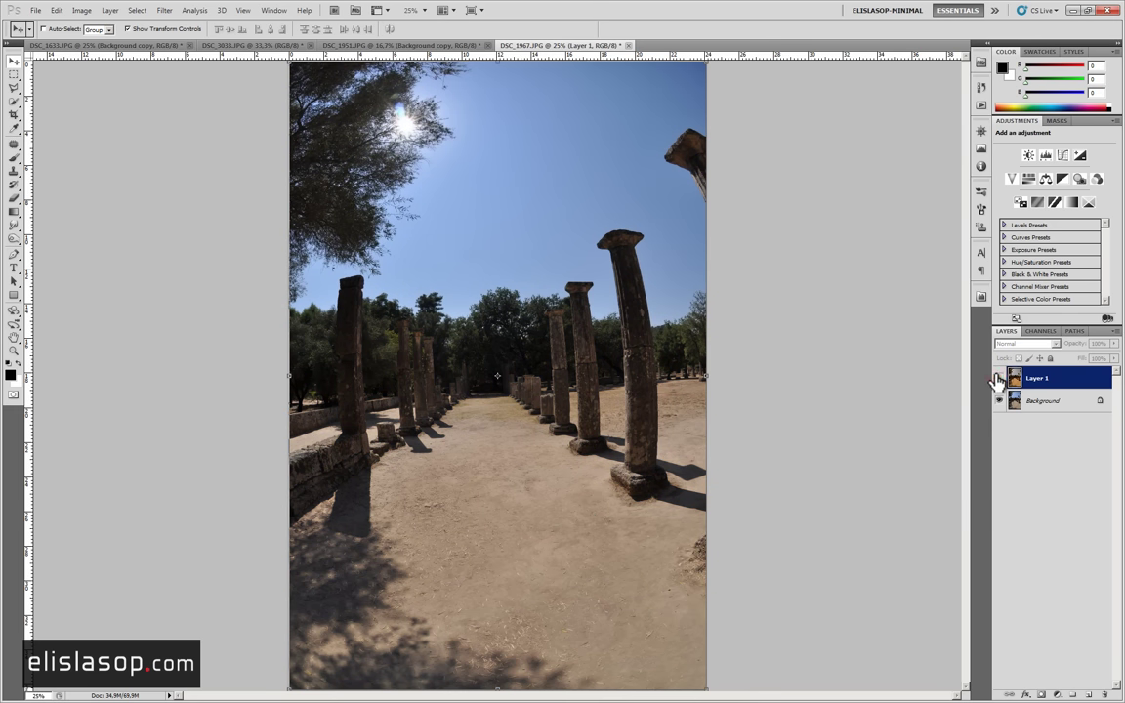
pyautogui.click(996, 378)
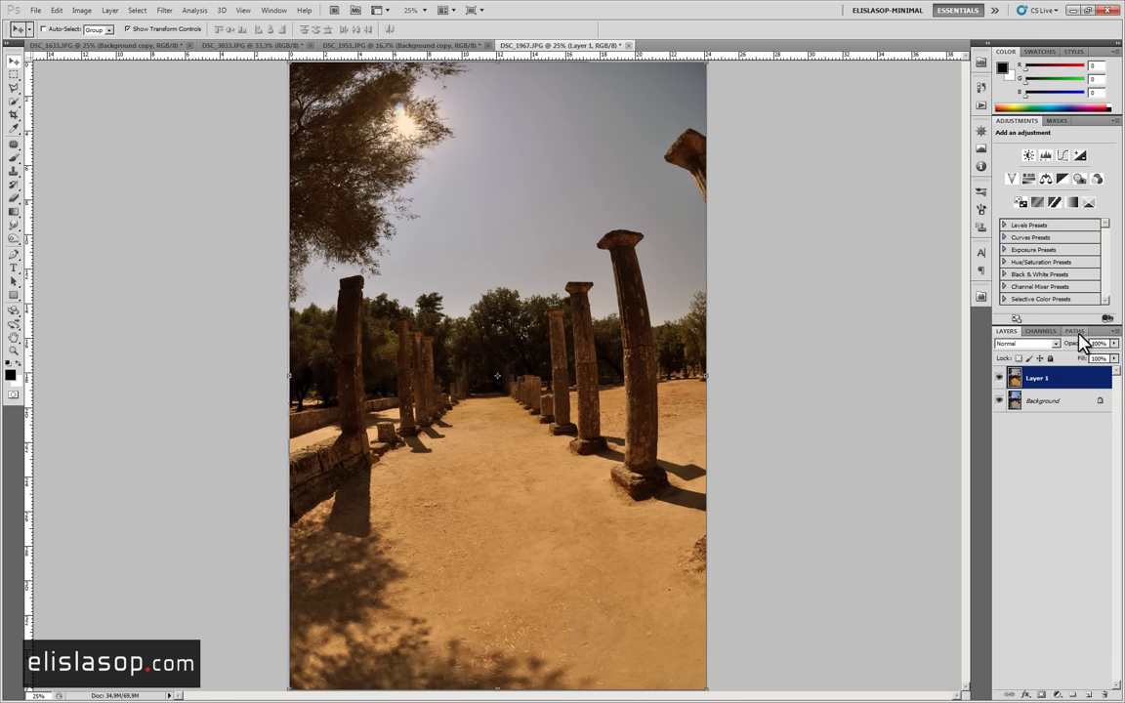
# Lower Layer 1's opacity to 70% and deselect it.
pyautogui.moveTo(1074, 344); pyautogui.dragTo(1048, 348)
pyautogui.press('Return')
pyautogui.click(1058, 442)
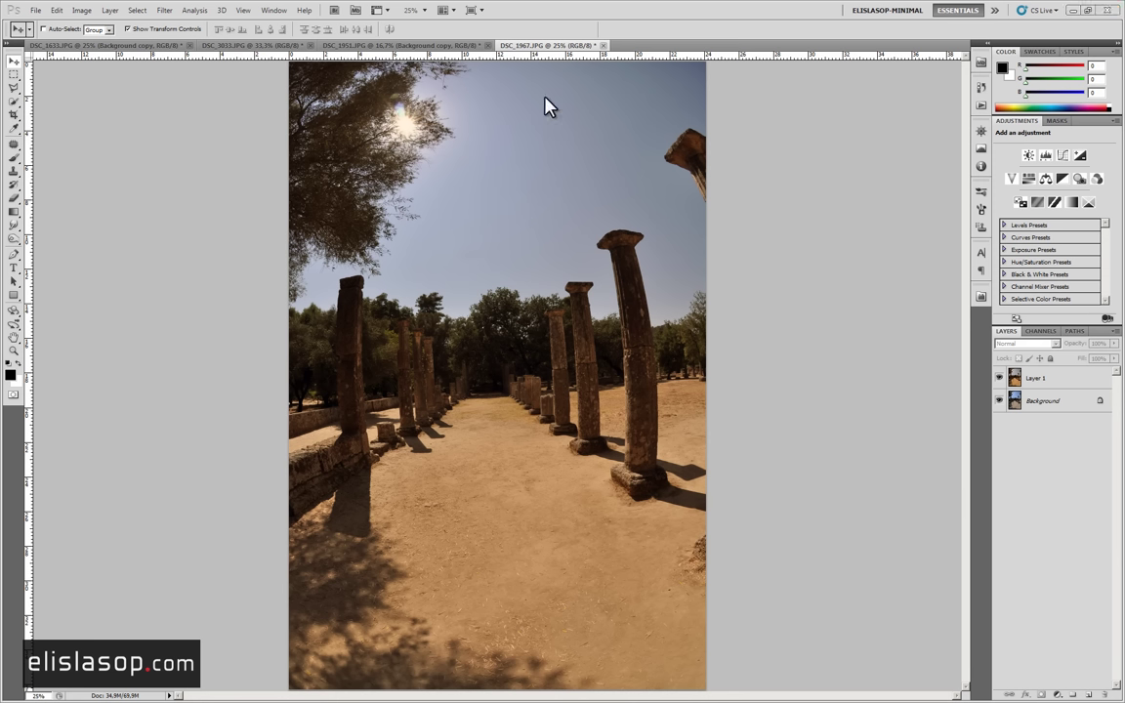
# Open Mini Bridge and select the old family photo.
pyautogui.click(665, 23)
pyautogui.click(979, 61)
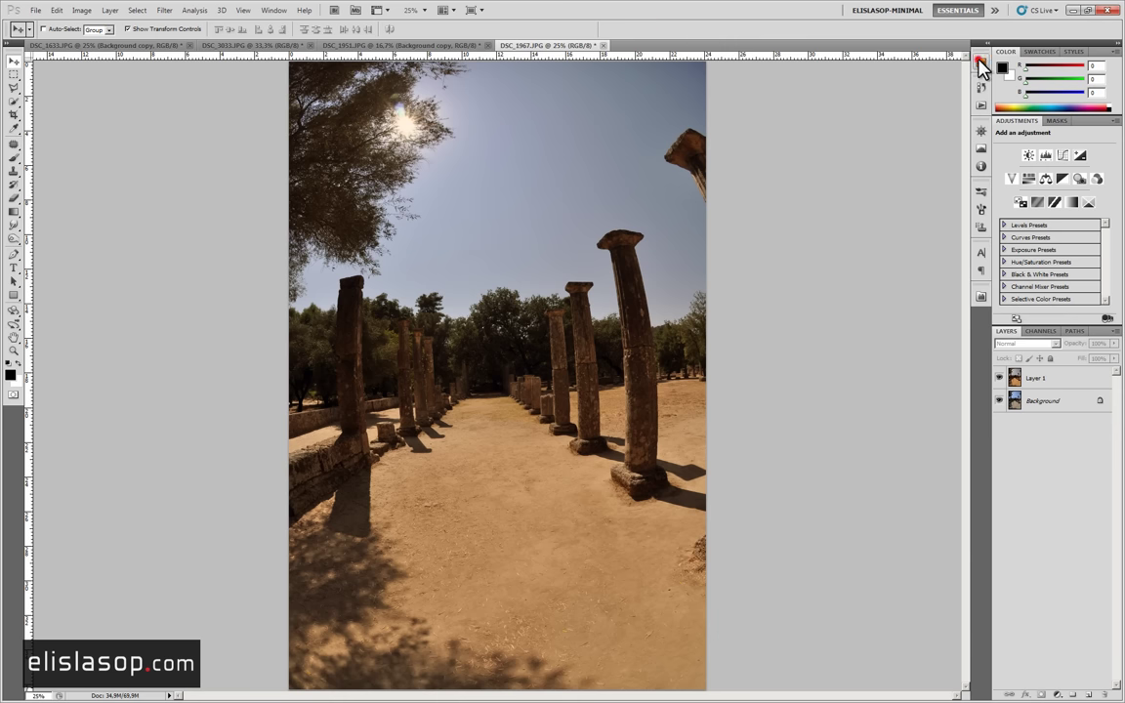
pyautogui.click(767, 212)
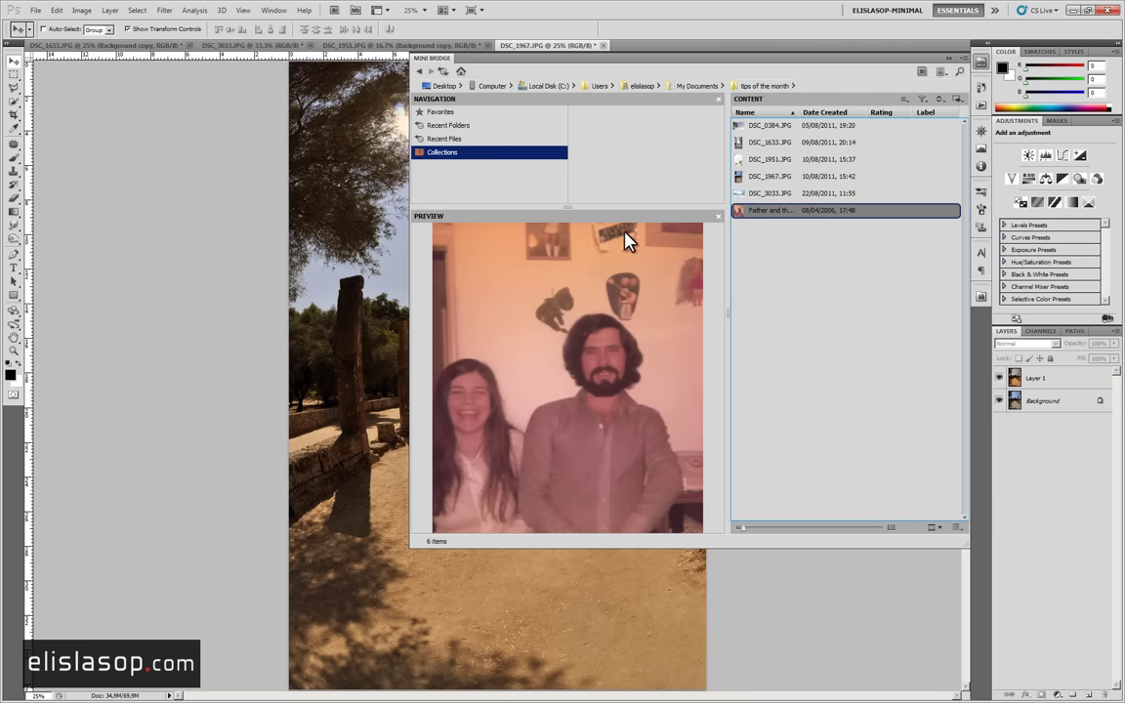
# Open the old family photo, hide Mini Bridge, and zoom out to 66.7%.
pyautogui.doubleClick(738, 211)
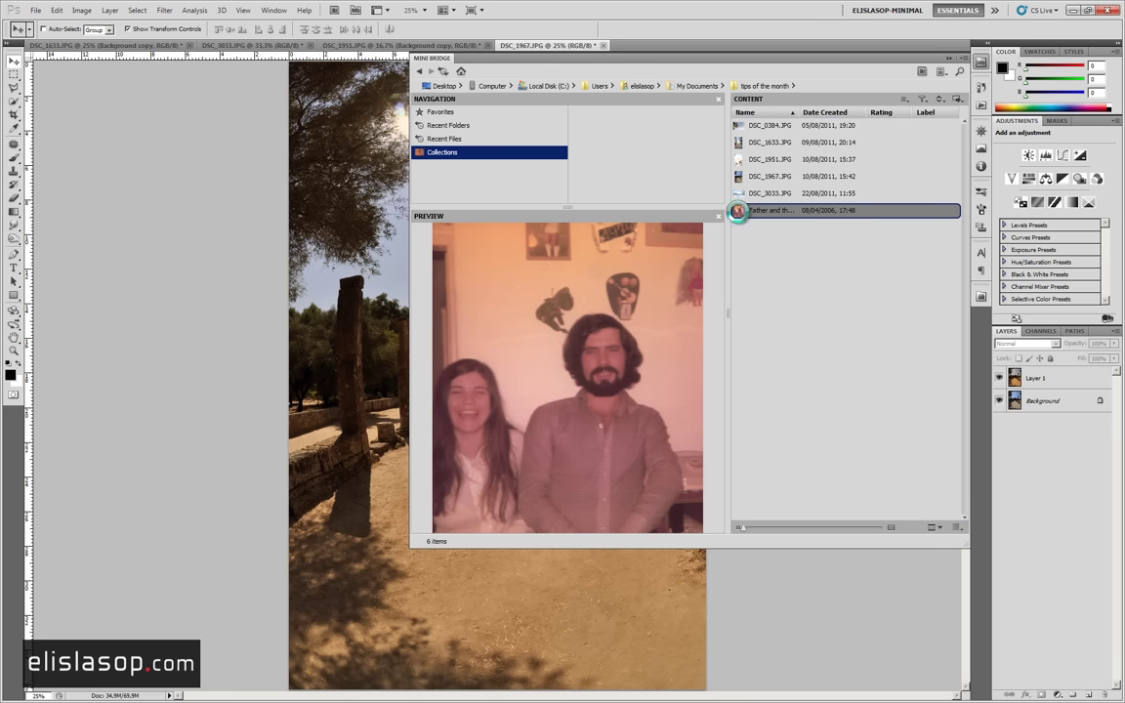
pyautogui.click(982, 63)
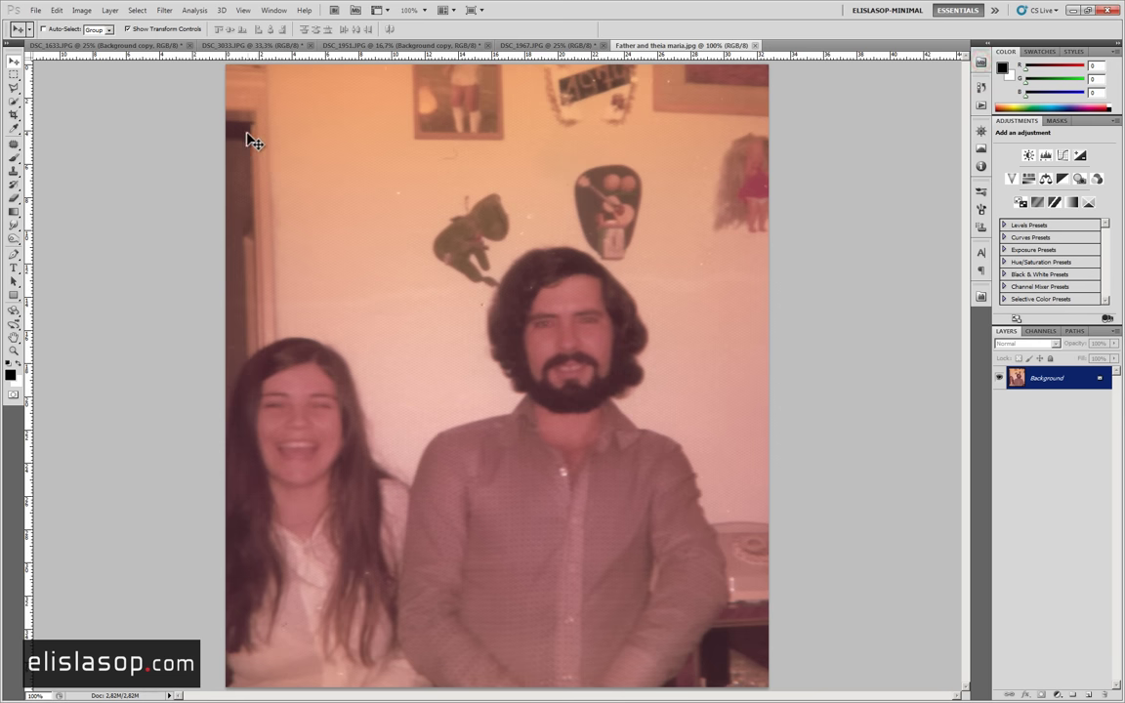
pyautogui.hotkey('ctrl', '-')
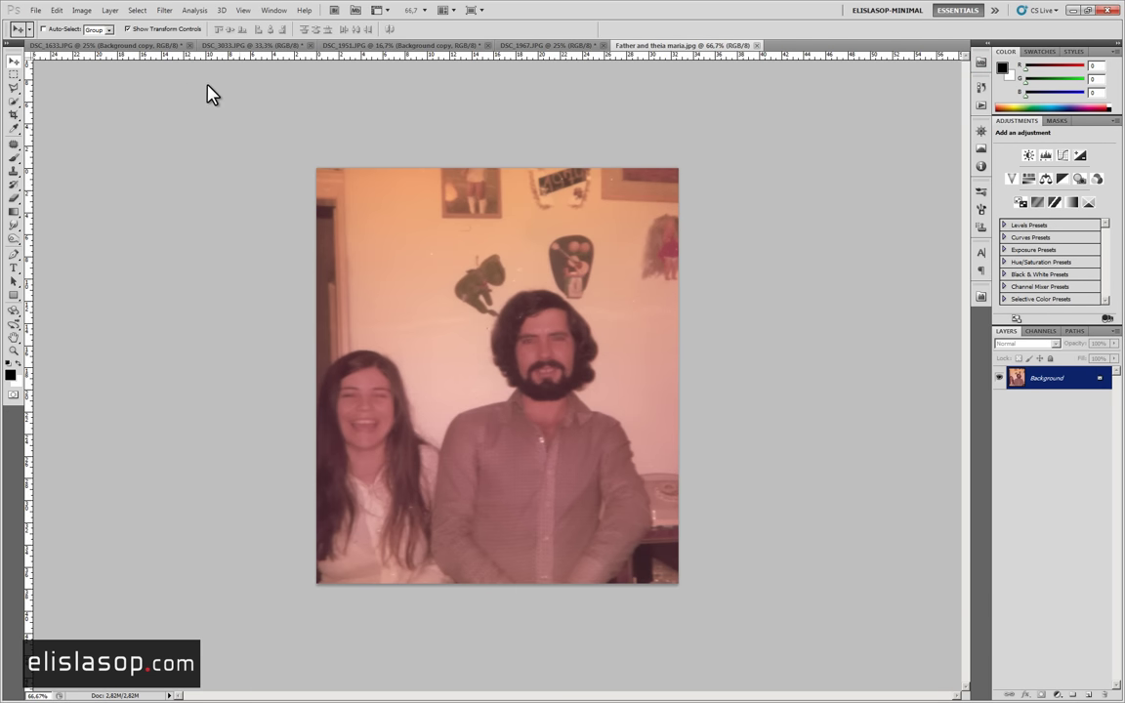
# Try Auto Tone on Background, undo it, and duplicate the photo to Layer 1.
pyautogui.click(83, 11)
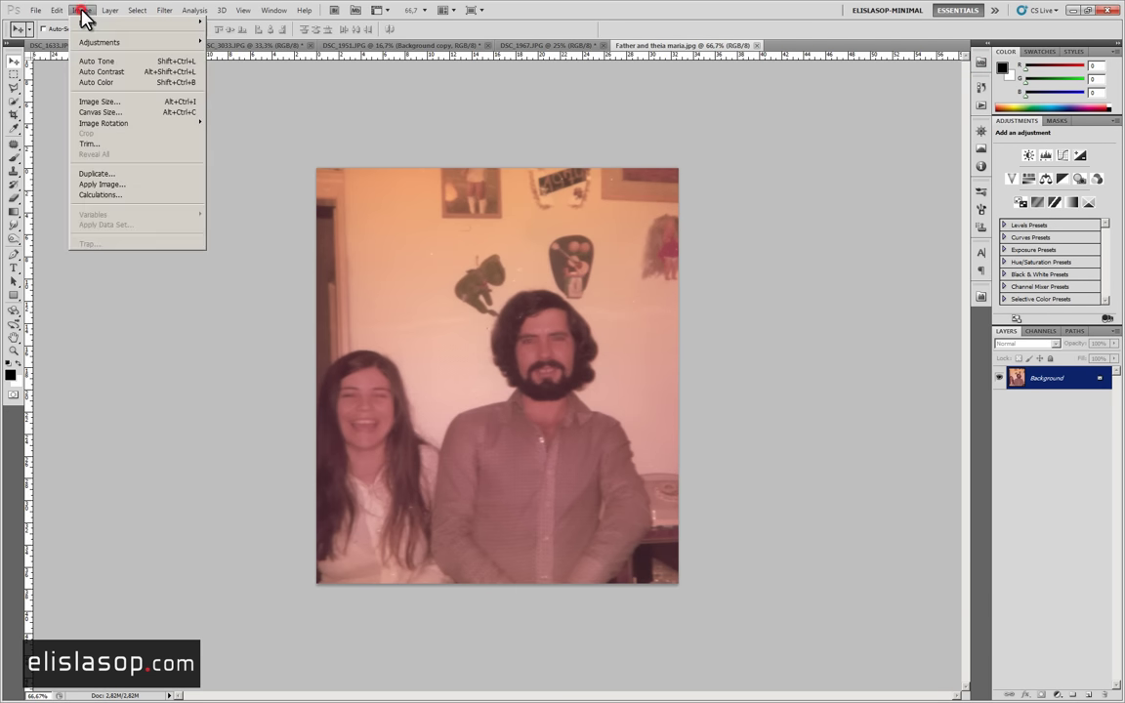
pyautogui.click(95, 62)
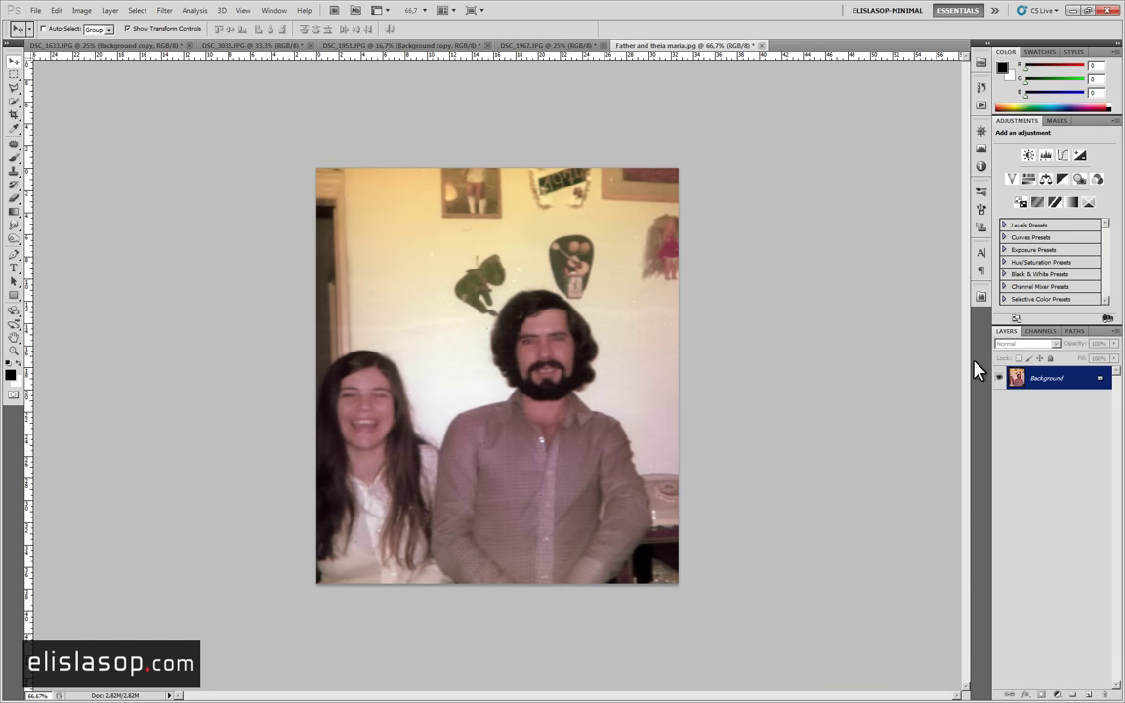
pyautogui.hotkey('ctrl', 'z')
pyautogui.hotkey('ctrl', 'j')
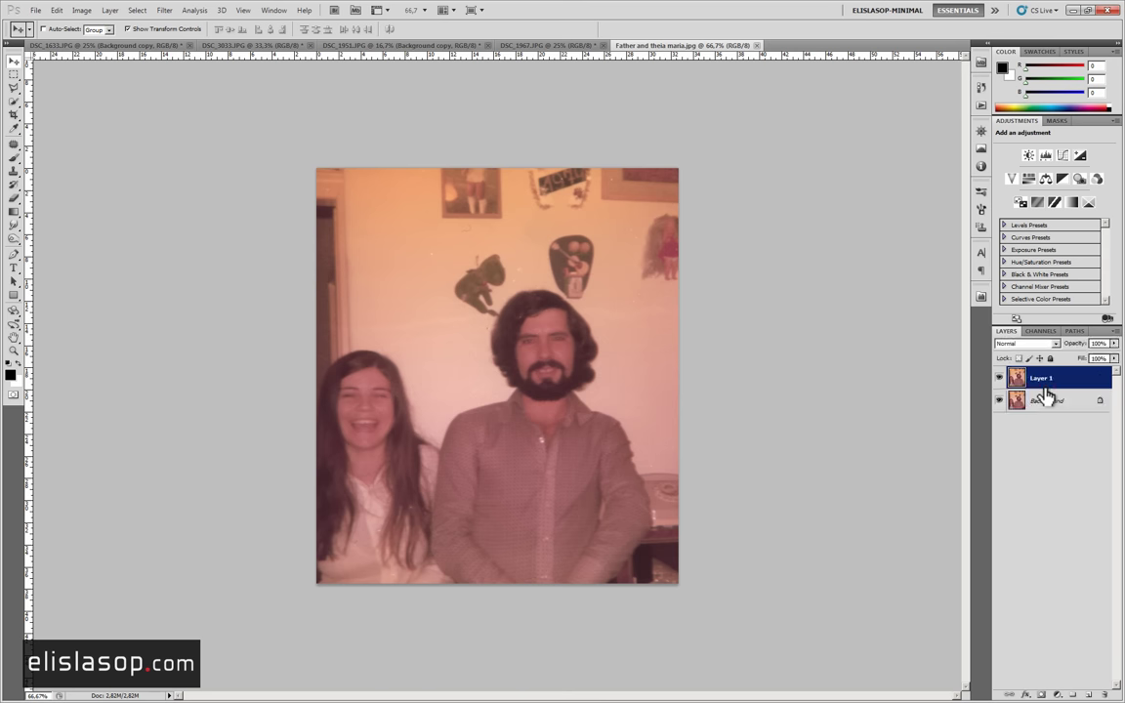
pyautogui.click(82, 12)
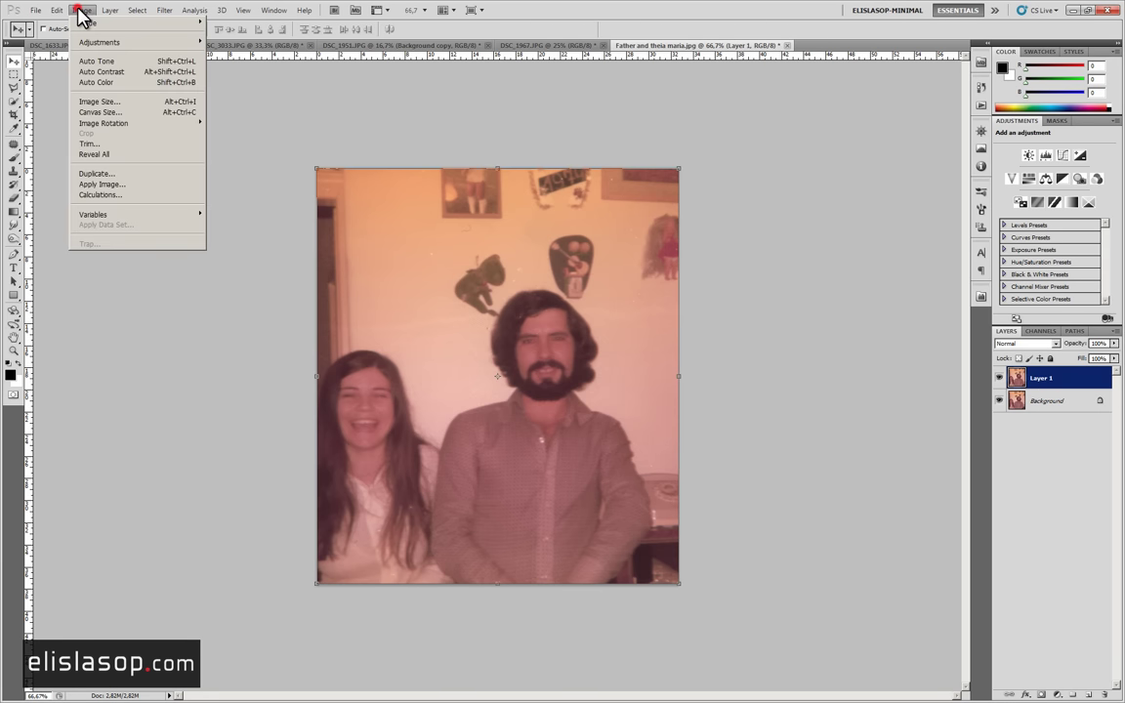
# Auto-tone Layer 1, hide it, and create an auto-contrasted Background copy.
pyautogui.click(98, 62)
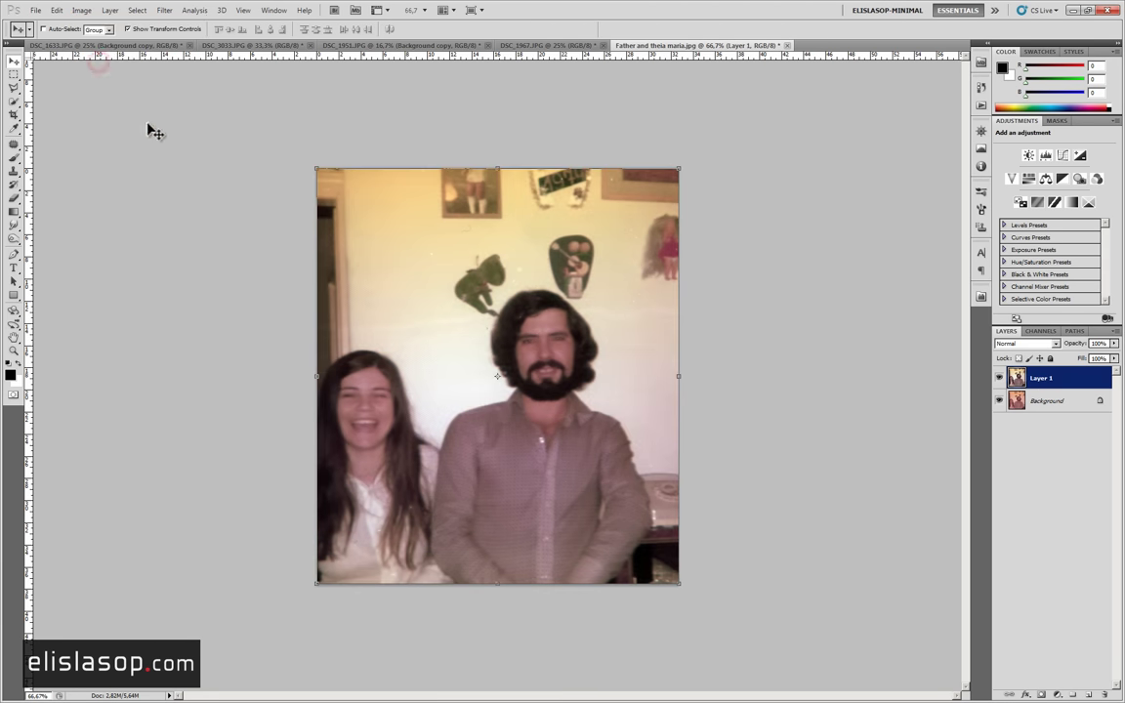
pyautogui.click(998, 378)
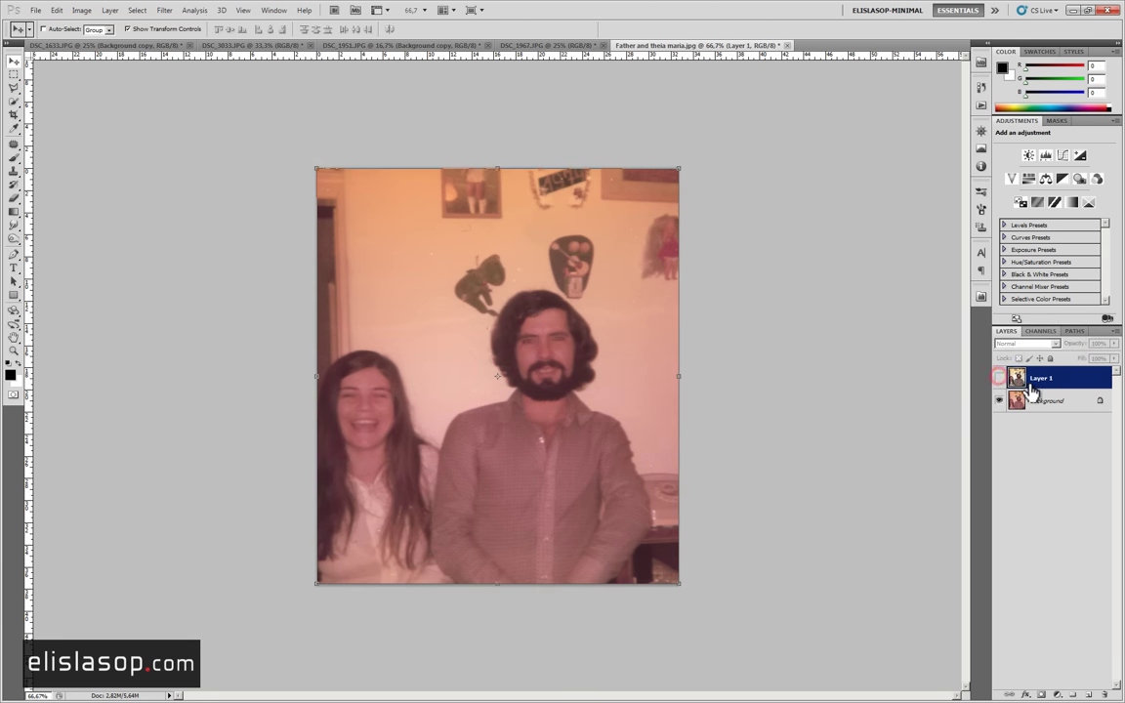
pyautogui.click(1043, 413)
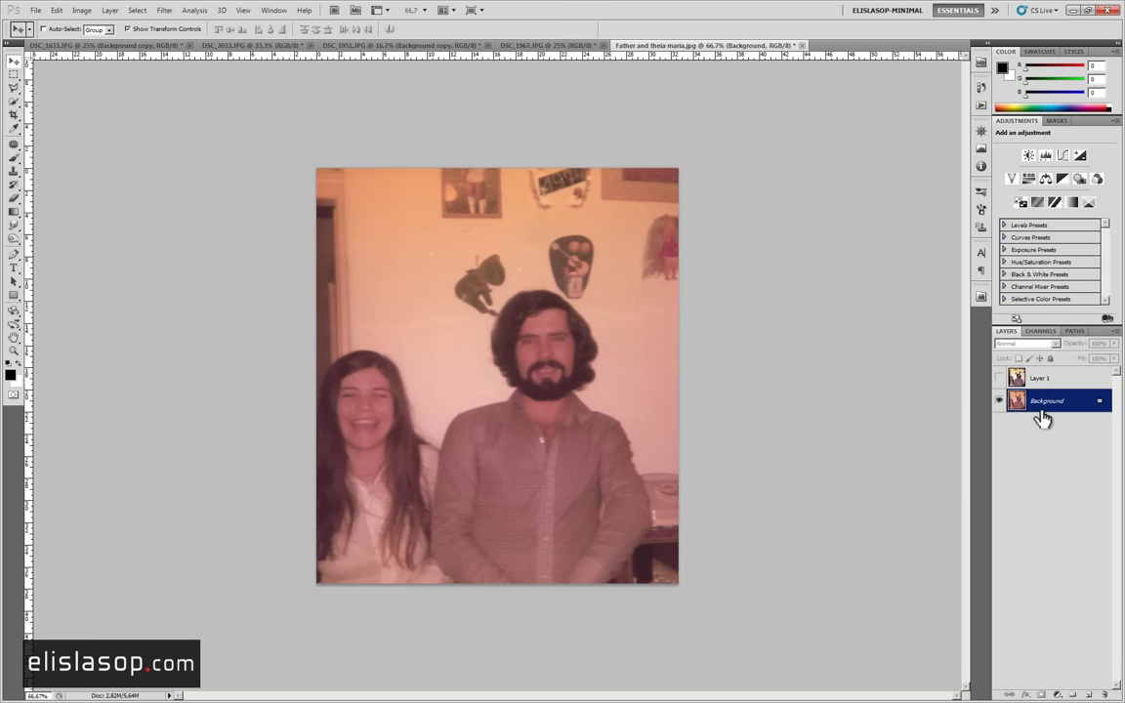
pyautogui.hotkey('ctrl', 'j')
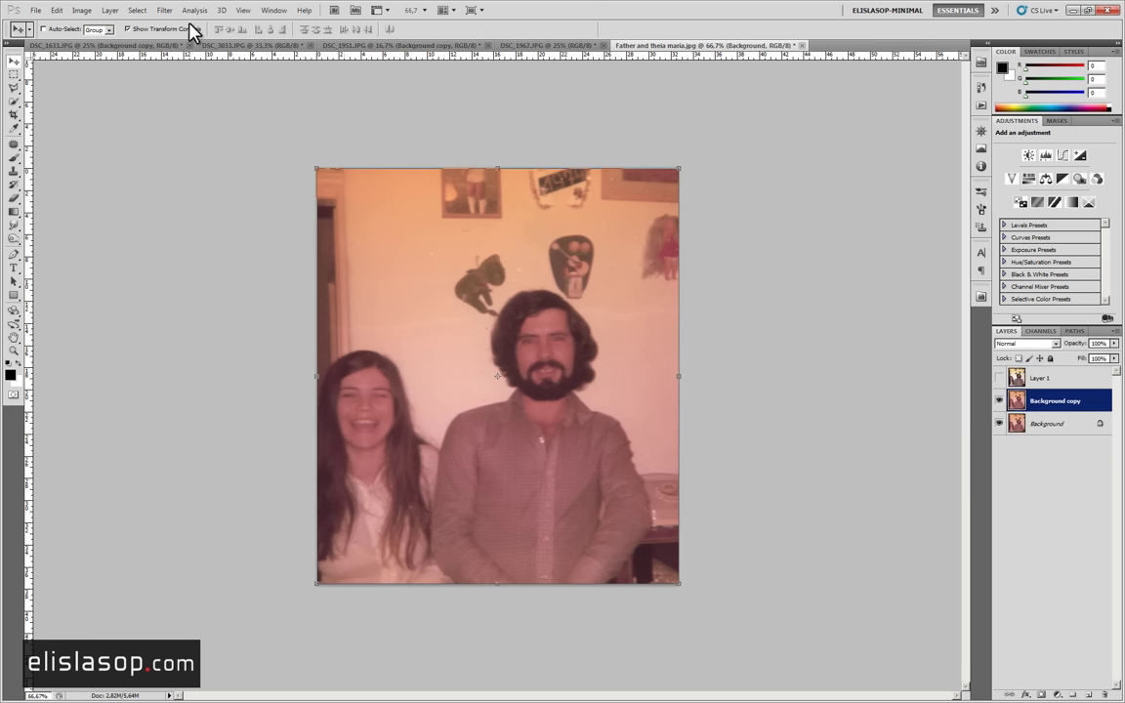
pyautogui.click(82, 10)
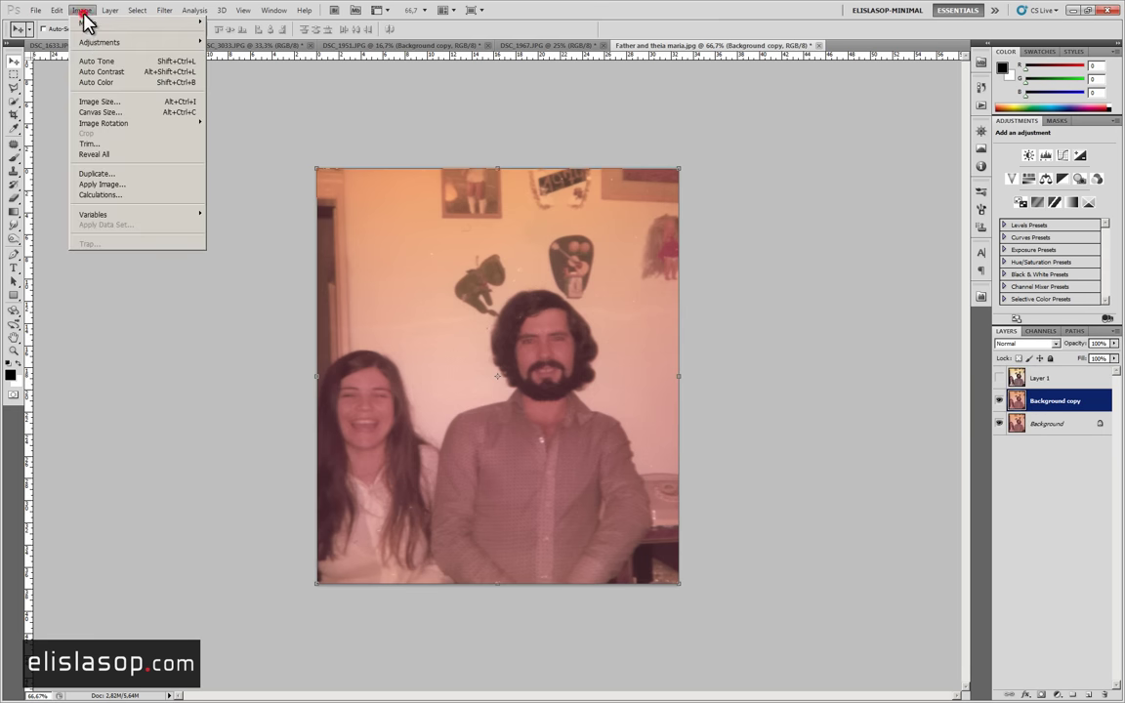
pyautogui.click(103, 72)
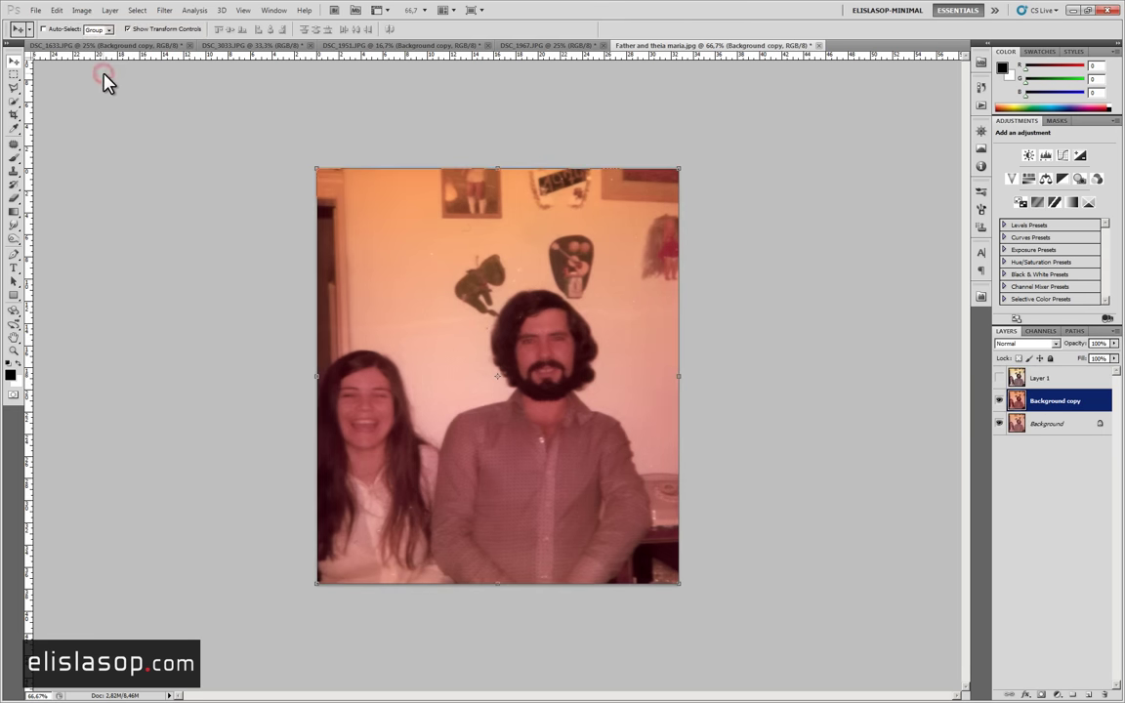
# Compare Background copy and Layer 1 against the original, then hide both and select Background.
pyautogui.click(1000, 401)
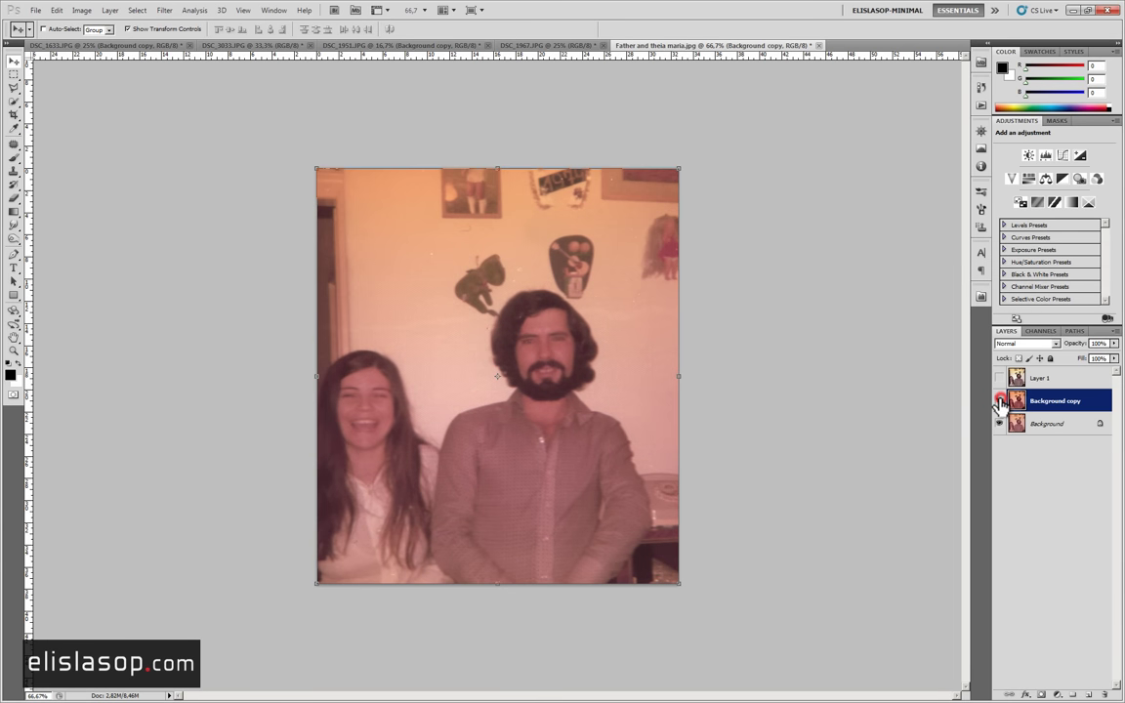
pyautogui.click(999, 400)
pyautogui.click(999, 401)
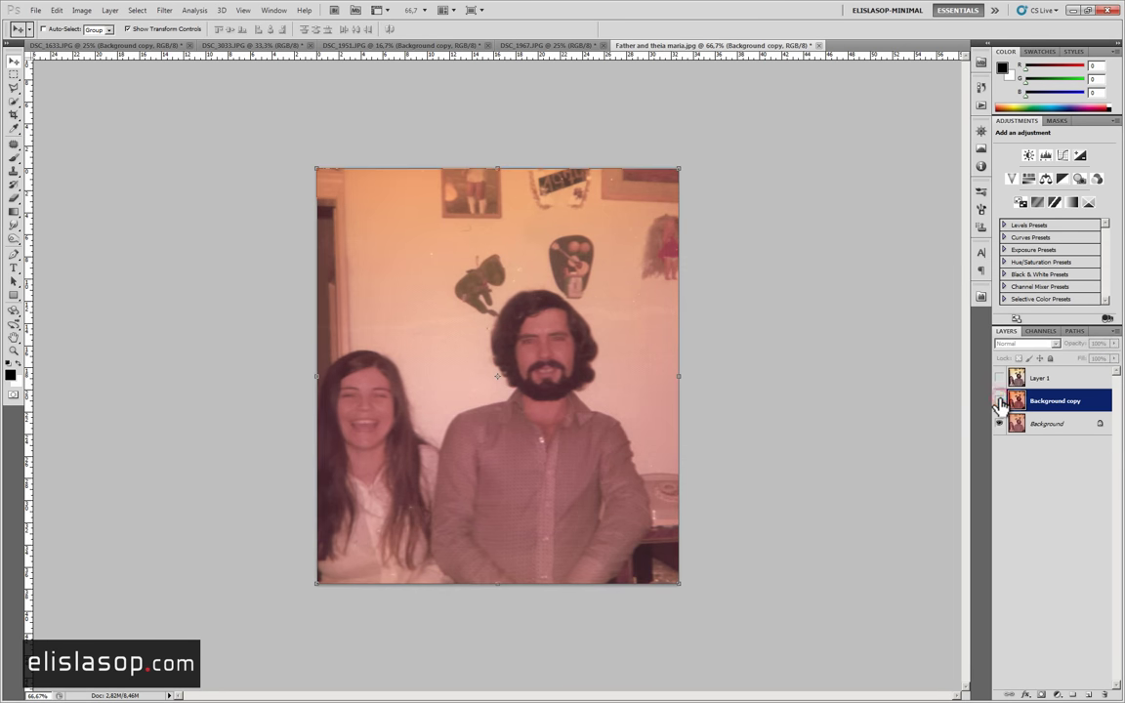
pyautogui.click(999, 400)
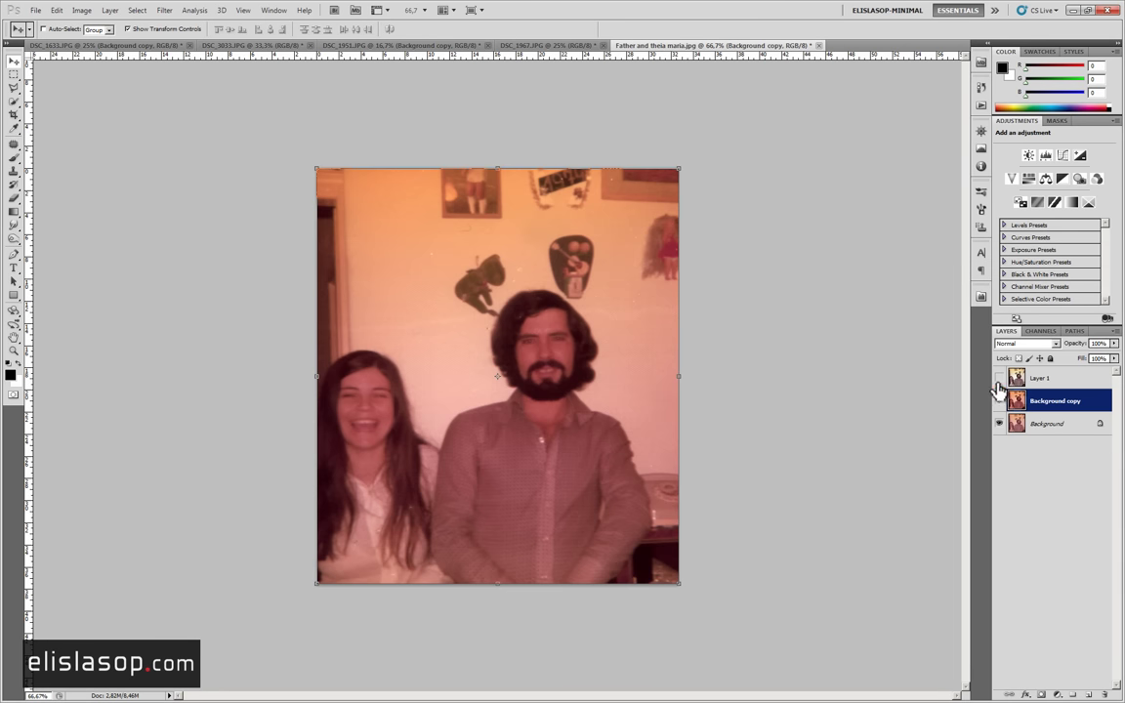
pyautogui.click(999, 379)
pyautogui.click(999, 379)
pyautogui.click(999, 379)
pyautogui.click(999, 379)
pyautogui.click(999, 379)
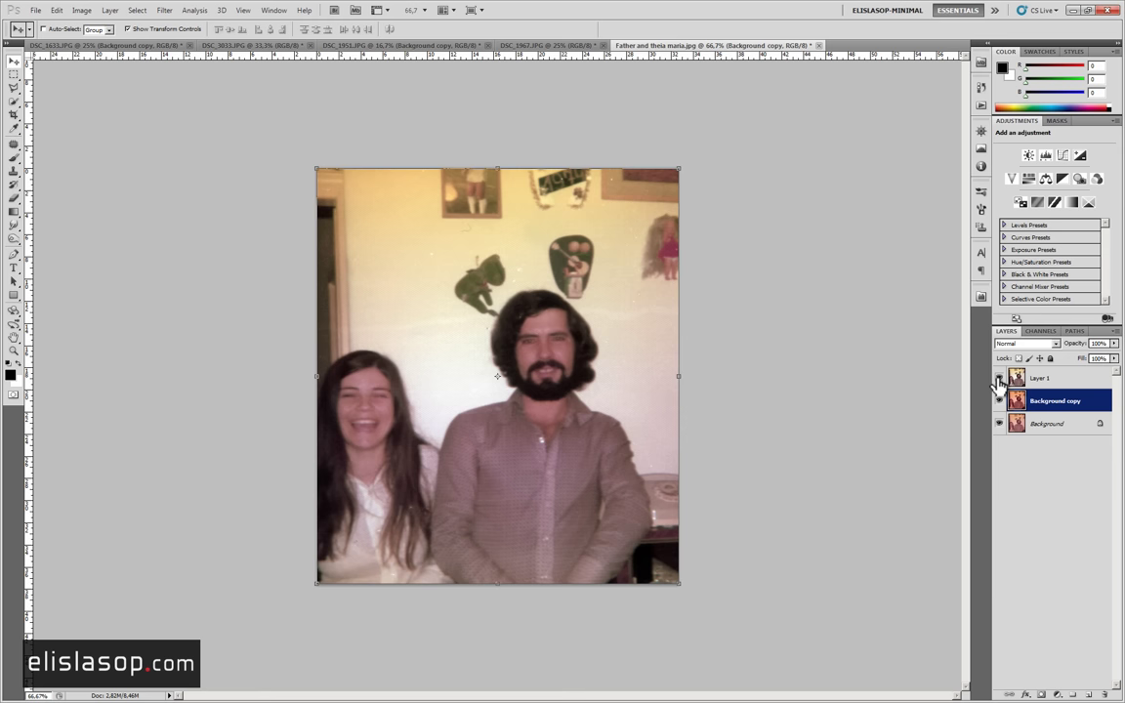
pyautogui.click(999, 379)
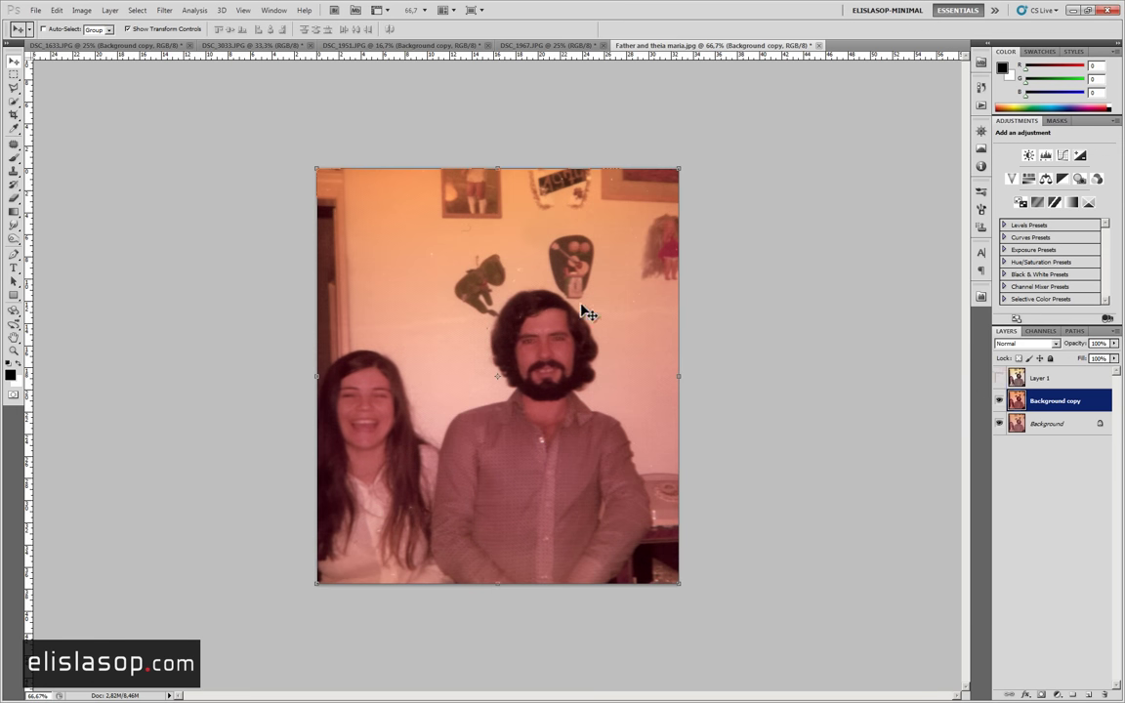
pyautogui.click(999, 401)
pyautogui.click(1035, 426)
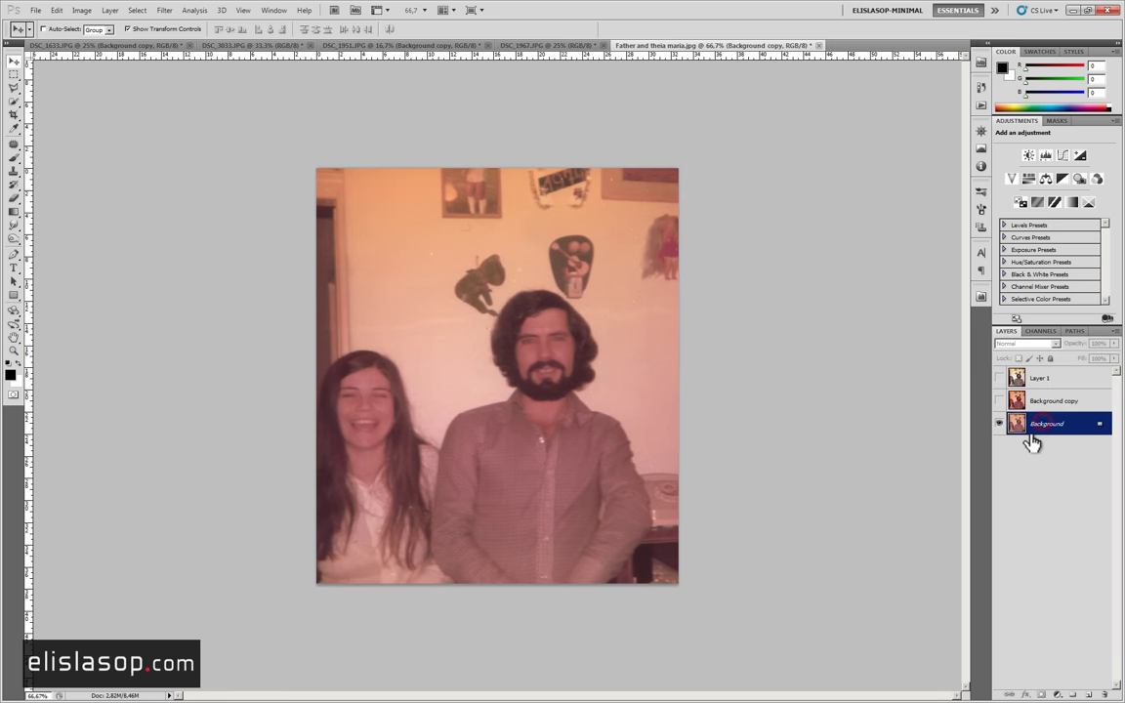
# Create Background copy 2 with Auto Color, hide it, and reselect the original Background.
pyautogui.hotkey('ctrl', 'j')
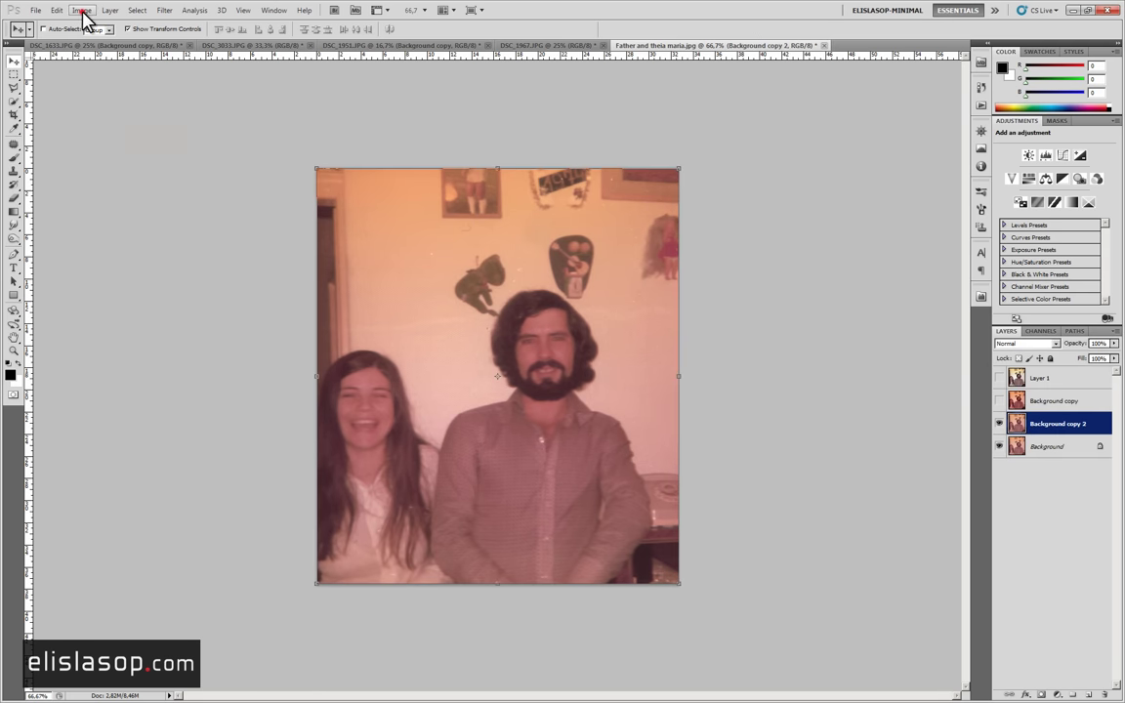
pyautogui.click(82, 11)
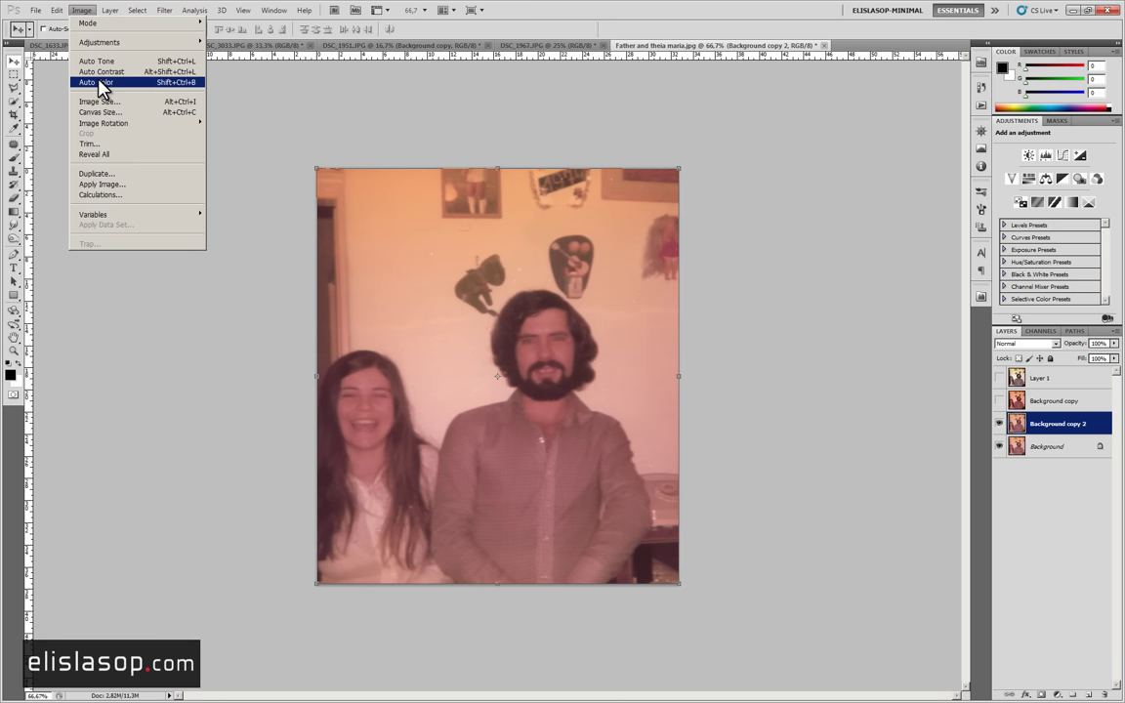
pyautogui.click(102, 85)
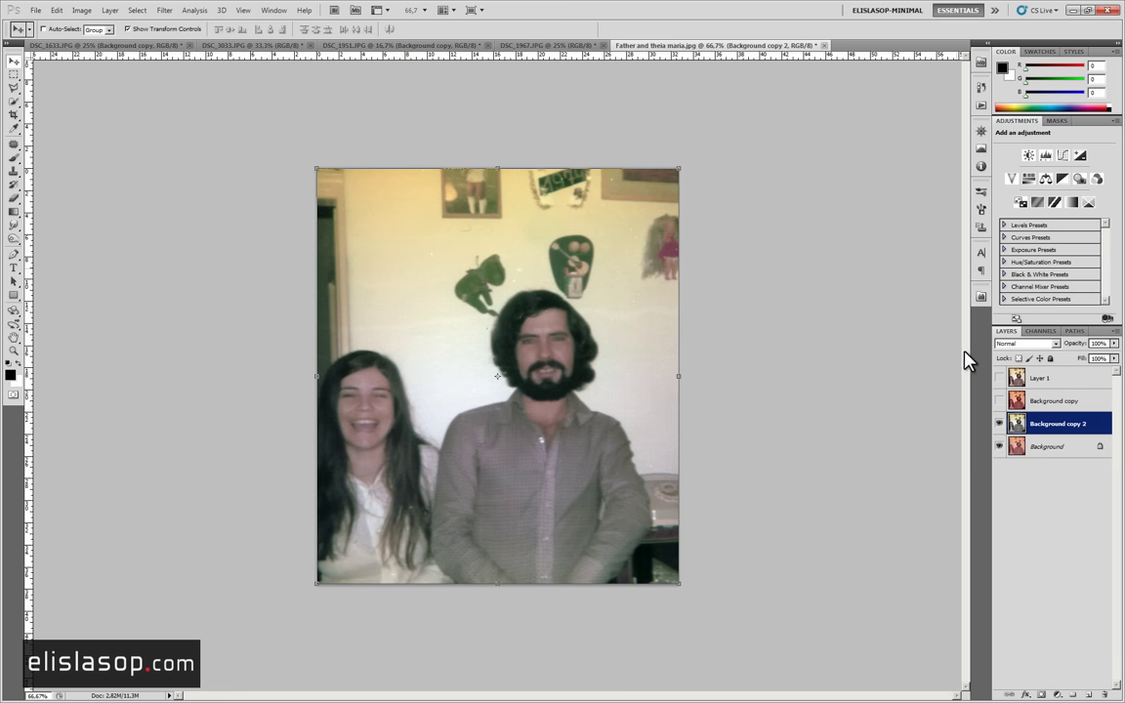
pyautogui.click(1000, 424)
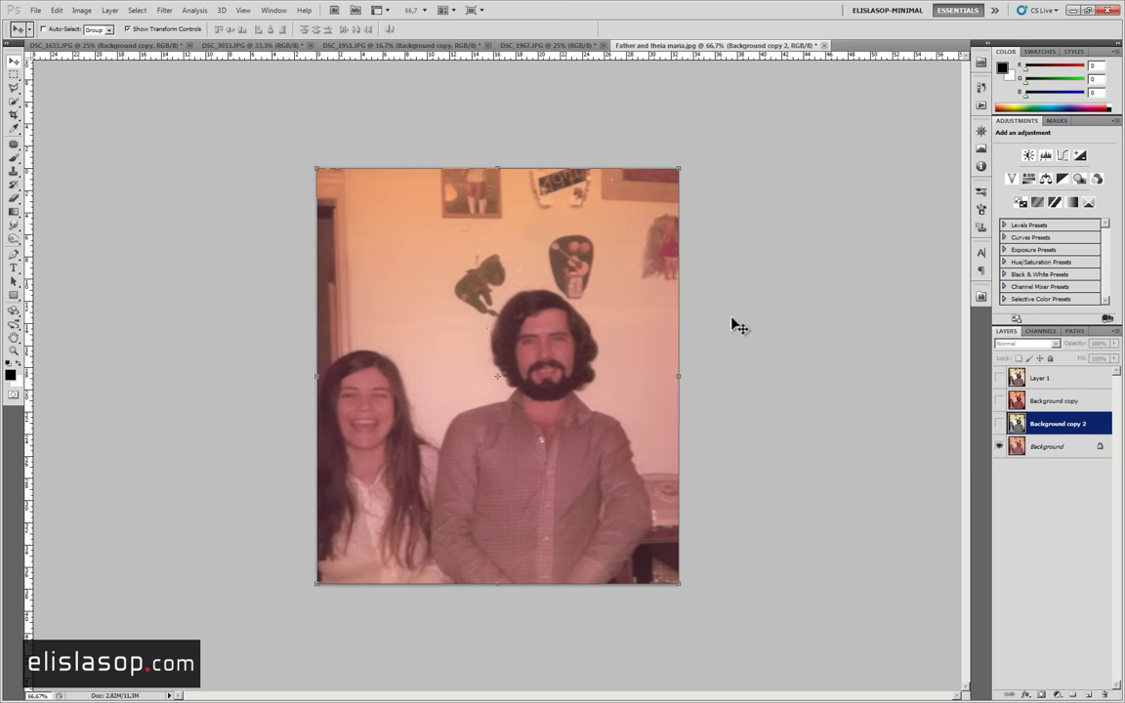
pyautogui.click(1045, 459)
# Duplicate Background as Background copy 3 and apply Auto Tone, Auto Contrast and Auto Color.
pyautogui.hotkey('ctrl', 'j')
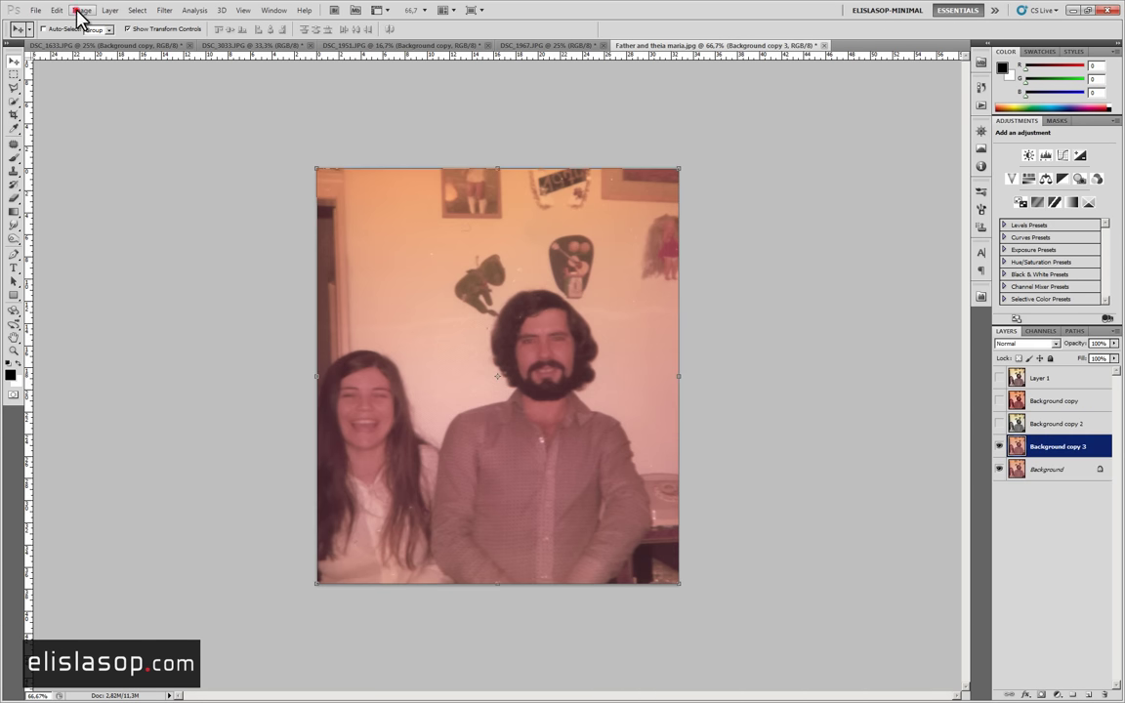
pyautogui.click(81, 10)
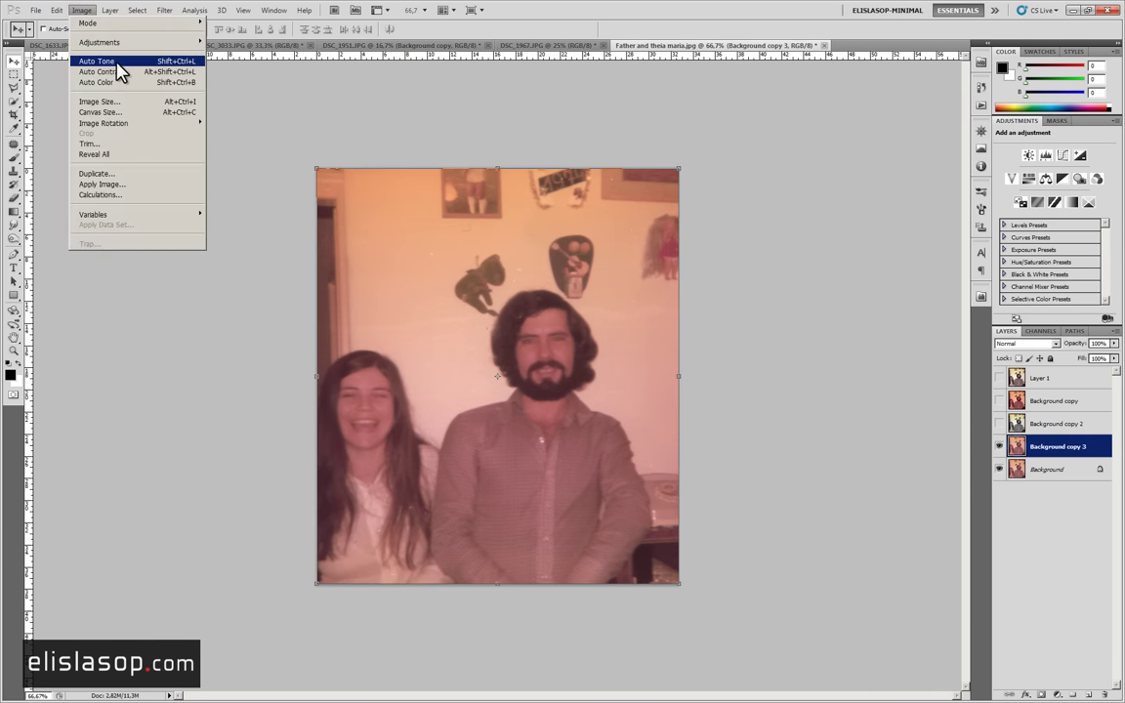
pyautogui.click(97, 60)
pyautogui.click(81, 10)
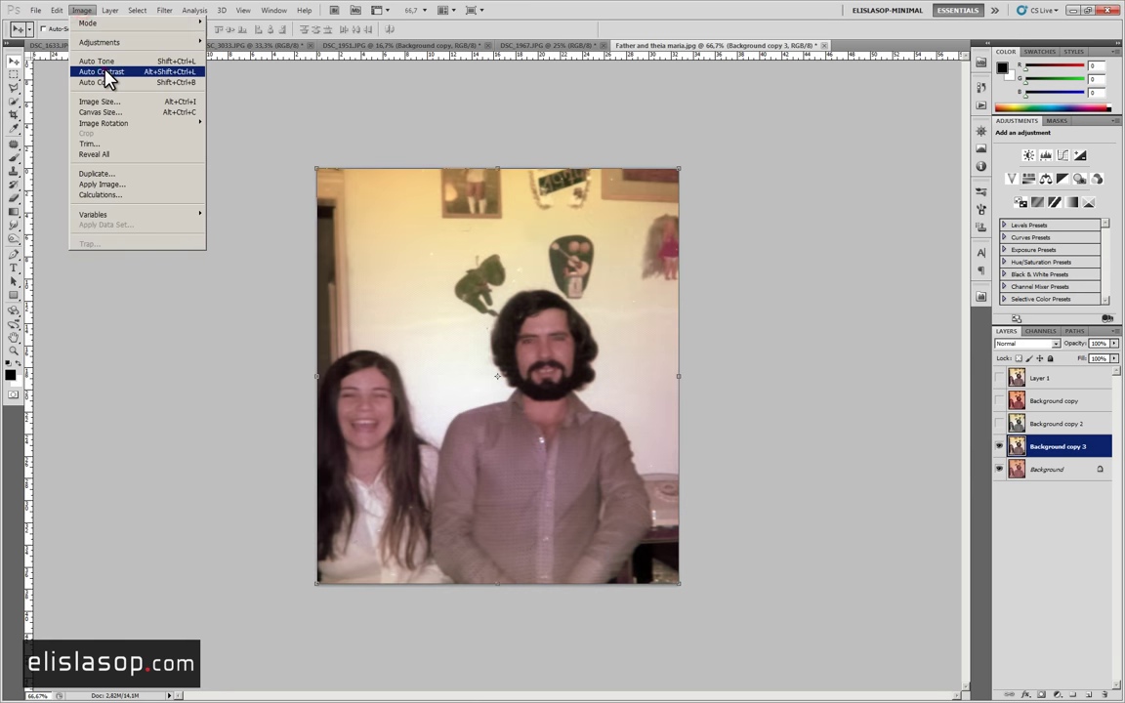
pyautogui.click(102, 72)
pyautogui.click(84, 12)
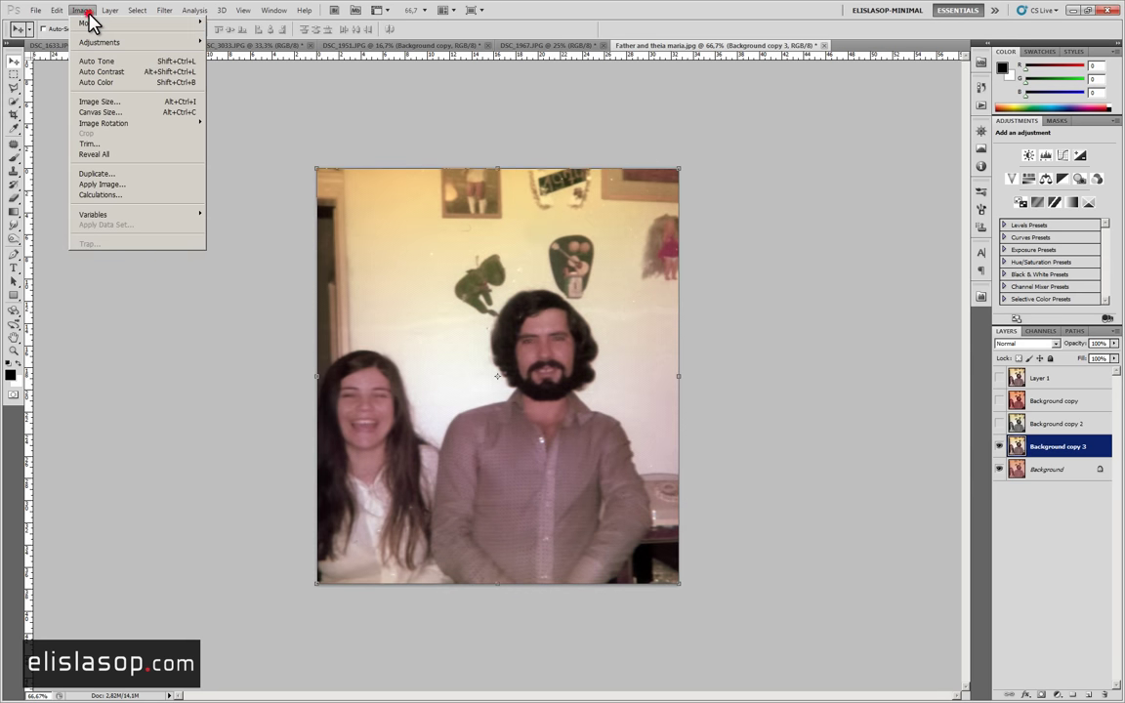
pyautogui.click(105, 83)
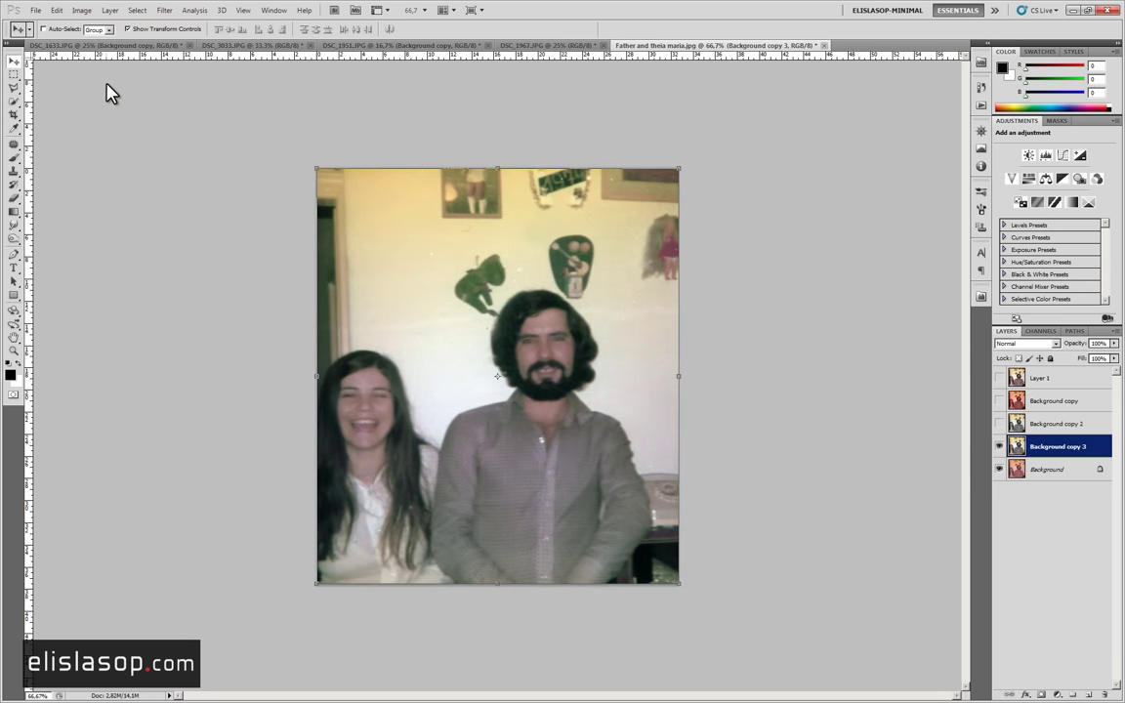
# Toggle Background copy 3 repeatedly to compare with the original, leaving it visible.
pyautogui.click(998, 446)
pyautogui.click(998, 446)
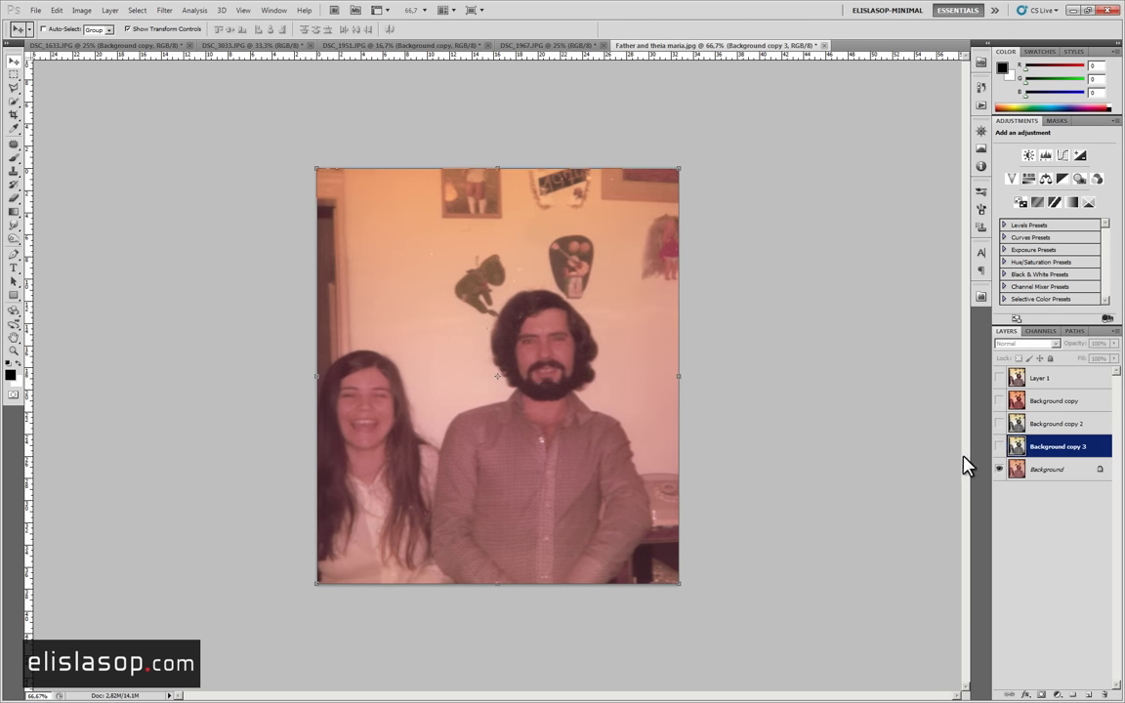
pyautogui.click(998, 446)
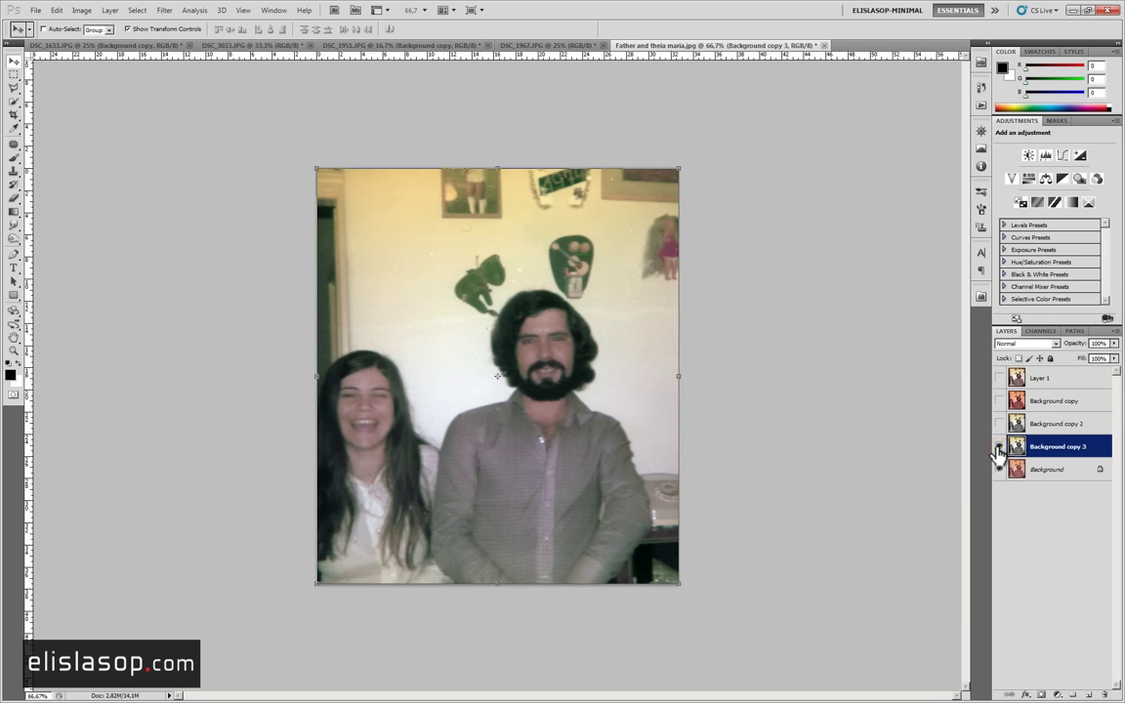
pyautogui.click(999, 447)
pyautogui.click(998, 447)
pyautogui.click(998, 446)
pyautogui.click(998, 446)
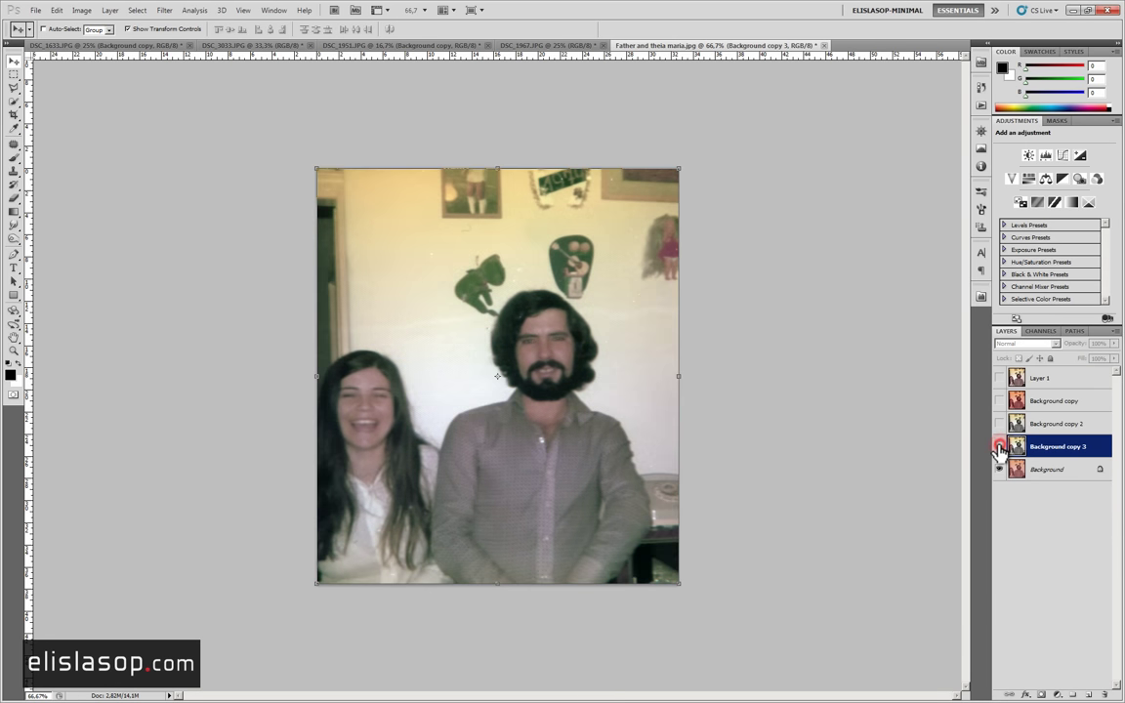
pyautogui.click(999, 447)
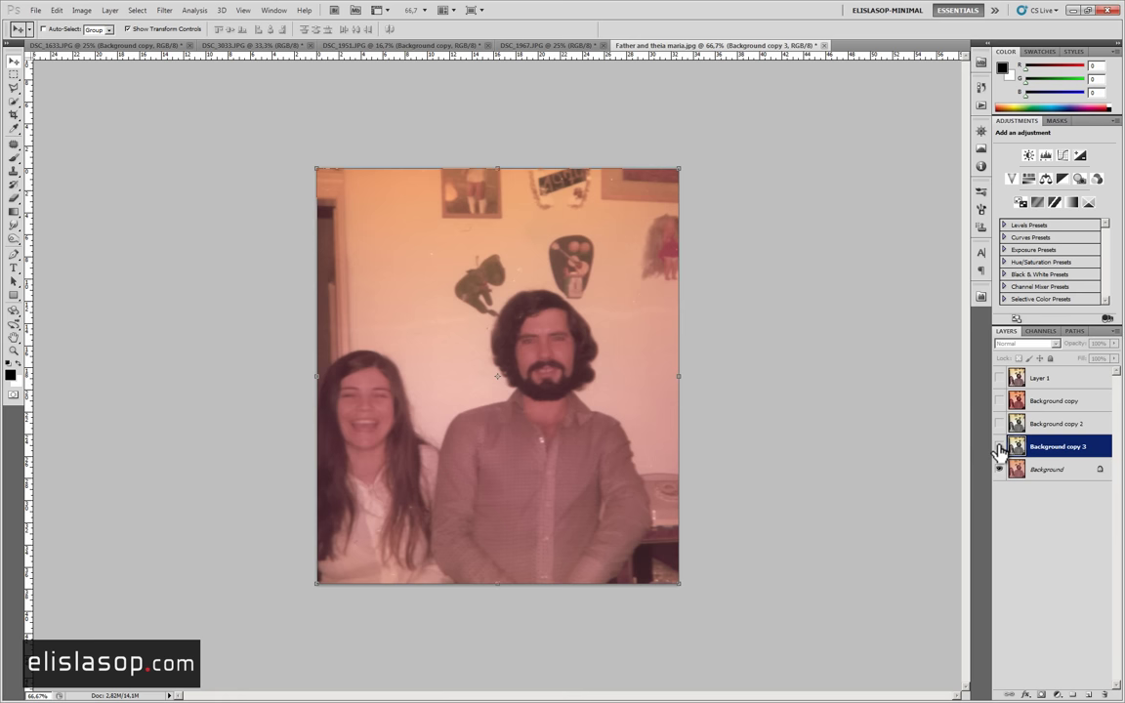
pyautogui.click(999, 447)
pyautogui.click(999, 447)
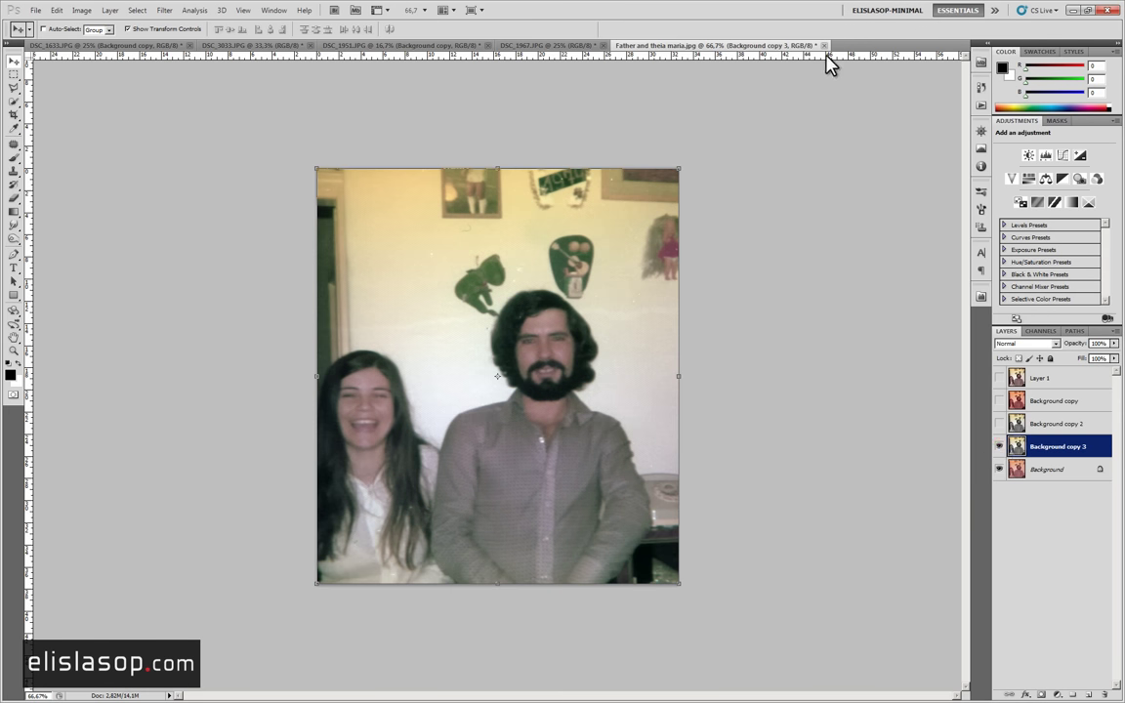
# Close the family portrait and all remaining photos, declining to save each one.
pyautogui.click(825, 46)
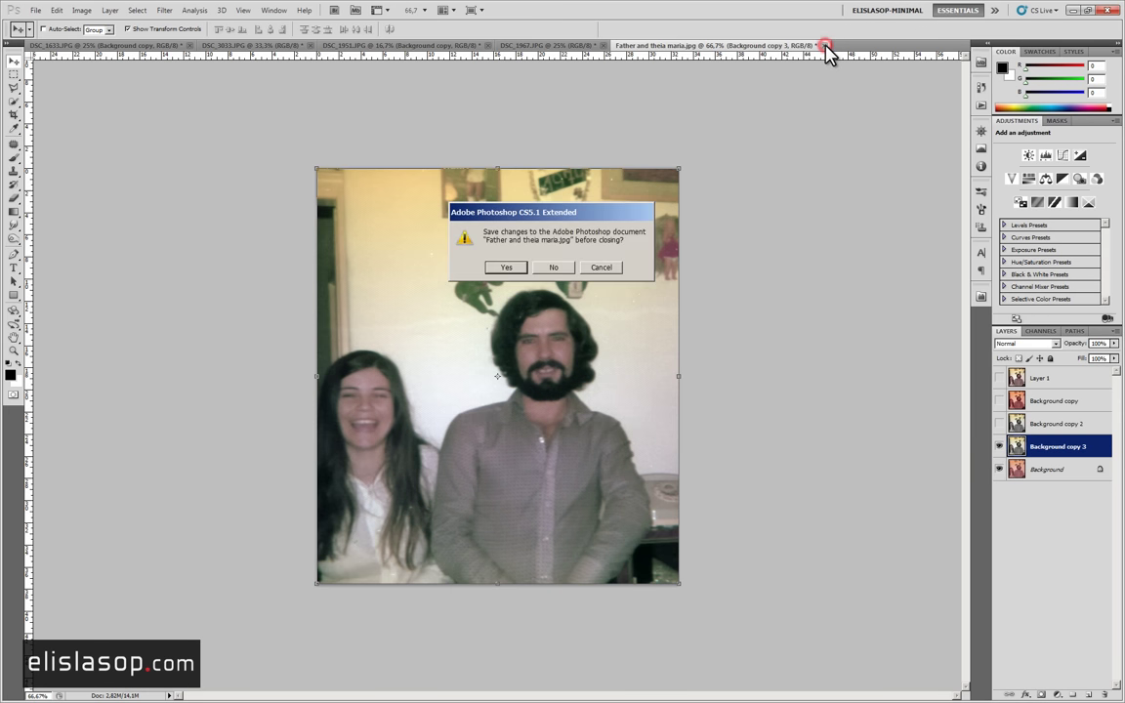
pyautogui.click(601, 270)
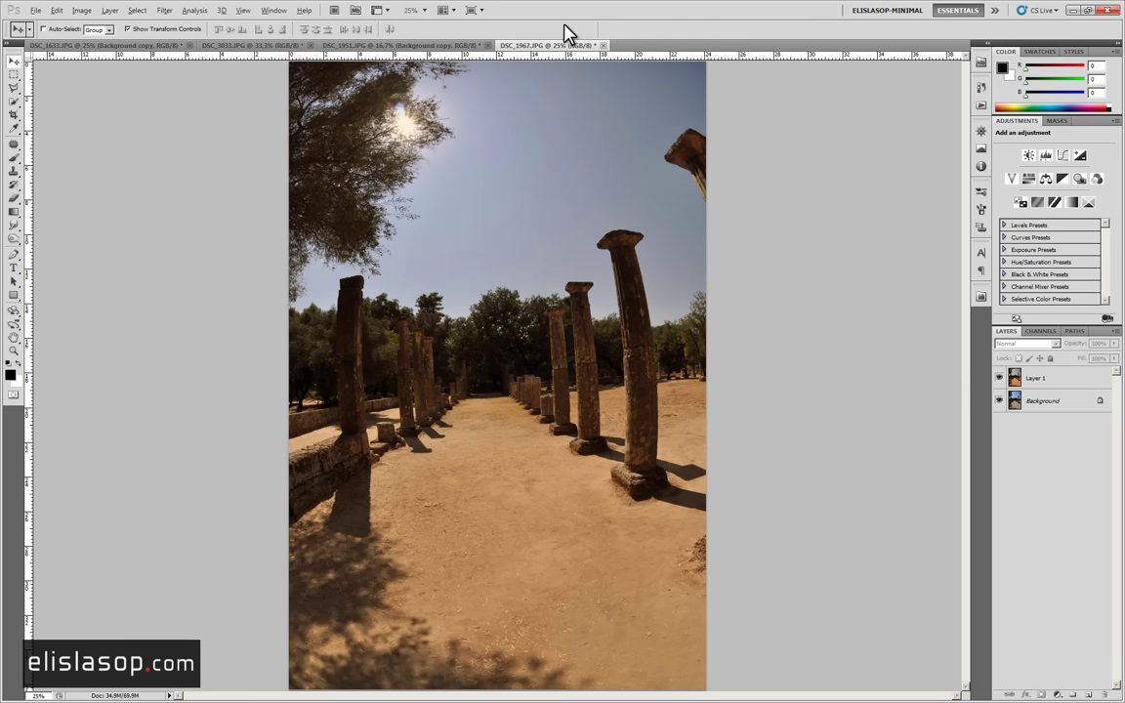
pyautogui.hotkey('ctrl', 'w')
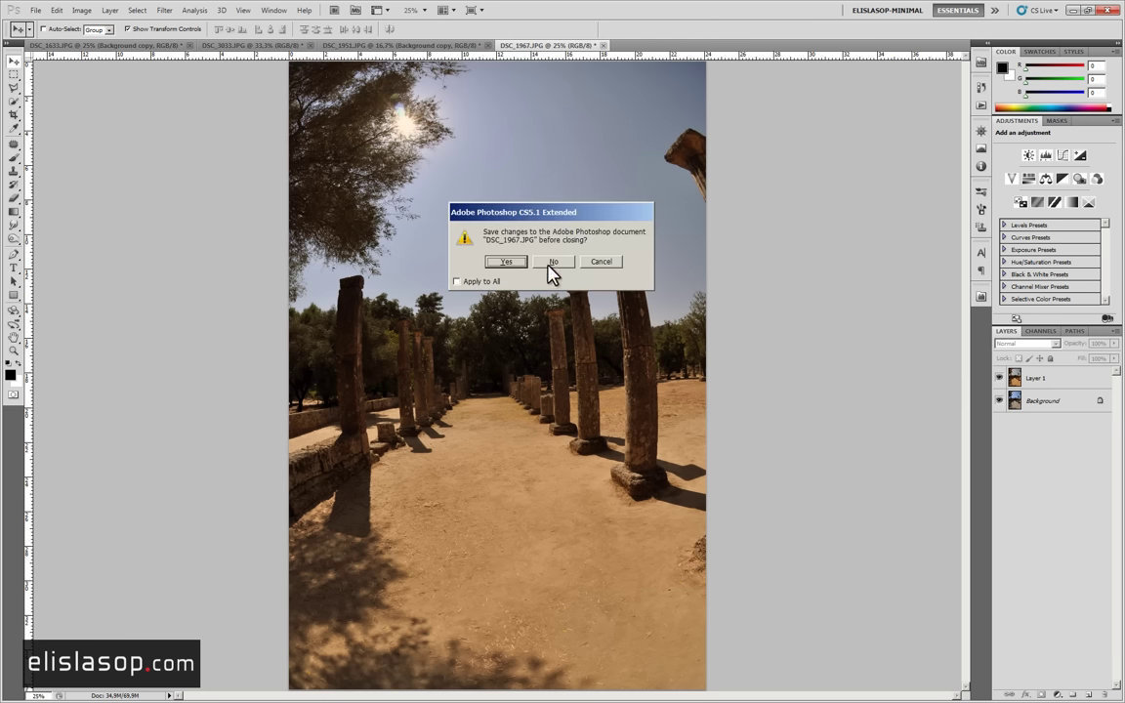
pyautogui.click(551, 264)
pyautogui.click(551, 262)
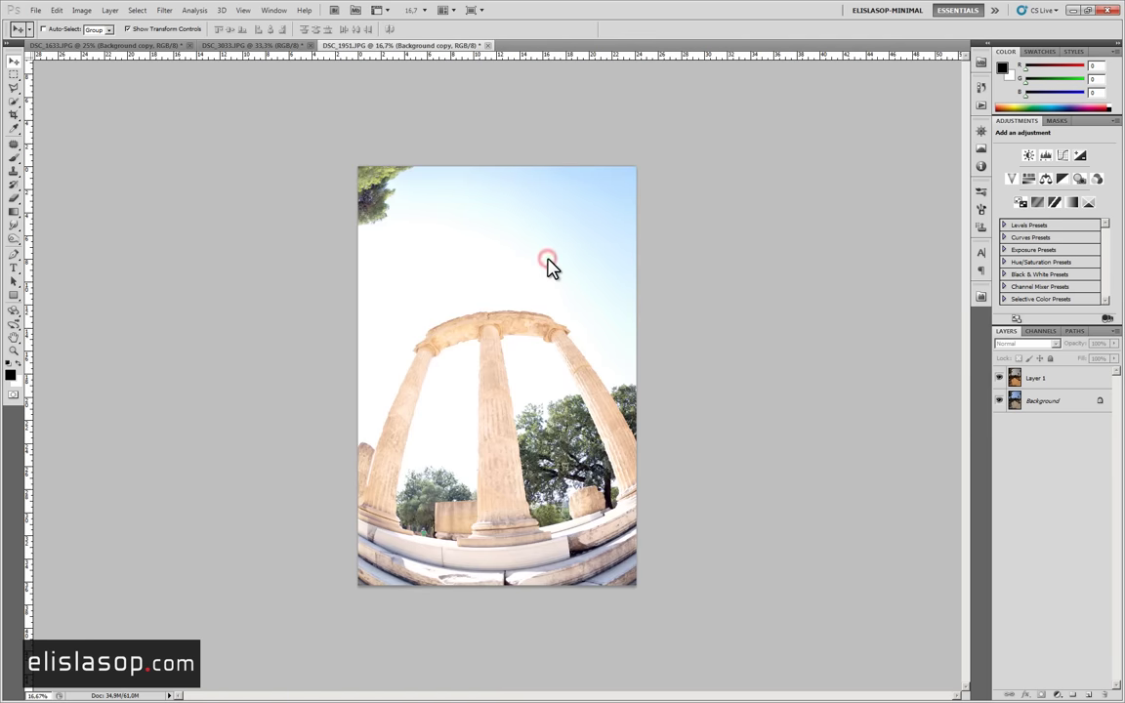
pyautogui.click(549, 261)
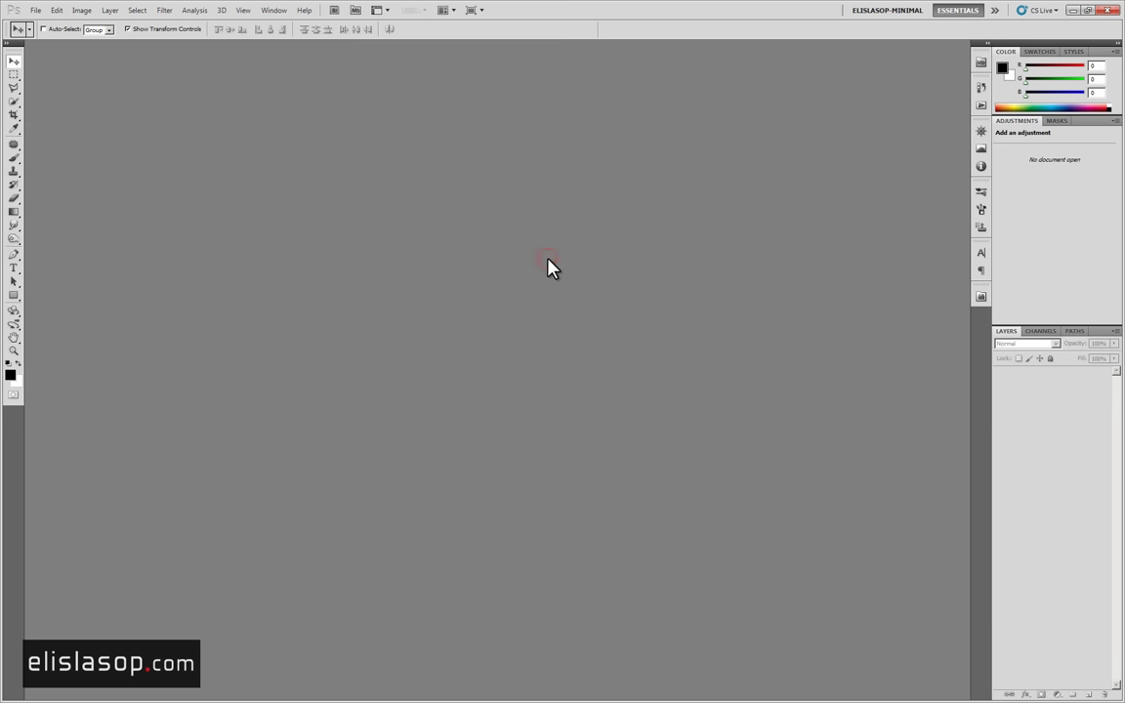
pyautogui.click(583, 207)
# Open DSC_0384.JPG from the tips of the month folder via Mini Bridge, then hide Mini Bridge.
pyautogui.click(981, 62)
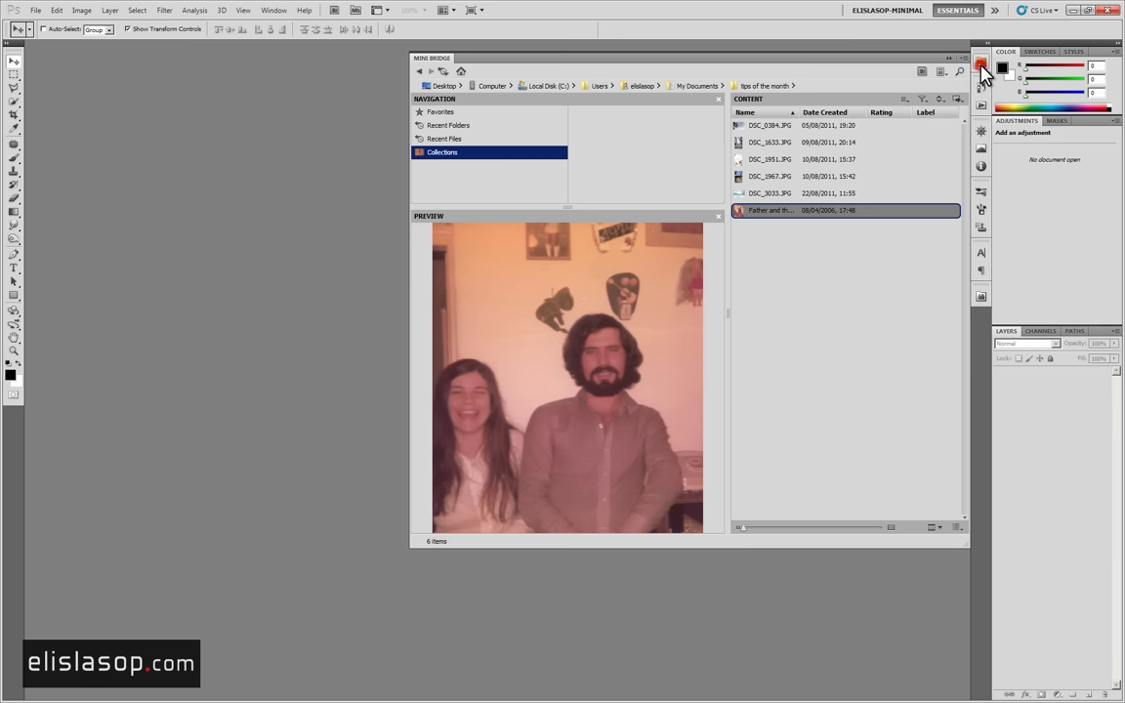
pyautogui.click(756, 127)
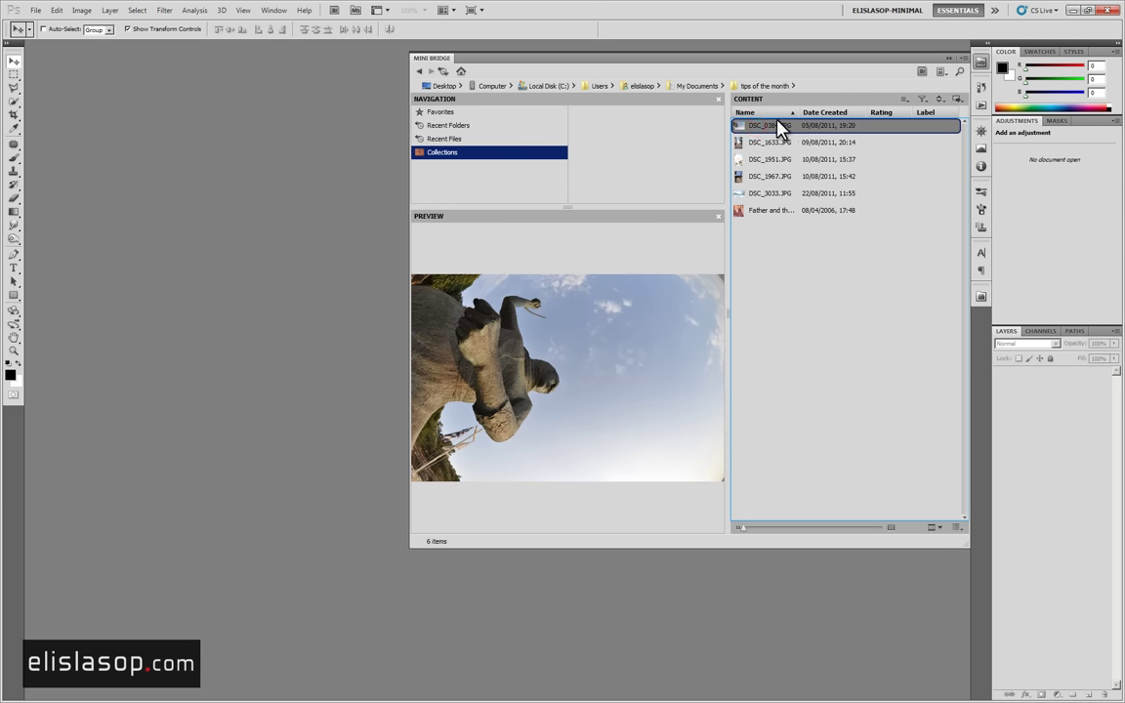
pyautogui.doubleClick(767, 127)
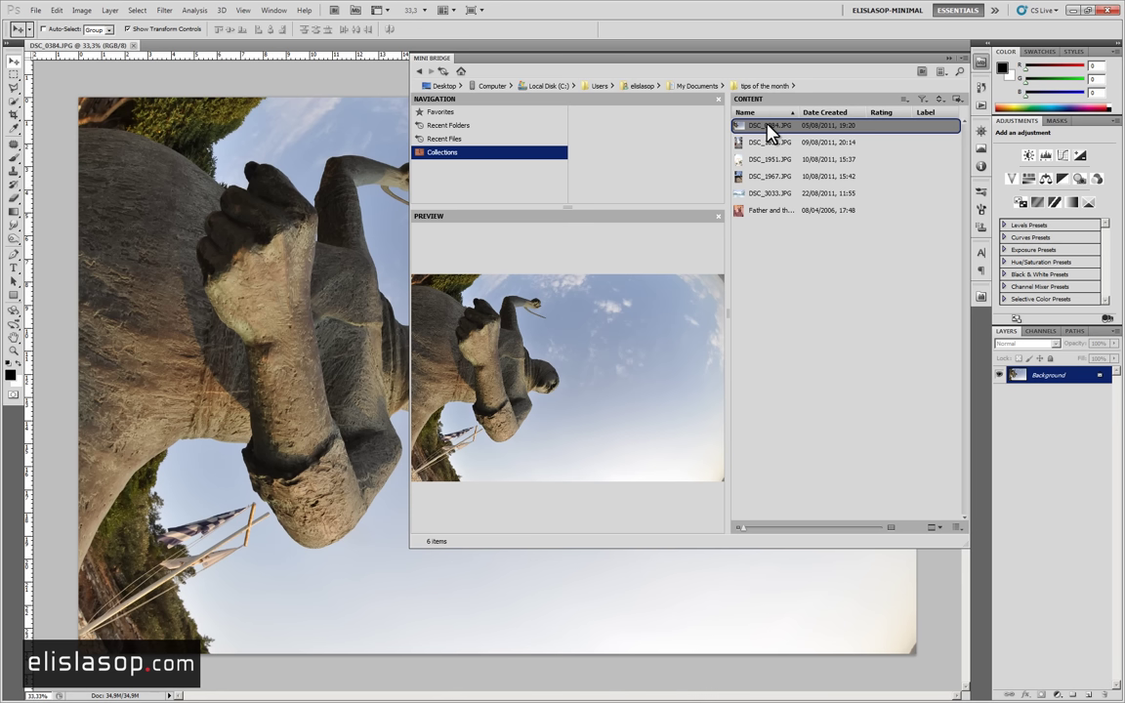
pyautogui.click(981, 62)
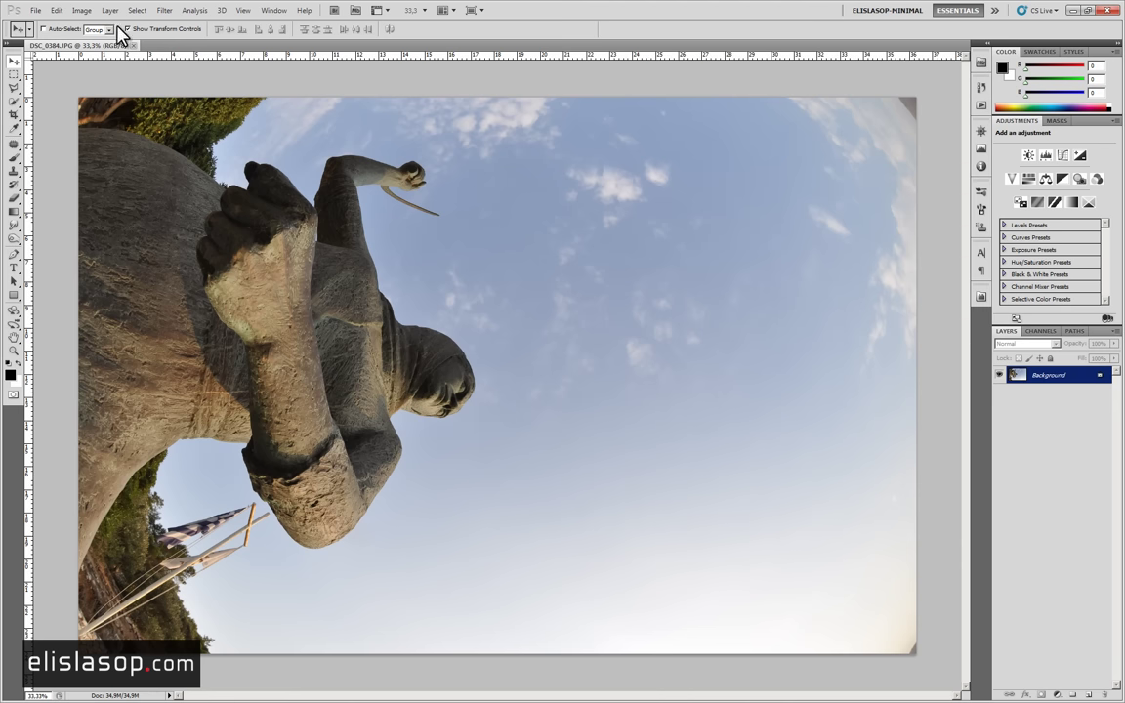
# Rotate DSC_0384.JPG 90° counter-clockwise so the statue stands upright, then fit it on screen.
pyautogui.click(84, 12)
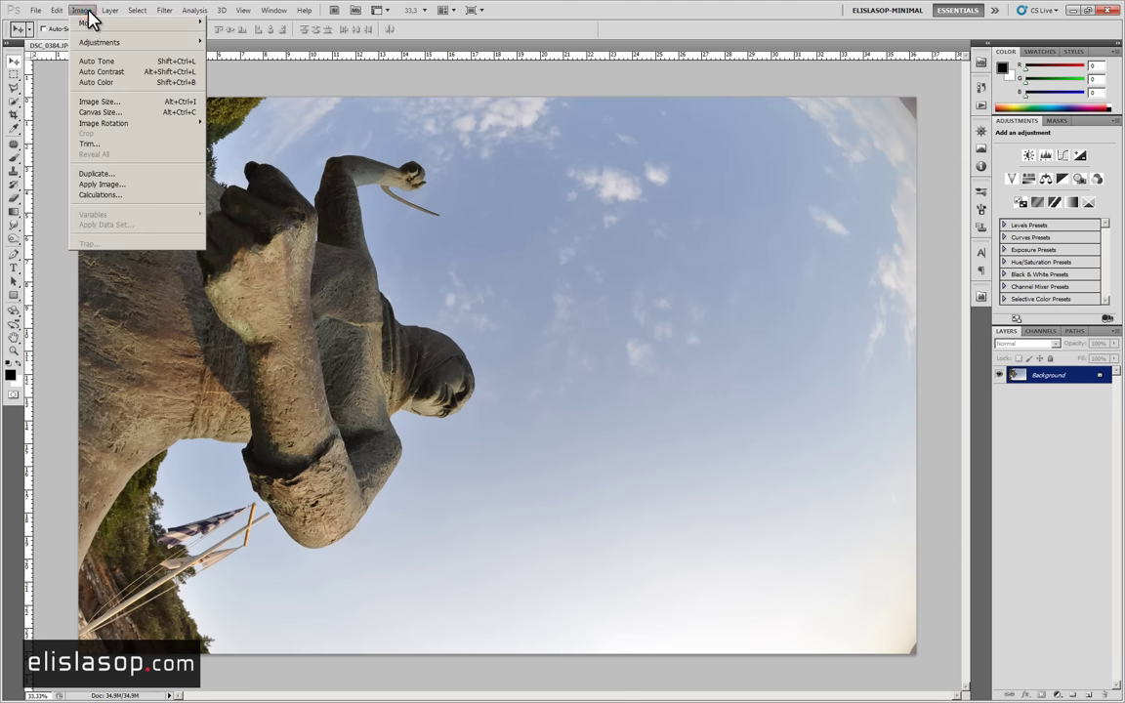
pyautogui.moveTo(104, 124)
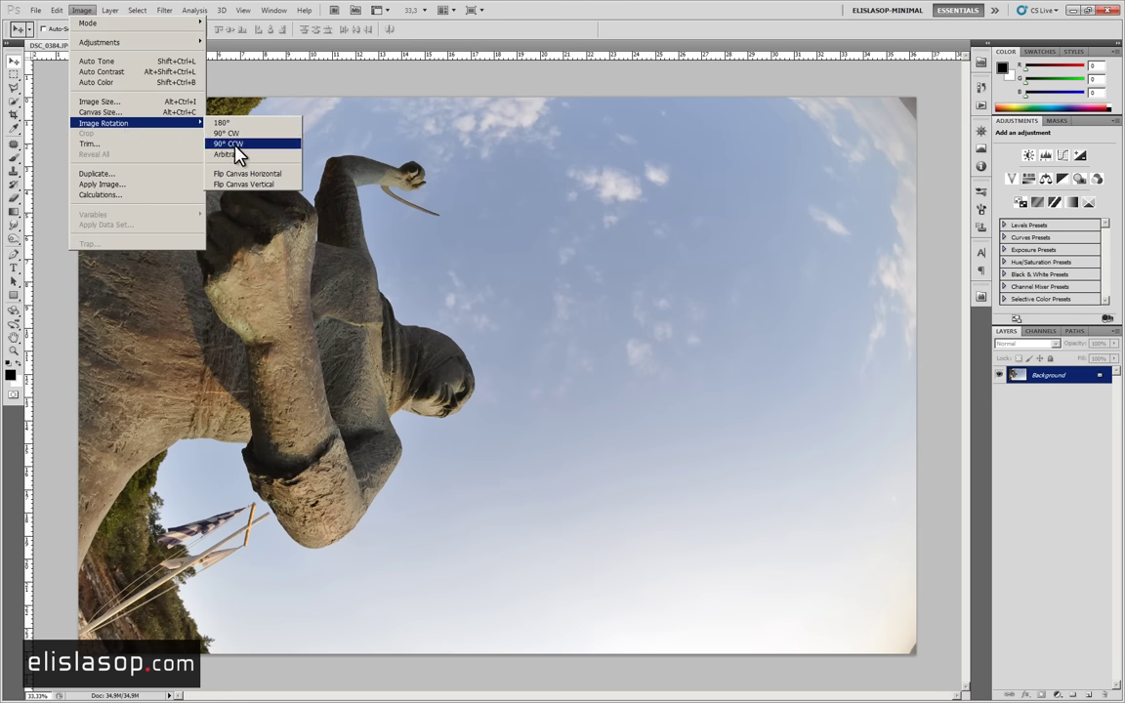
pyautogui.click(238, 155)
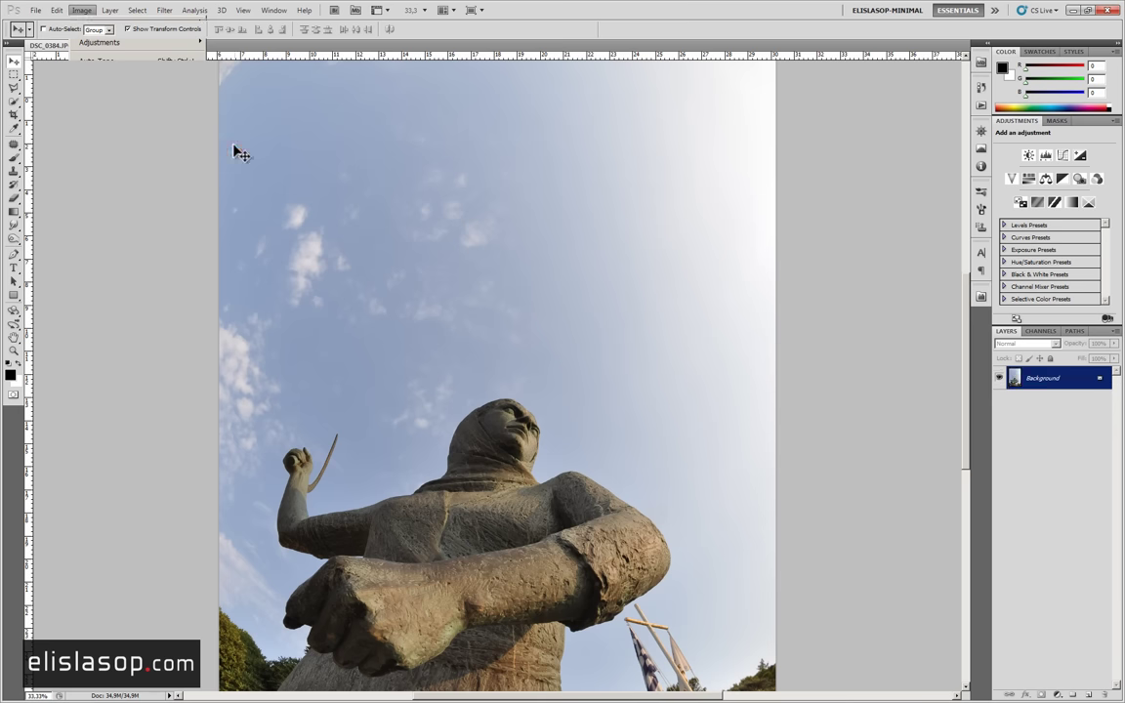
pyautogui.scroll(-1, 566, 403)
pyautogui.scroll(-1, 569, 404)
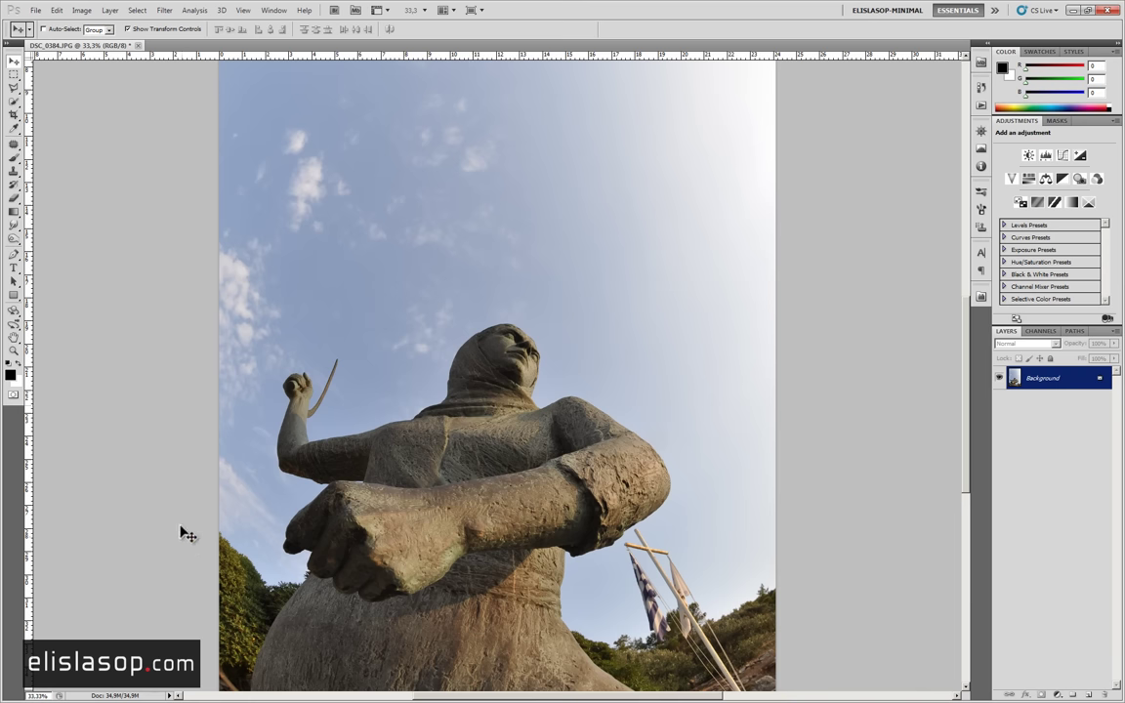
pyautogui.click(12, 349)
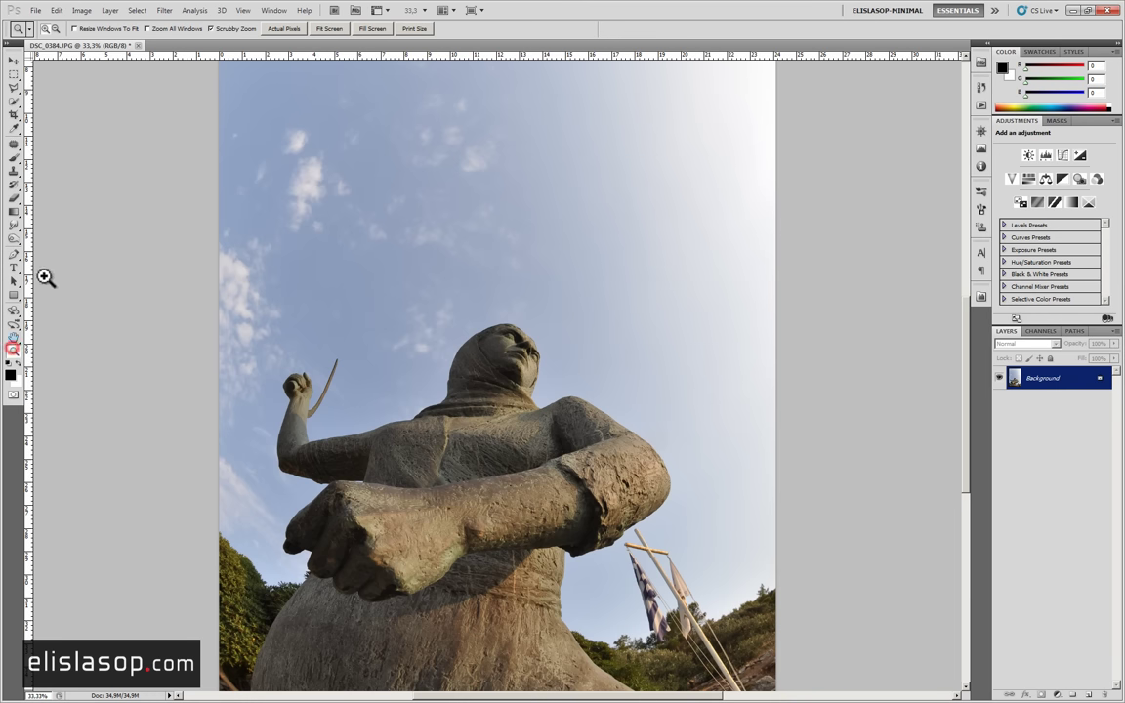
pyautogui.click(328, 31)
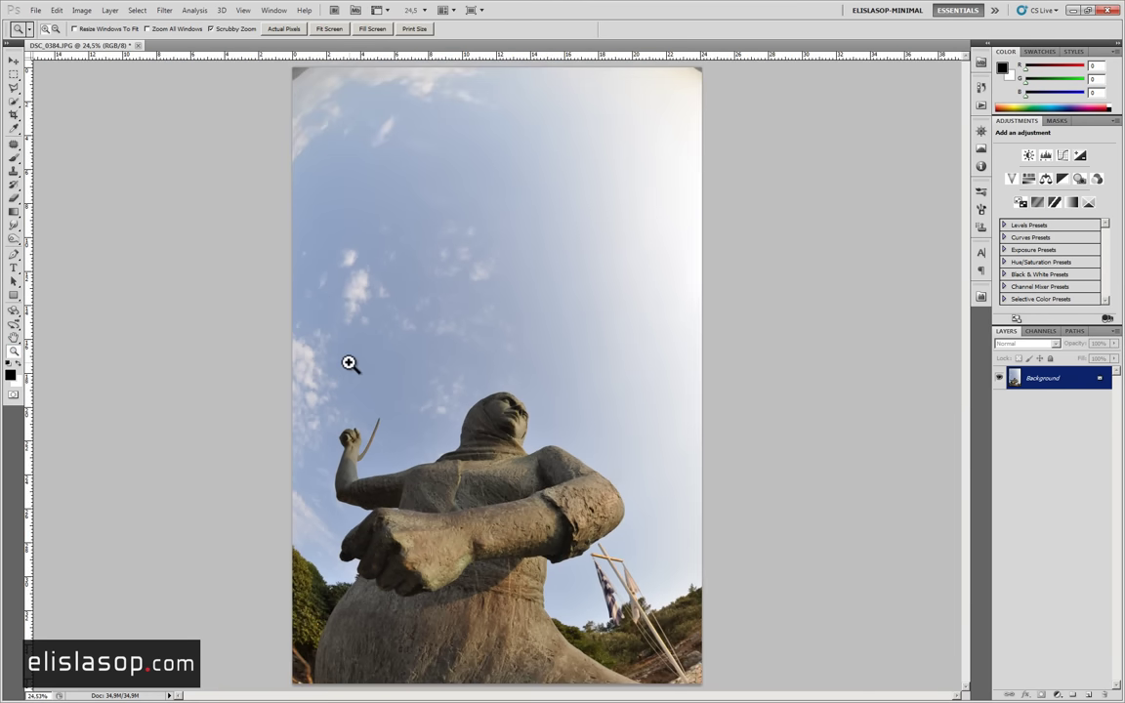
# Crop DSC_0384.JPG to a box that leaves out the top strip of sky.
pyautogui.click(14, 115)
pyautogui.moveTo(293, 177)
pyautogui.mouseDown()
pyautogui.moveTo(704, 660)
pyautogui.moveTo(704, 683)
pyautogui.mouseUp()
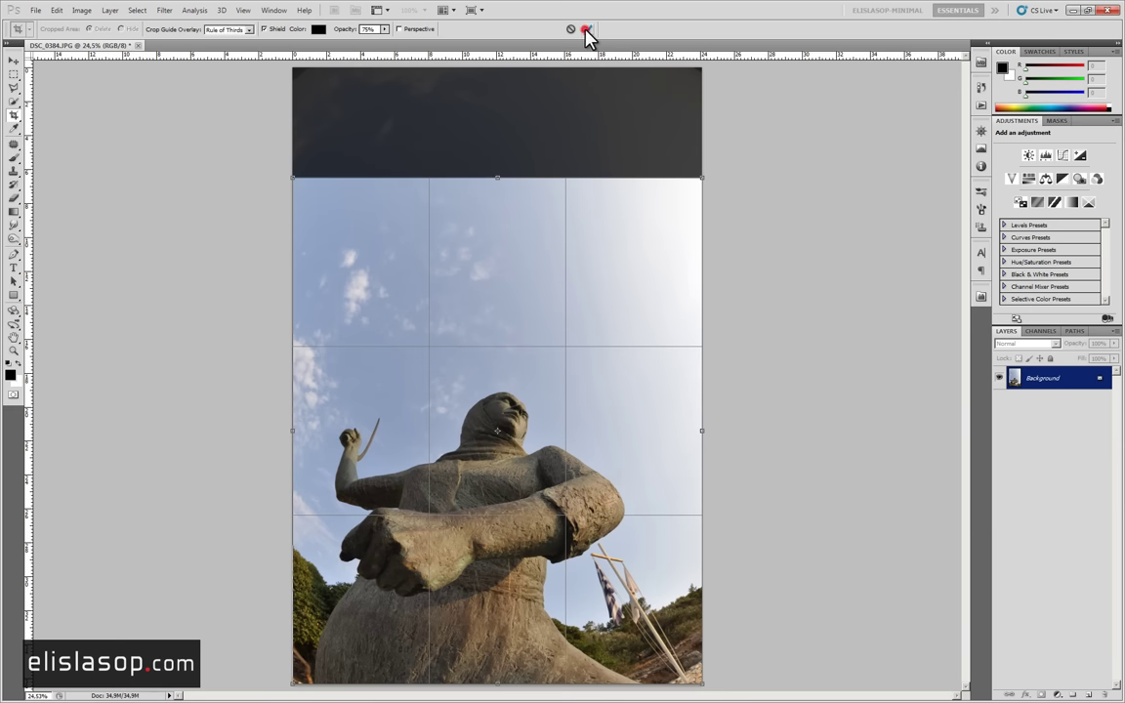
pyautogui.click(587, 30)
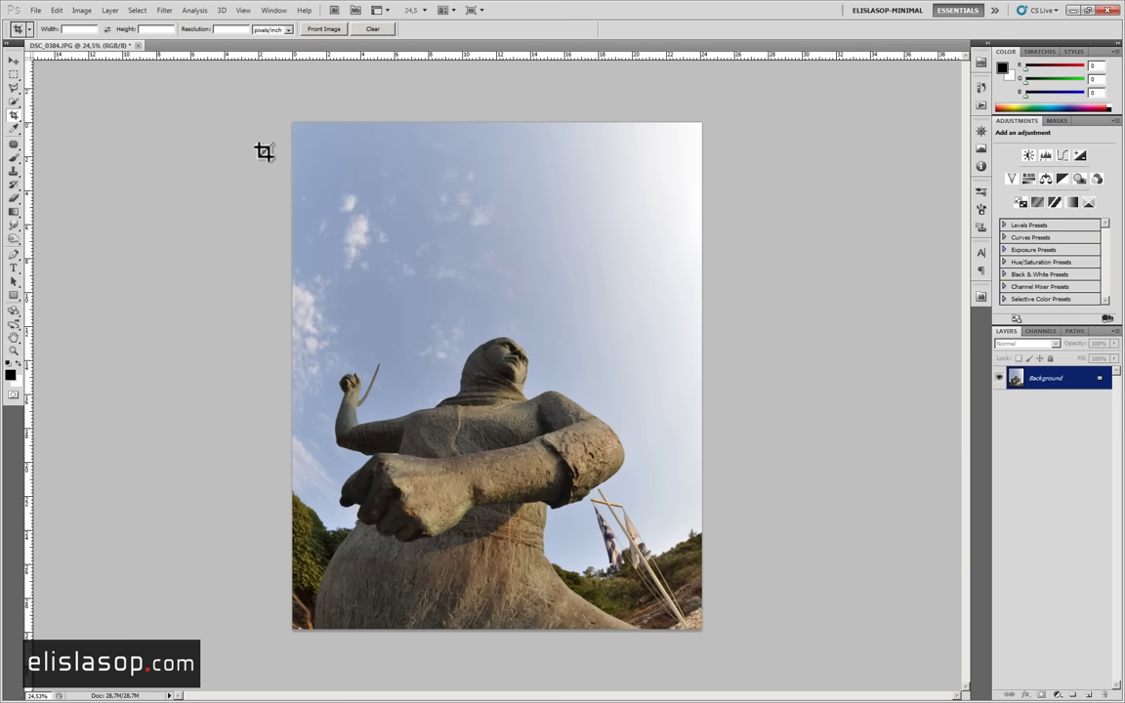
# Apply Image > Auto Tone and then Image > Auto Color to the statue photo.
pyautogui.click(90, 10)
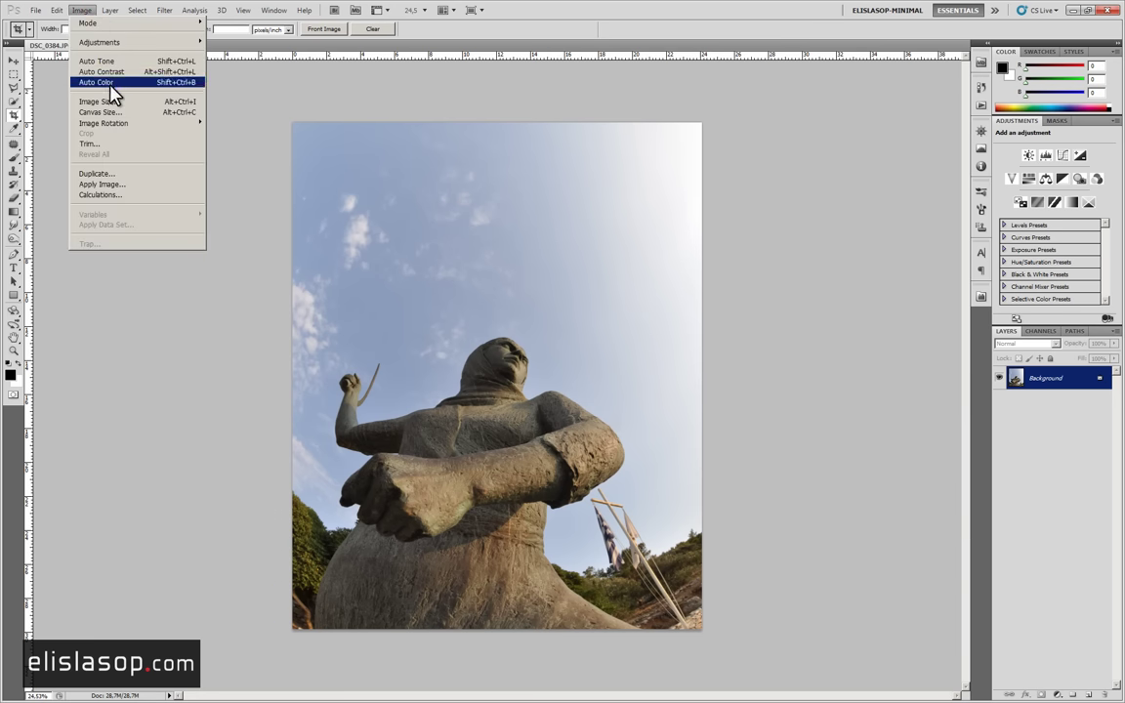
pyautogui.click(111, 63)
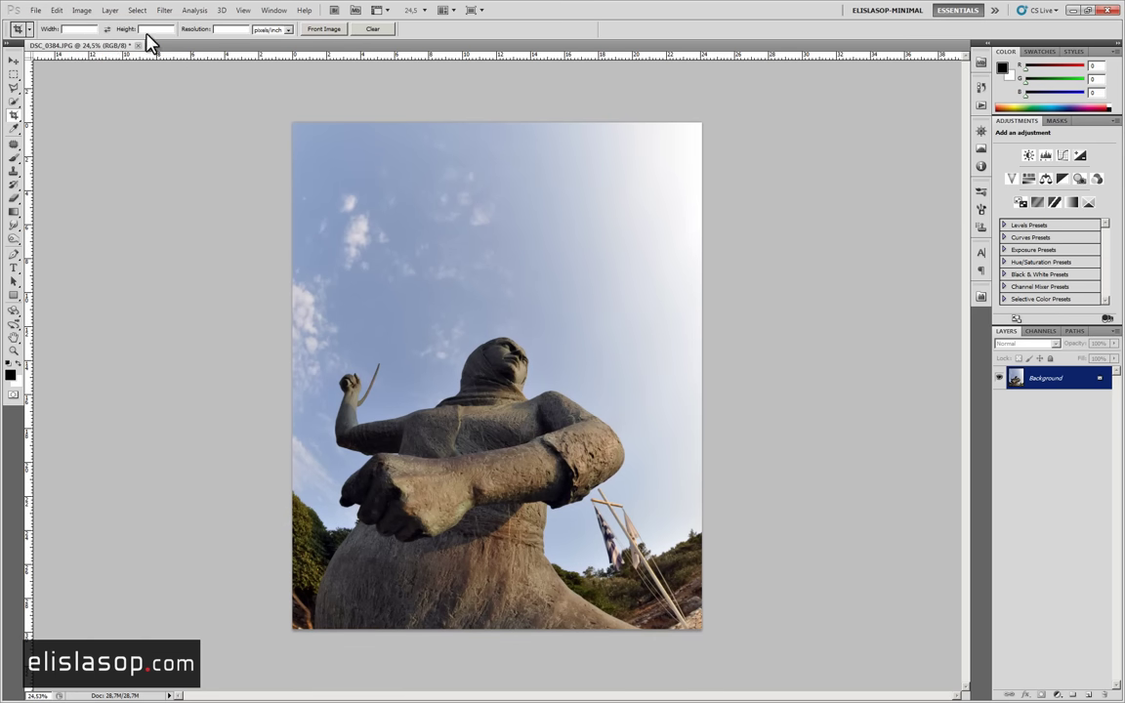
pyautogui.click(88, 11)
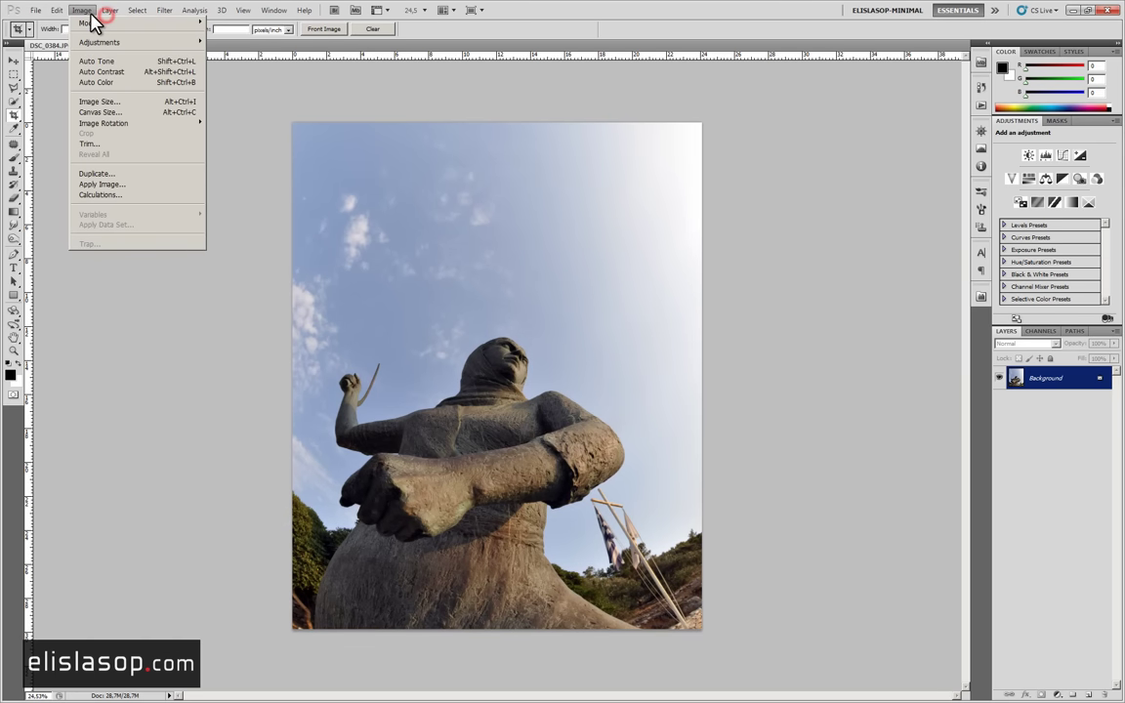
pyautogui.click(115, 84)
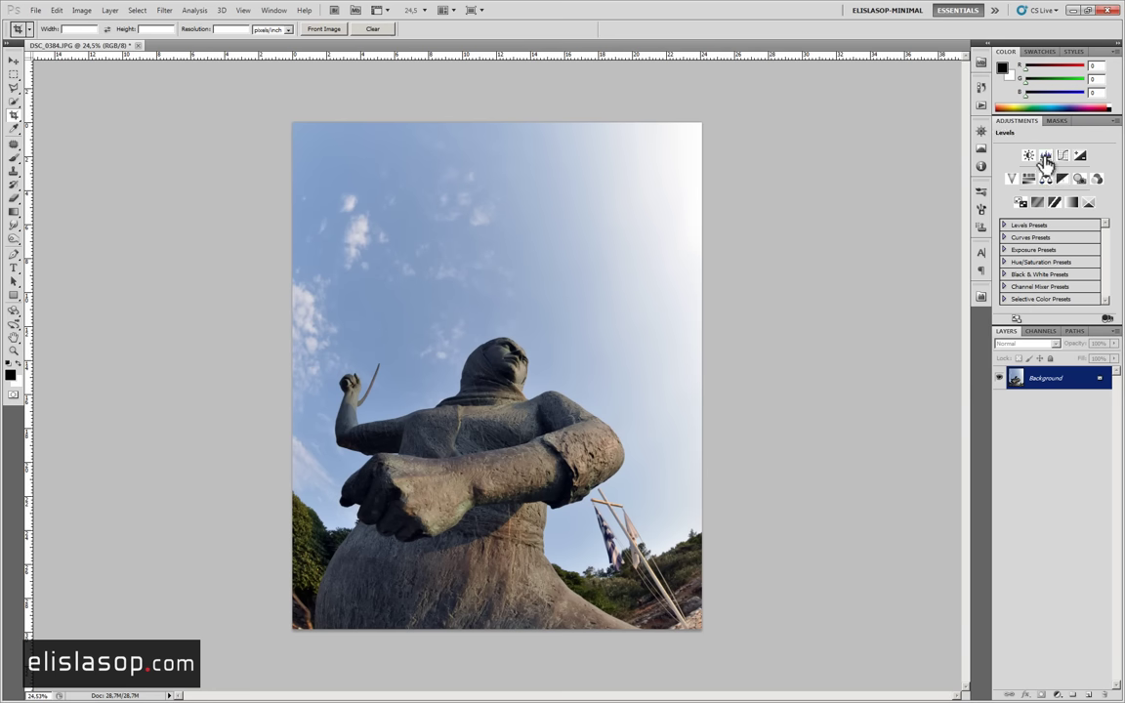
# Apply Unsharp Mask with Amount 50%, Radius 10 pixels and Threshold 0 levels.
pyautogui.click(164, 11)
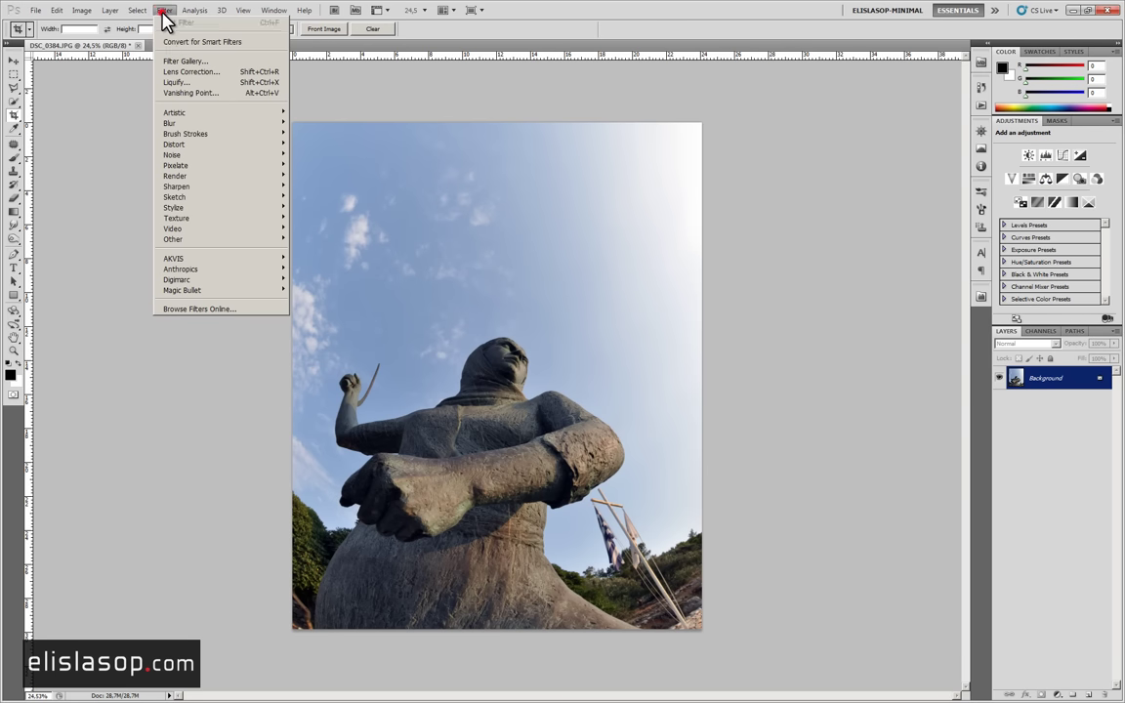
pyautogui.moveTo(177, 187)
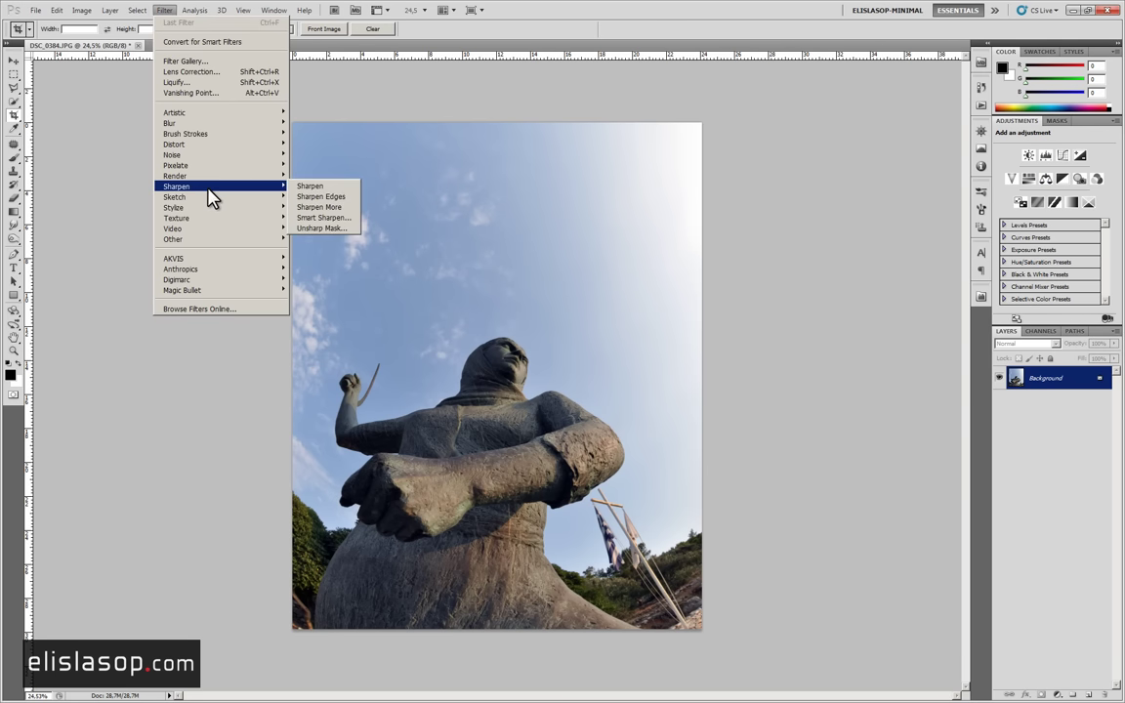
pyautogui.click(324, 228)
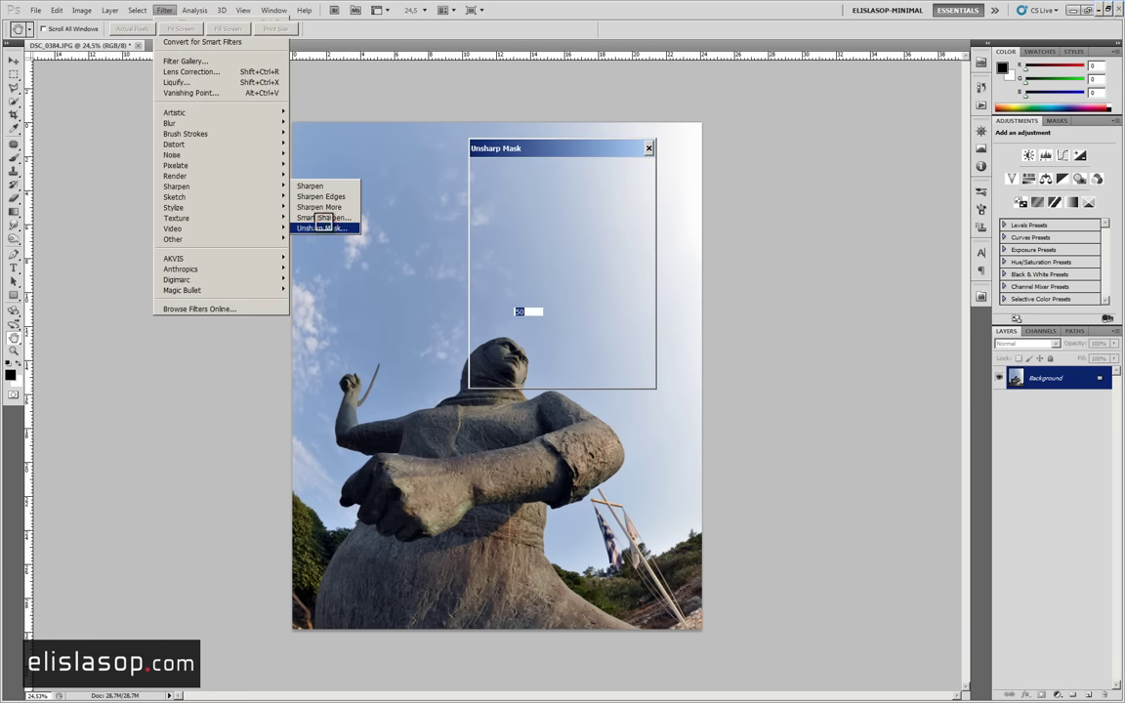
pyautogui.moveTo(535, 148)
pyautogui.mouseDown()
pyautogui.moveTo(715, 142)
pyautogui.moveTo(683, 243)
pyautogui.mouseUp()
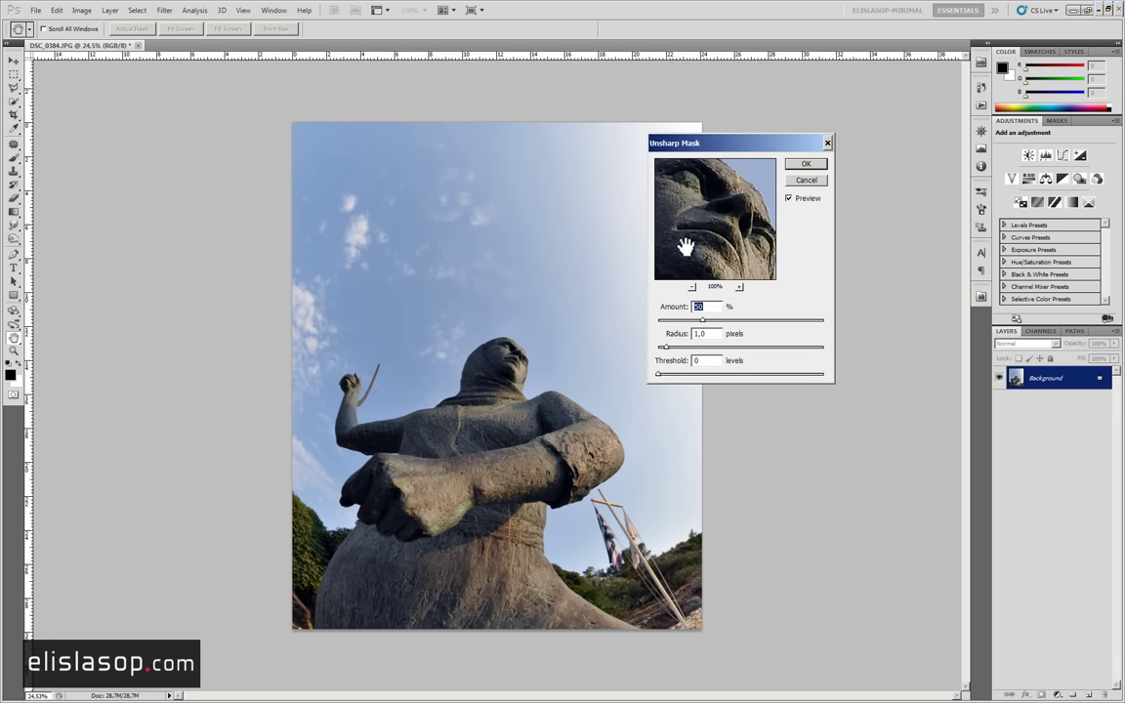
pyautogui.doubleClick(701, 333)
pyautogui.write('10')
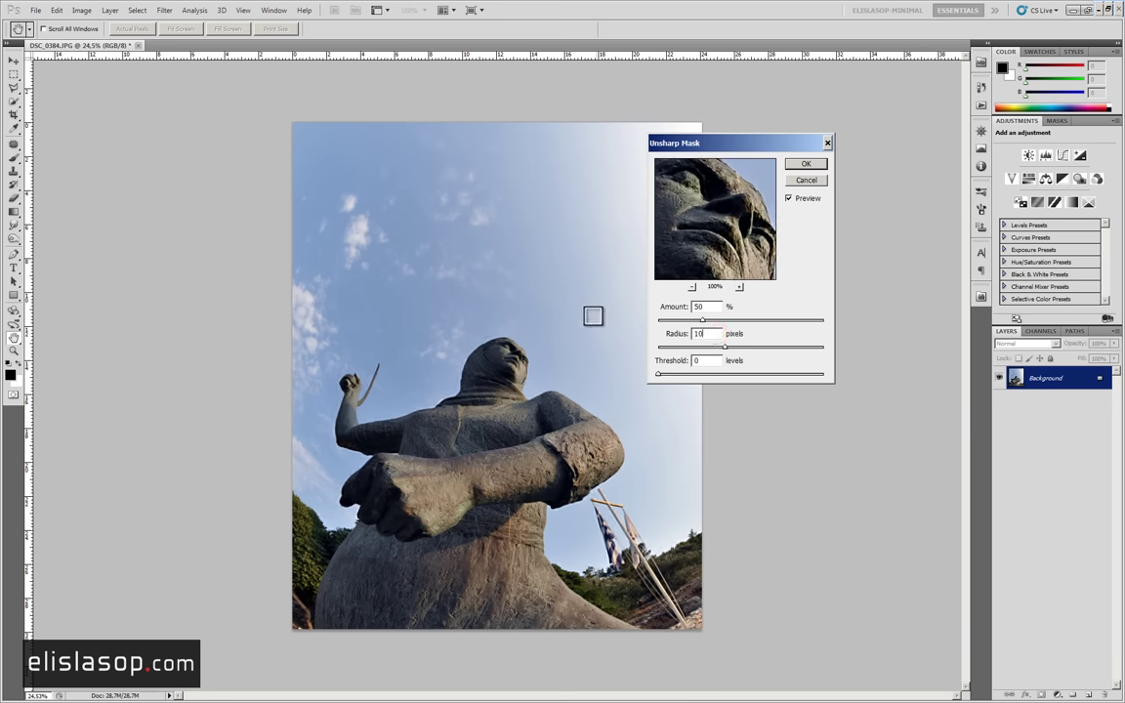
pyautogui.click(790, 299)
pyautogui.click(806, 163)
pyautogui.press('c')
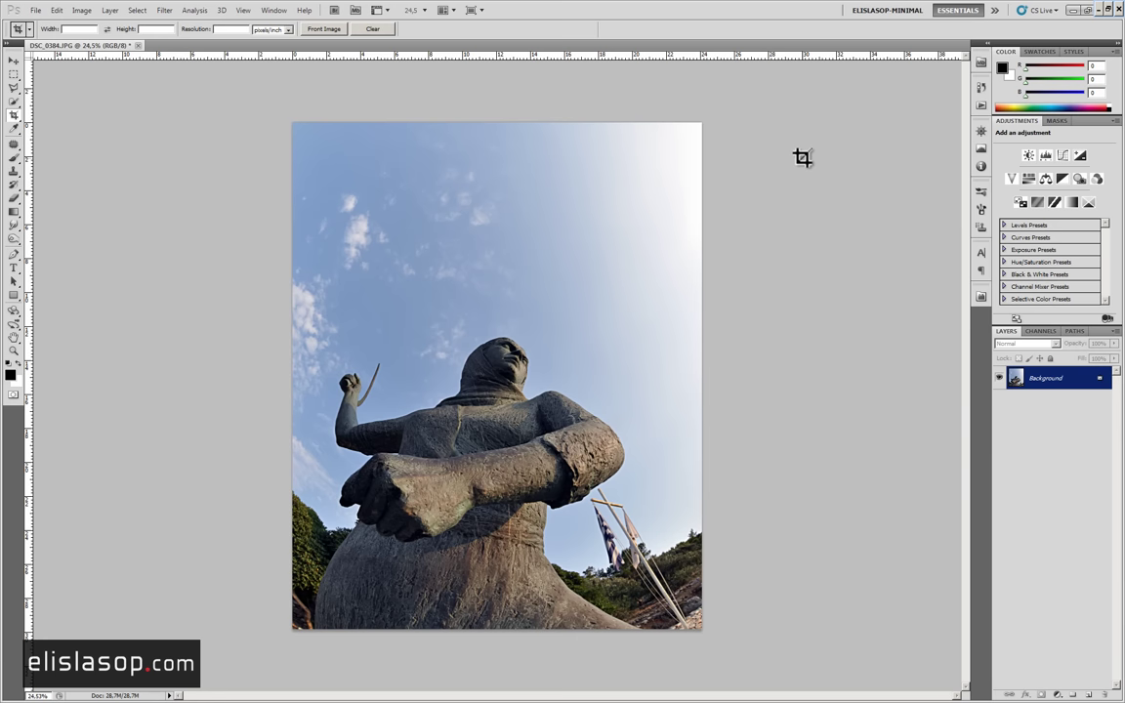
# Create a new 'Unsharp Mask' document from the sharpened History state, then view the original.
pyautogui.click(982, 88)
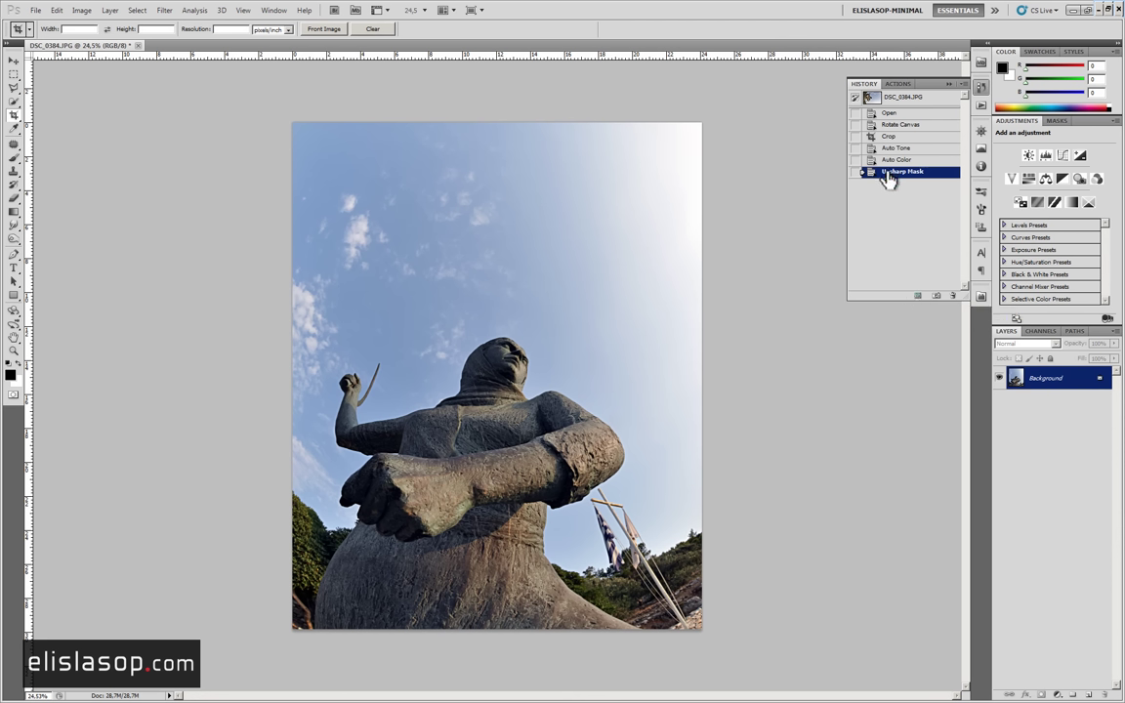
pyautogui.click(913, 297)
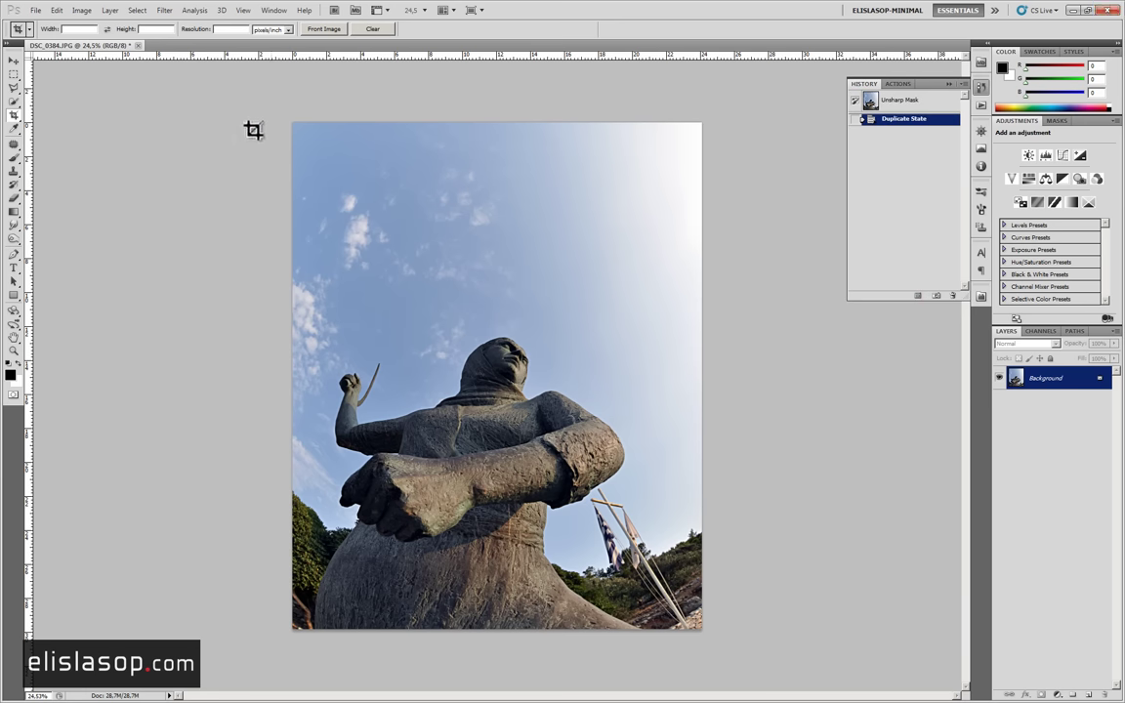
pyautogui.click(93, 44)
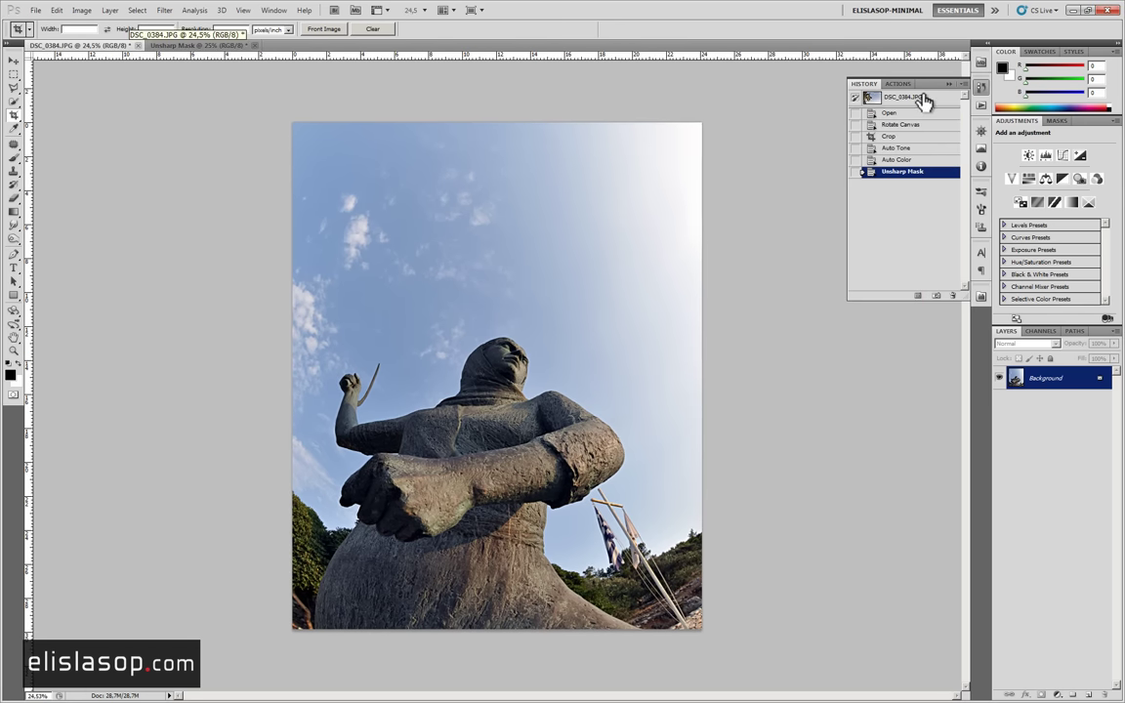
# Flip between the original and the Unsharp Mask copy, then drag the copy's tab out.
pyautogui.click(192, 47)
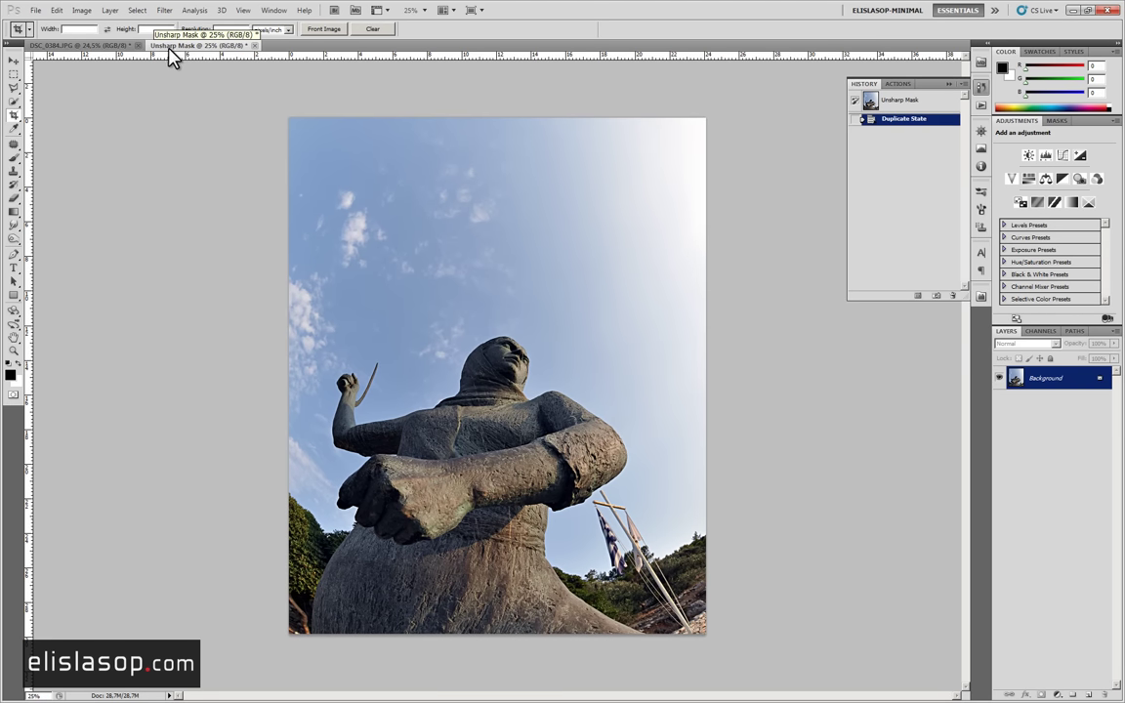
pyautogui.click(105, 47)
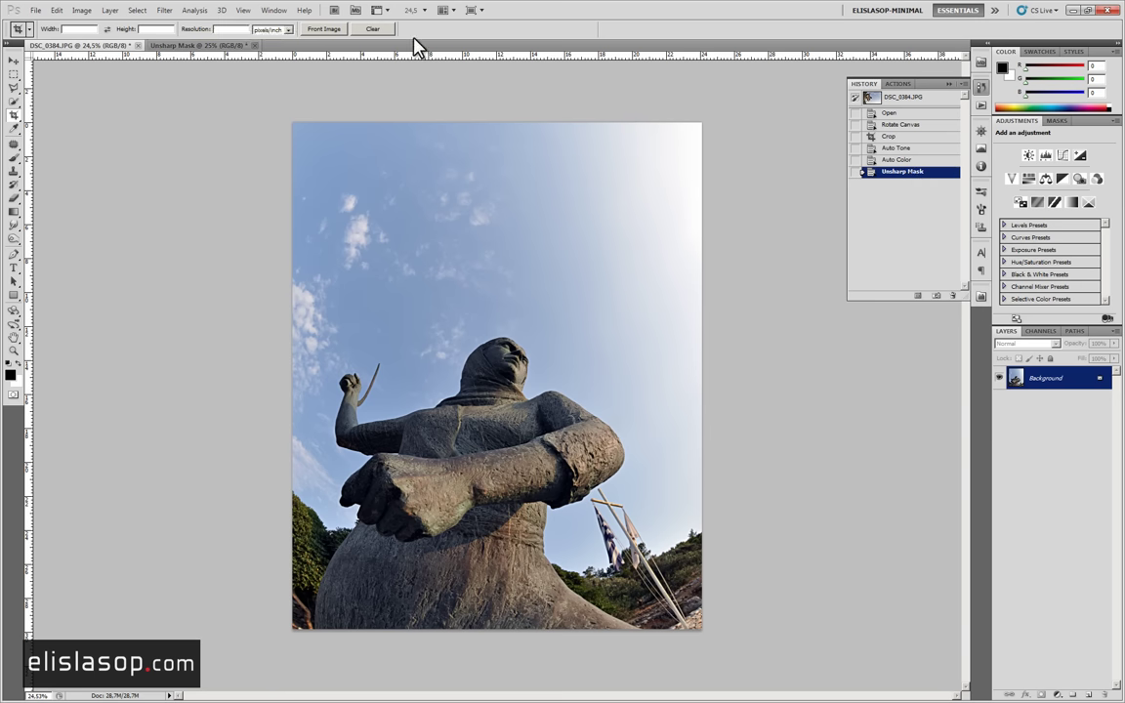
pyautogui.click(184, 46)
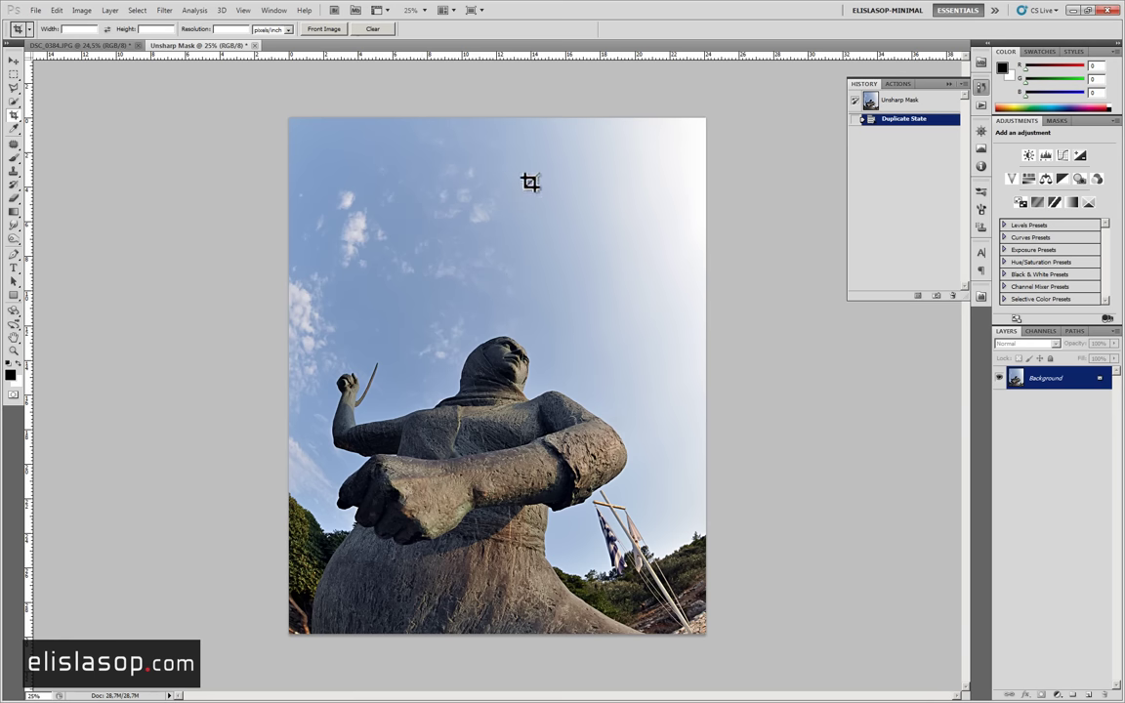
pyautogui.click(74, 45)
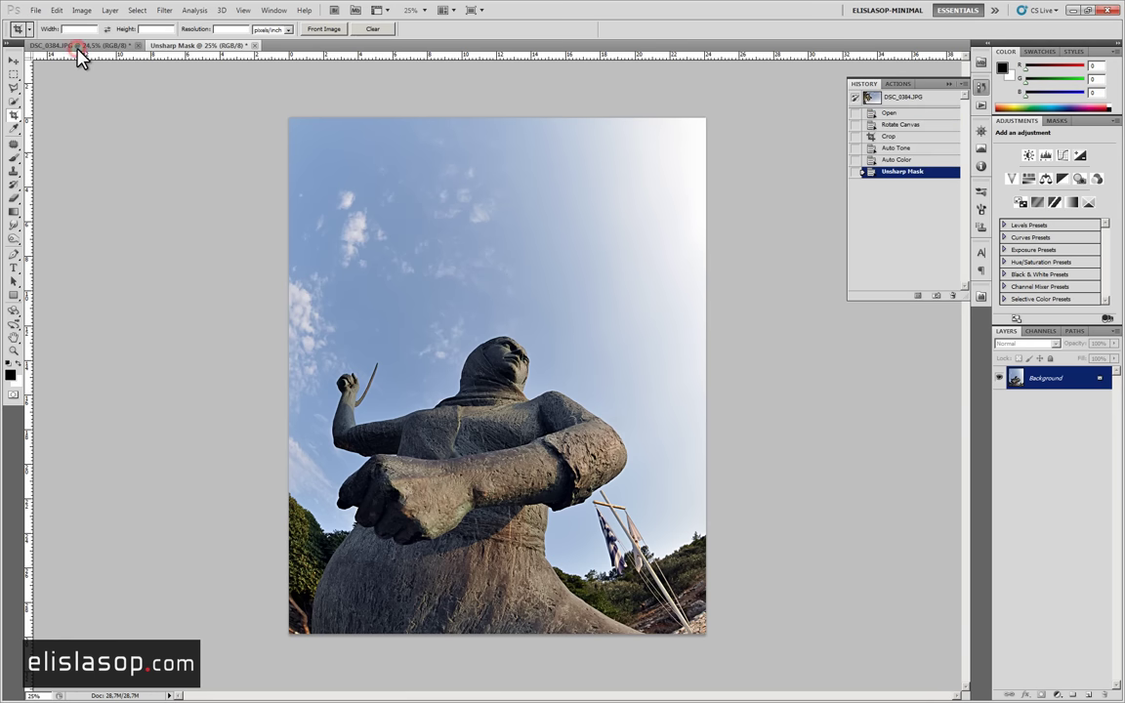
pyautogui.click(169, 45)
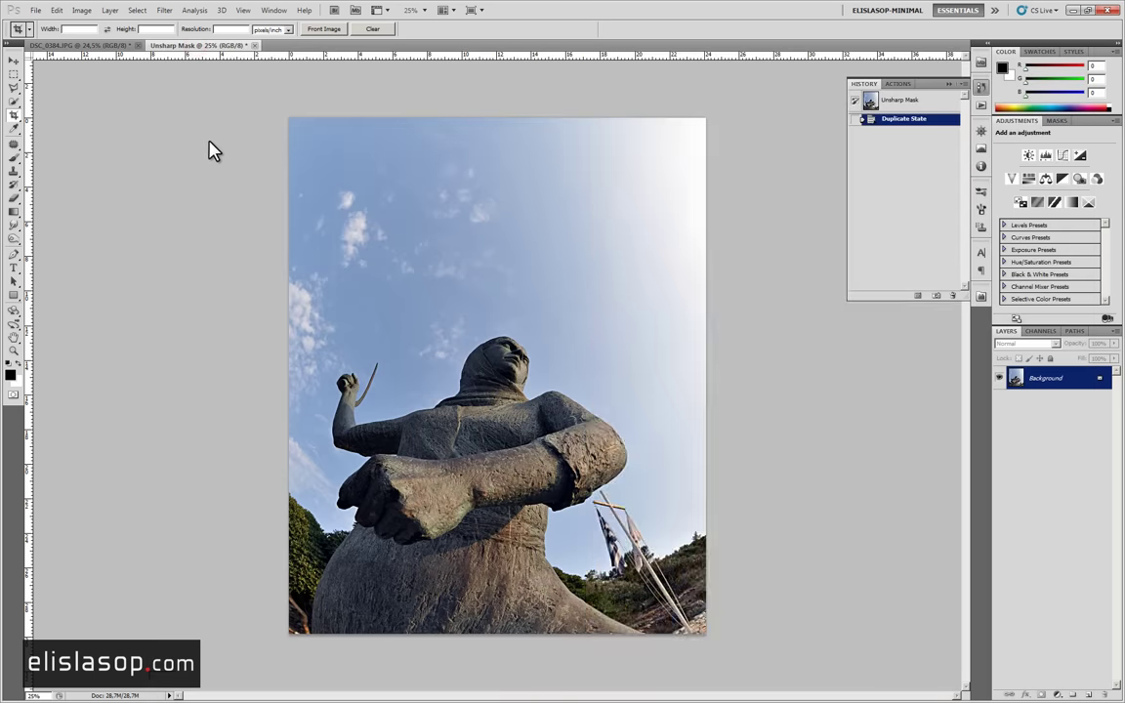
pyautogui.moveTo(198, 46)
pyautogui.mouseDown()
pyautogui.moveTo(216, 149)
pyautogui.moveTo(662, 131)
pyautogui.moveTo(237, 48)
pyautogui.mouseUp()
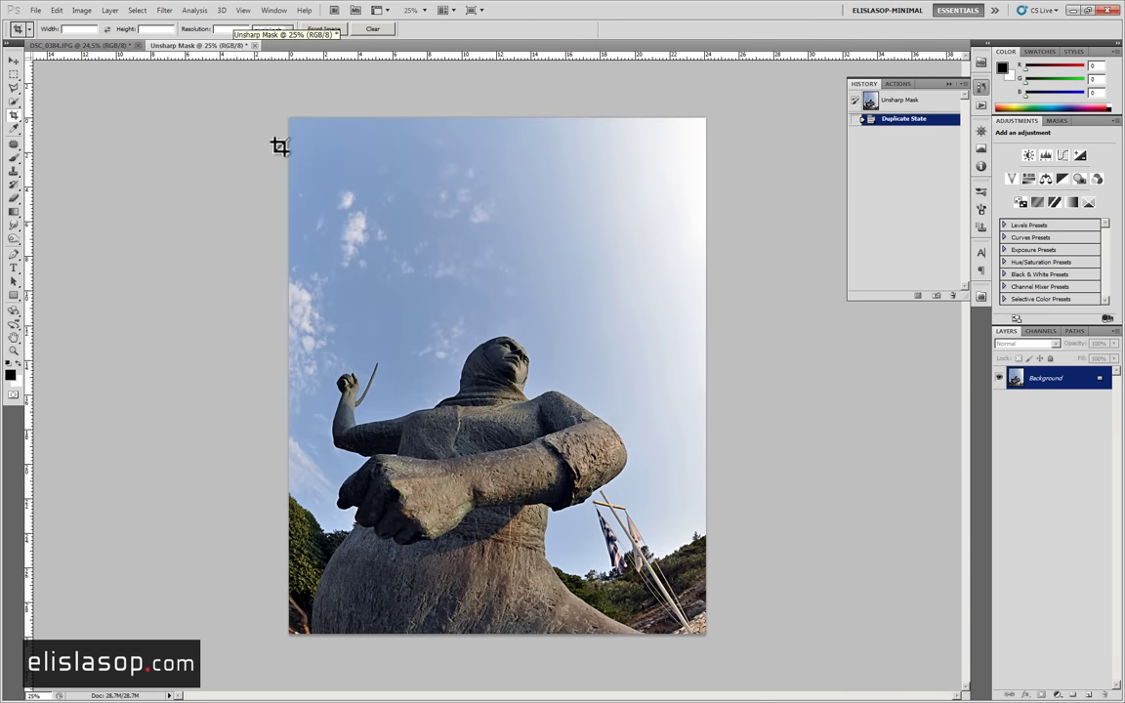
# Tile the two documents 2-up, then dock DSC_0384.JPG back into the tab bar.
pyautogui.click(452, 12)
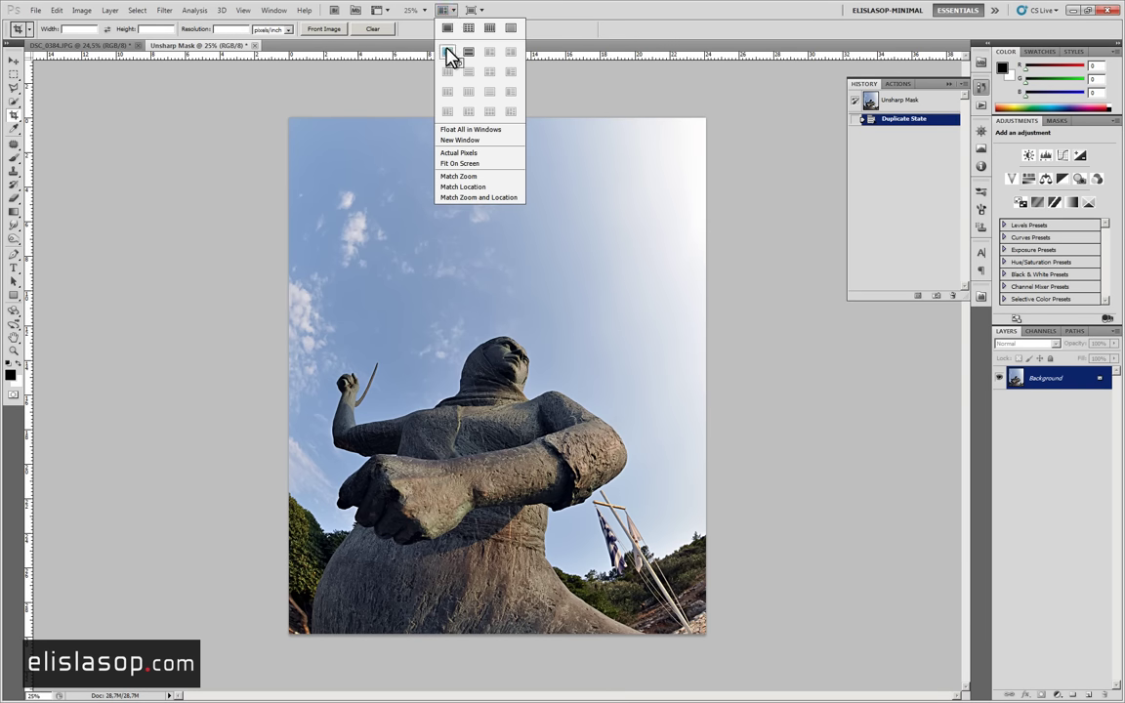
pyautogui.click(447, 51)
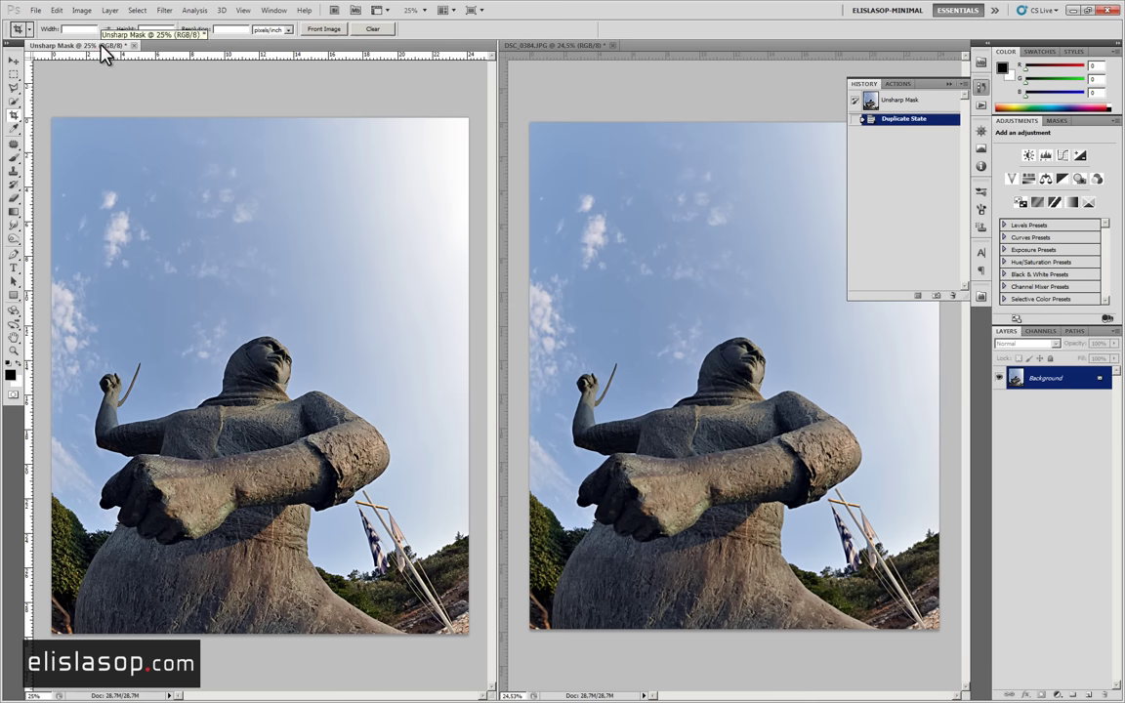
pyautogui.click(551, 46)
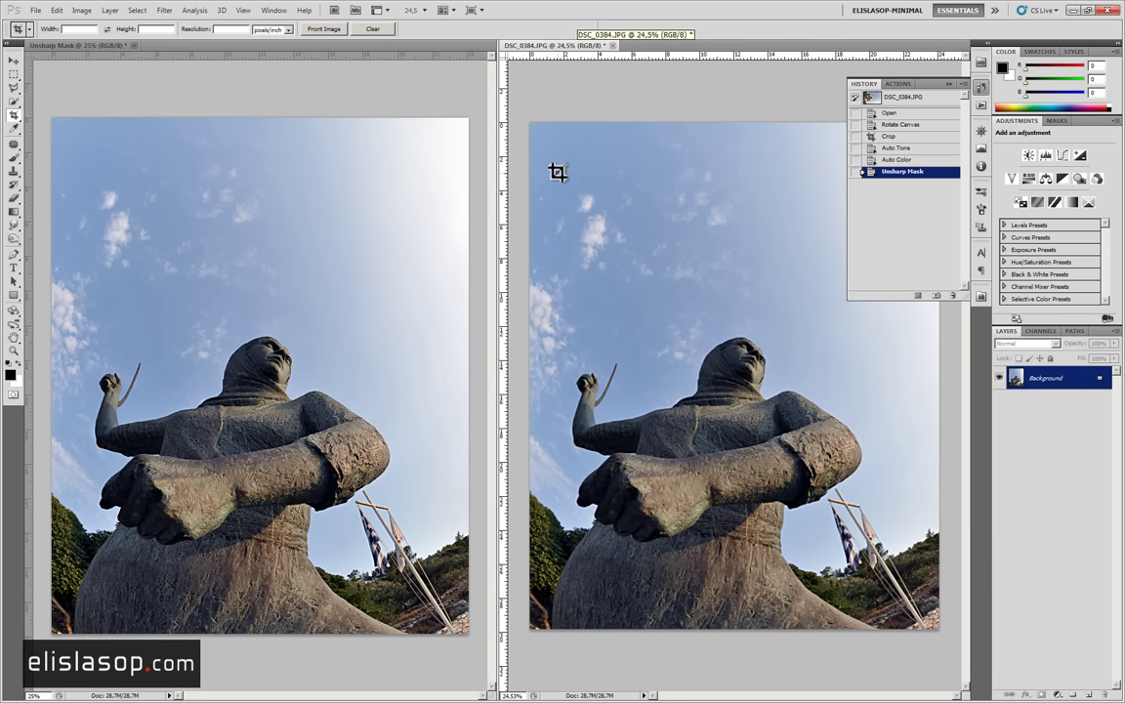
pyautogui.click(58, 47)
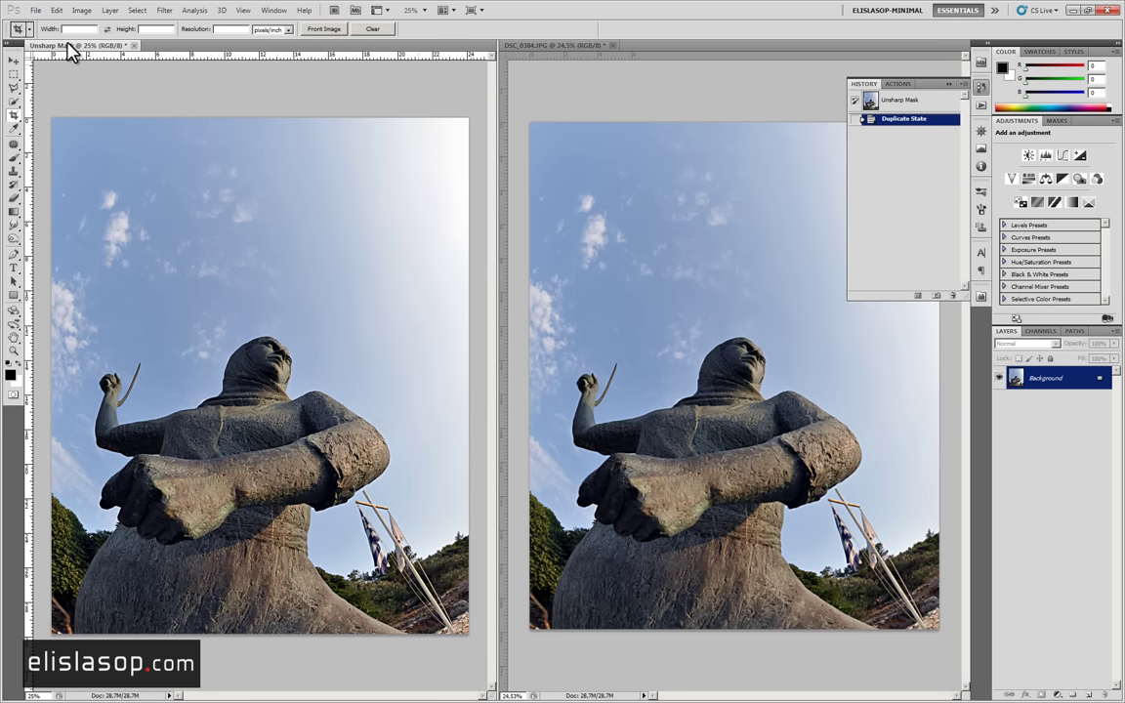
pyautogui.moveTo(538, 46)
pyautogui.mouseDown()
pyautogui.moveTo(67, 50)
pyautogui.moveTo(106, 53)
pyautogui.mouseUp()
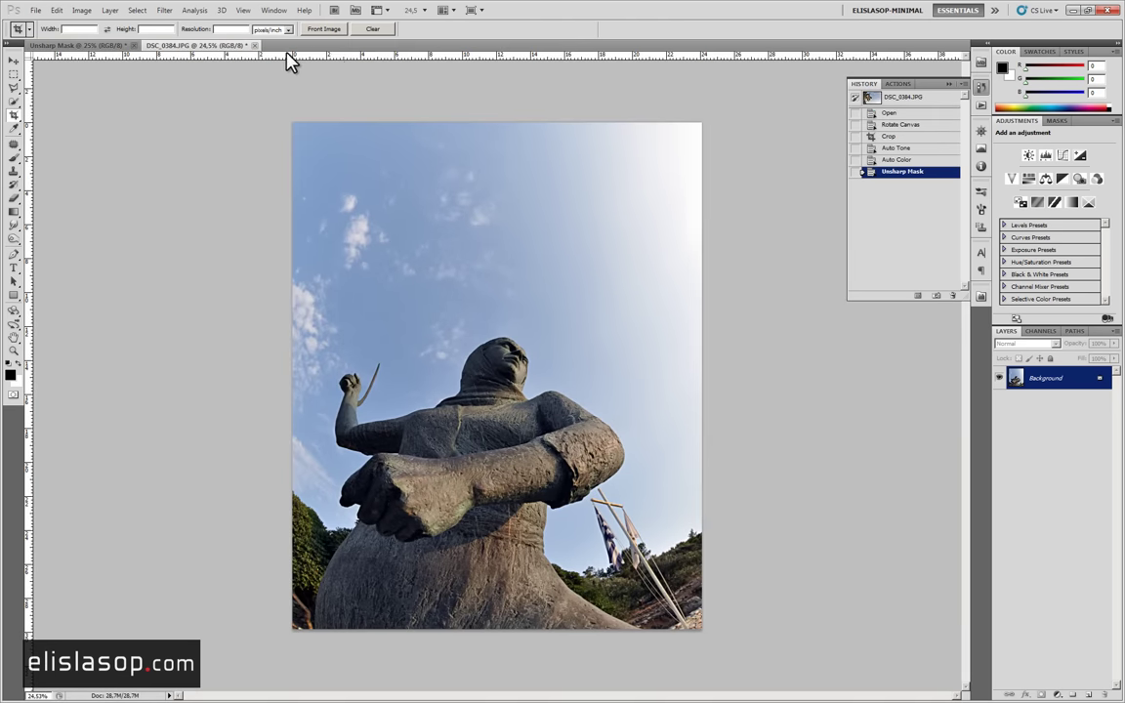
# Tile both documents 2-up Vertical and step DSC_0384.JPG's history back to the Crop state.
pyautogui.click(446, 12)
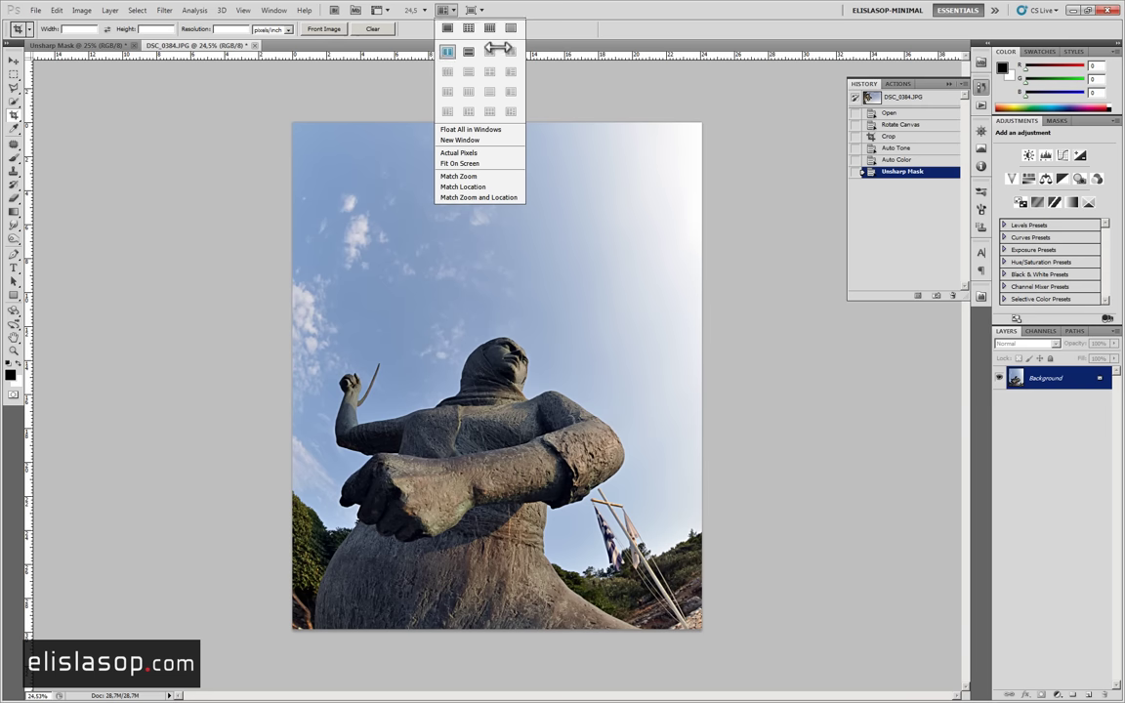
pyautogui.click(447, 52)
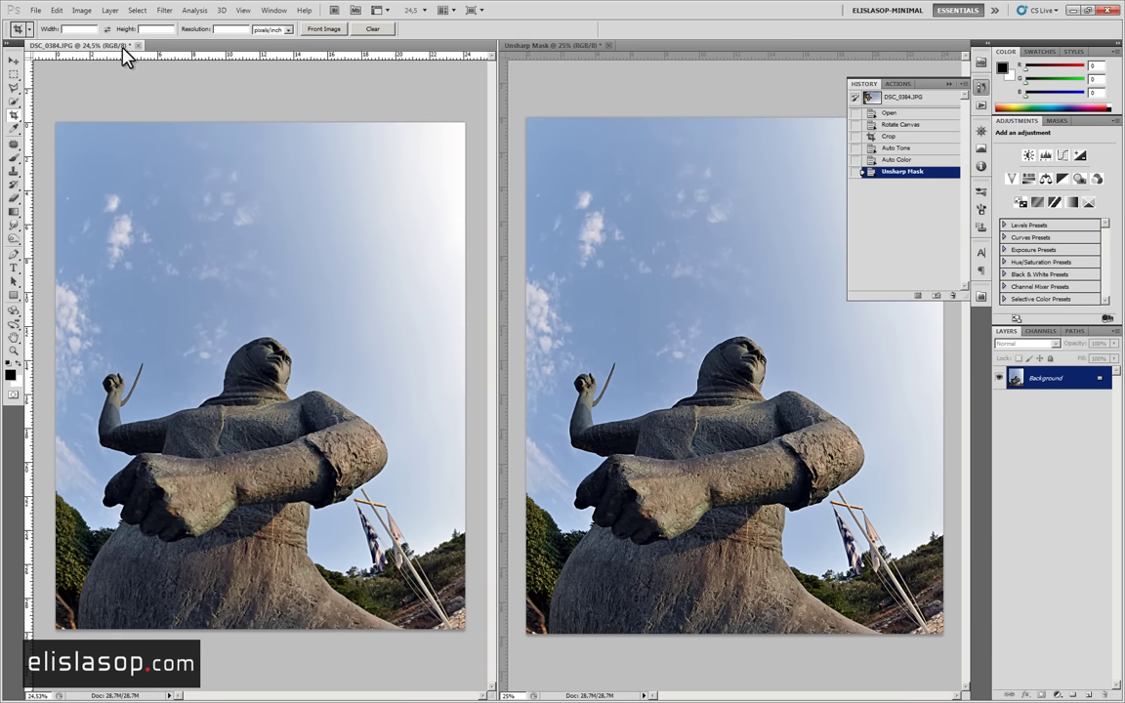
pyautogui.click(891, 136)
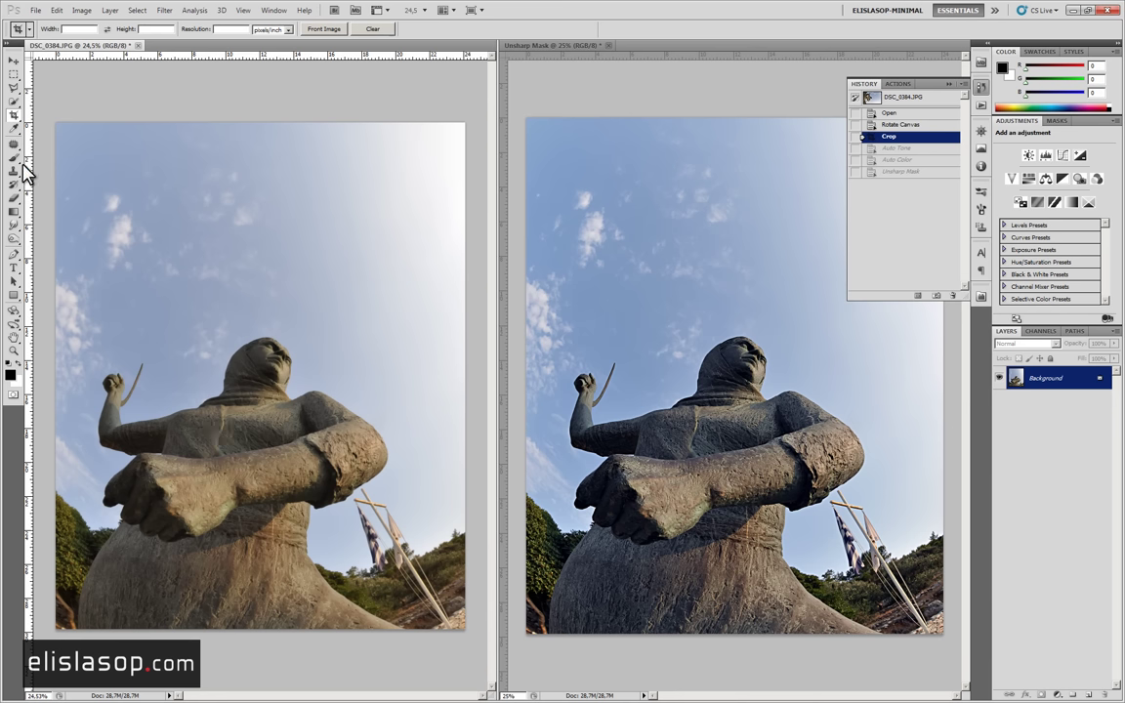
# Zoom the Unsharp Mask copy to 100% on the statue's head, then bring up Window > Arrange.
pyautogui.click(14, 349)
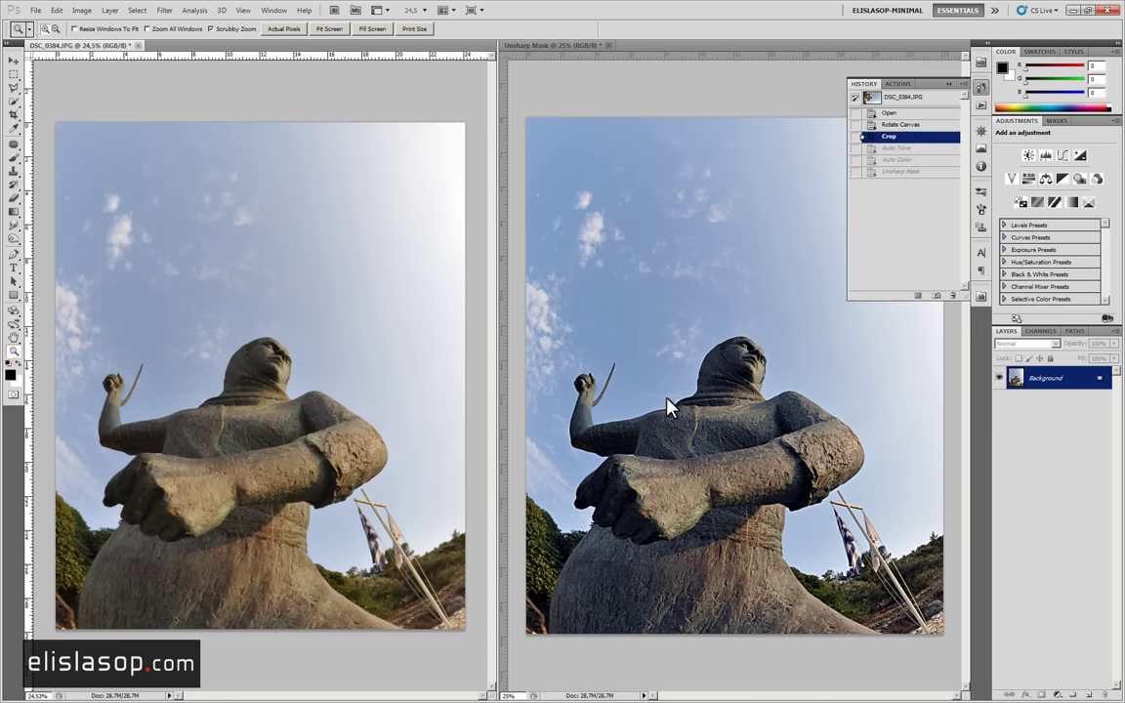
pyautogui.click(737, 368)
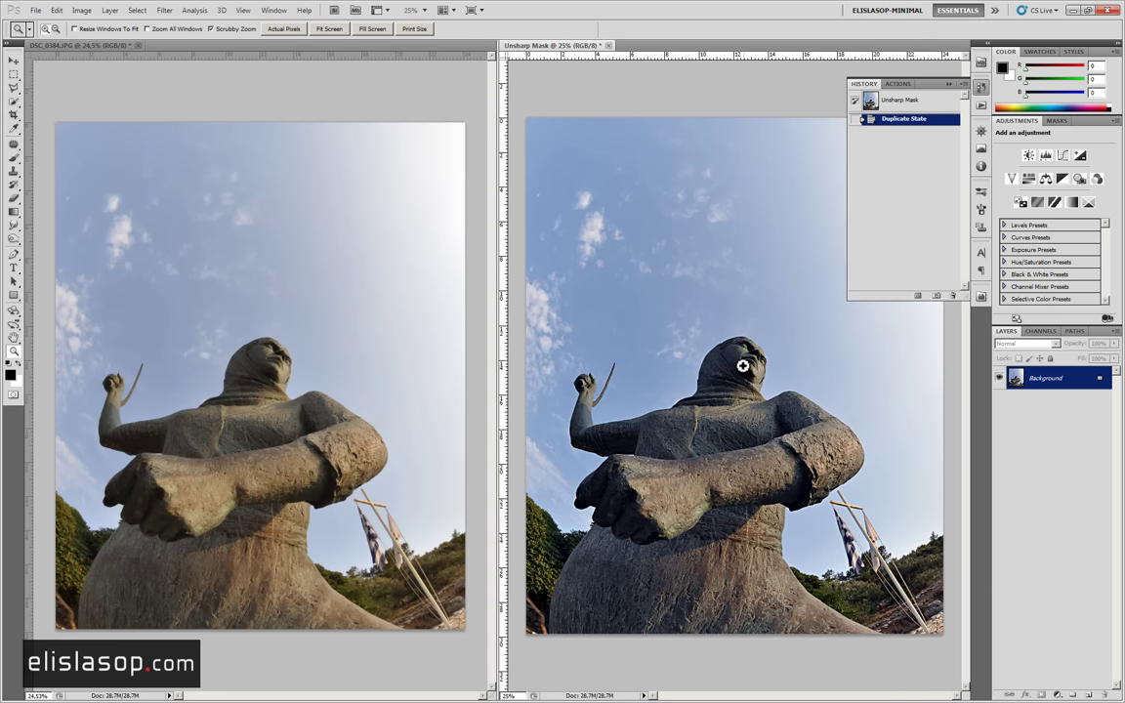
pyautogui.click(742, 367)
pyautogui.click(742, 366)
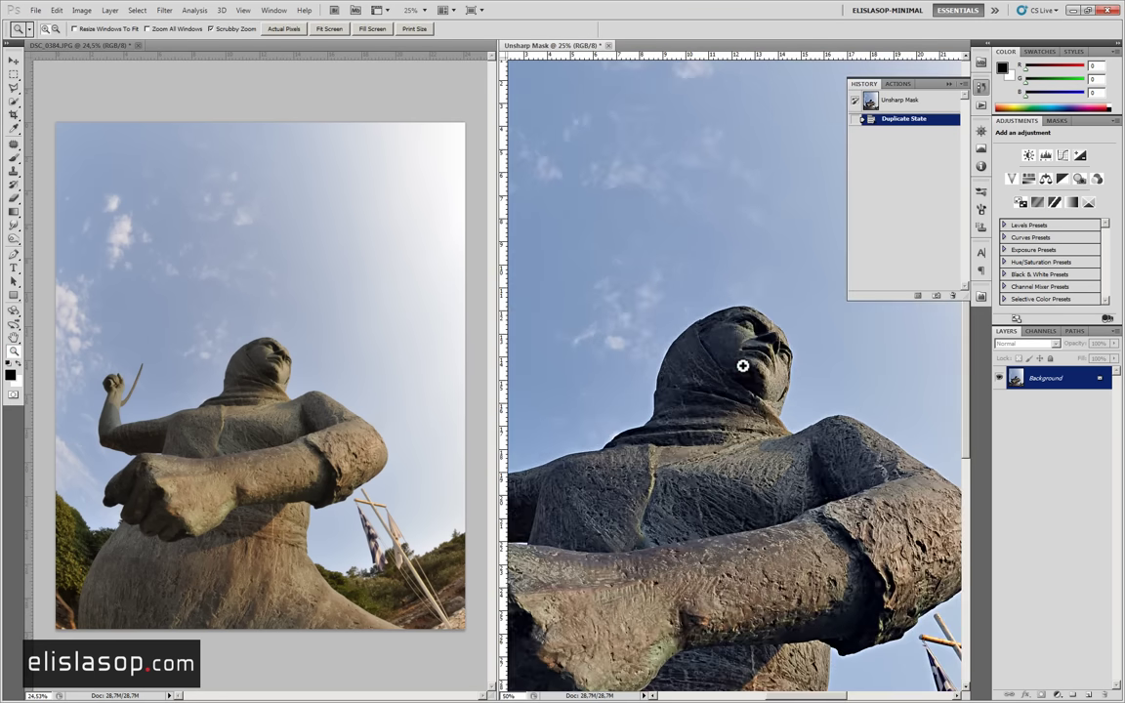
pyautogui.click(742, 366)
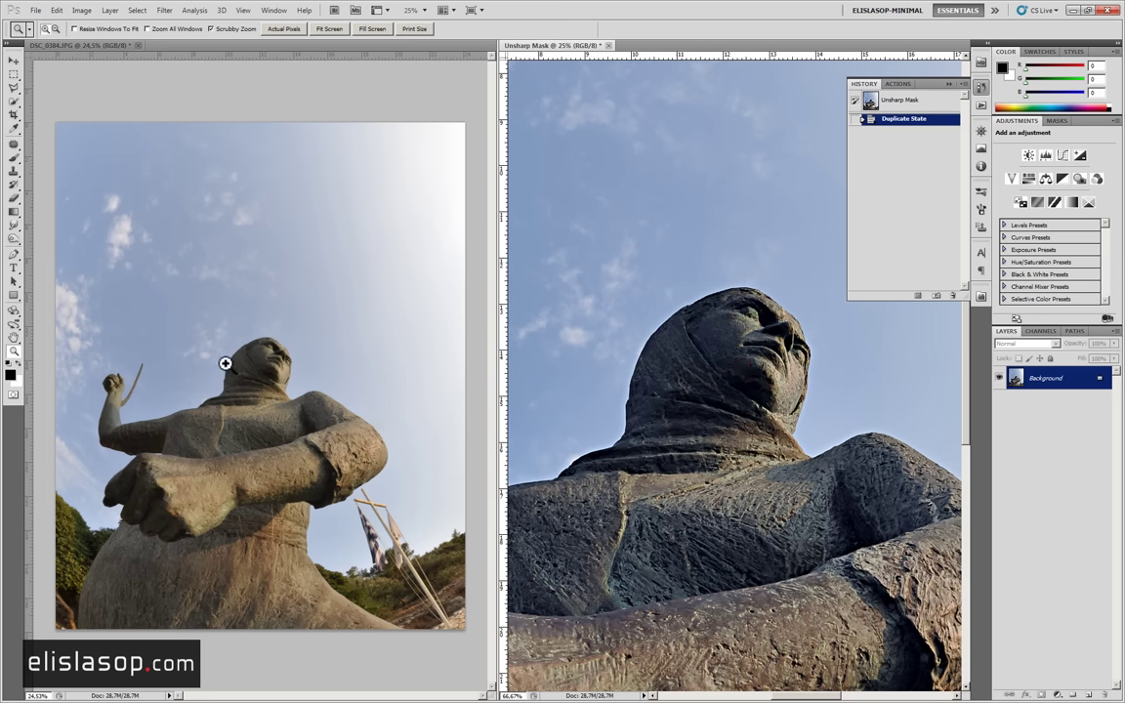
pyautogui.hotkey('ctrl', '+')
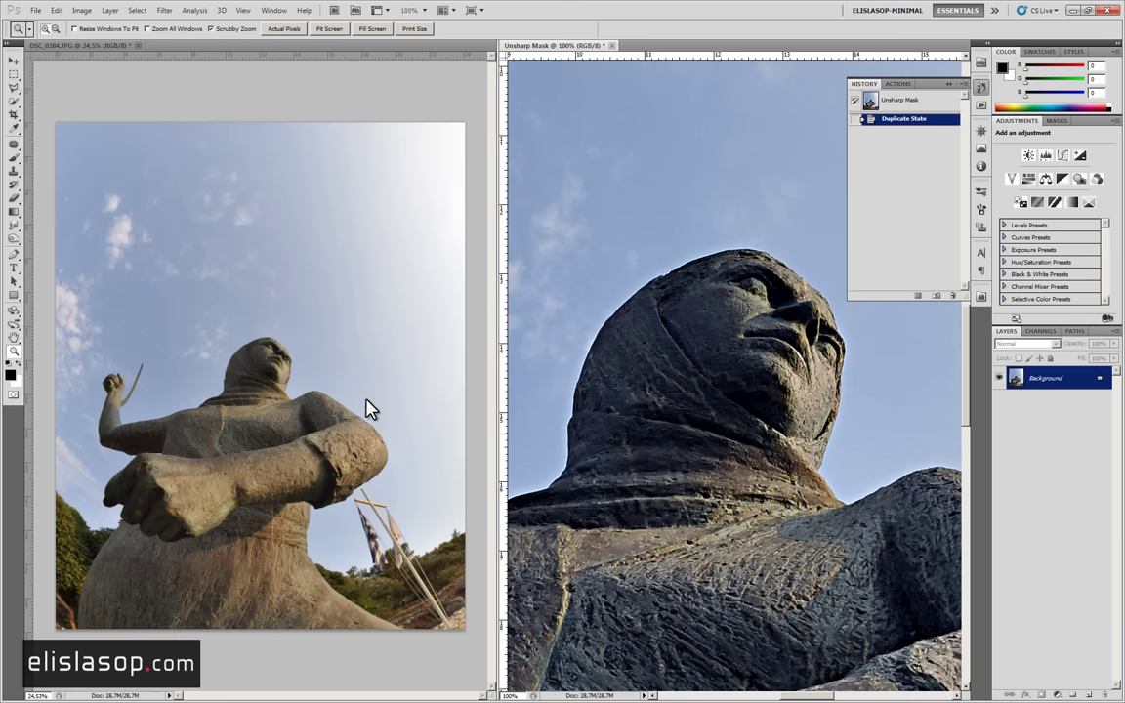
pyautogui.click(276, 12)
pyautogui.moveTo(281, 22)
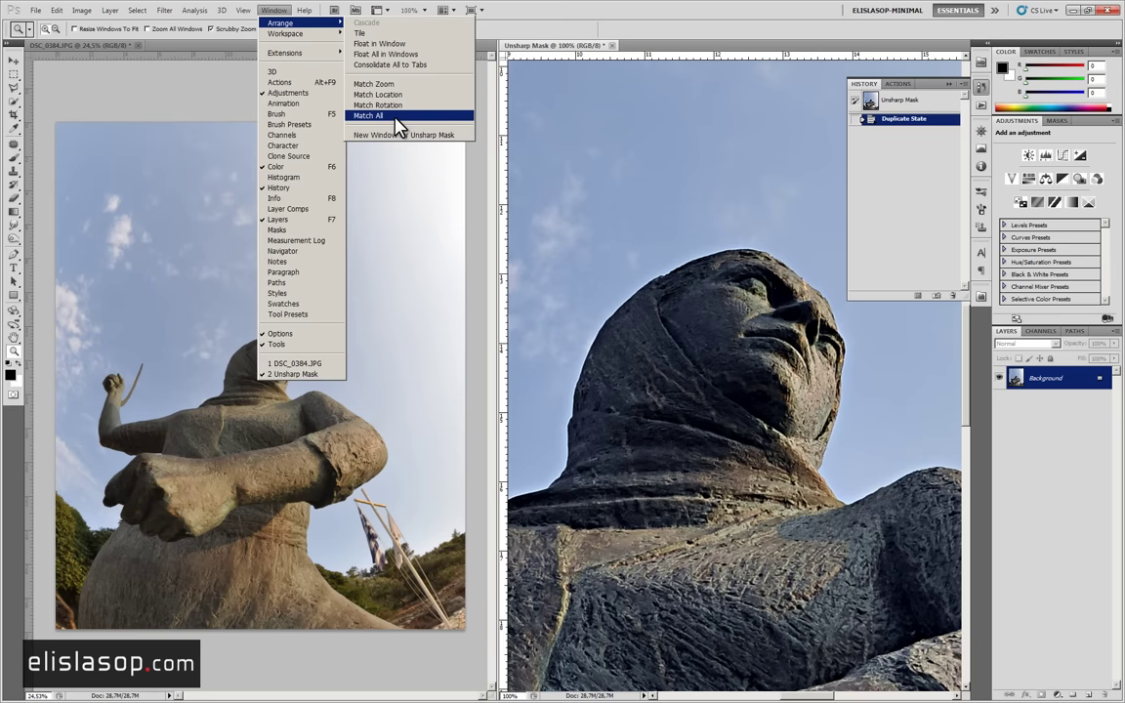
# Match the original to the copy, then pan and zoom the copy to 50% on the raised arm.
pyautogui.click(395, 115)
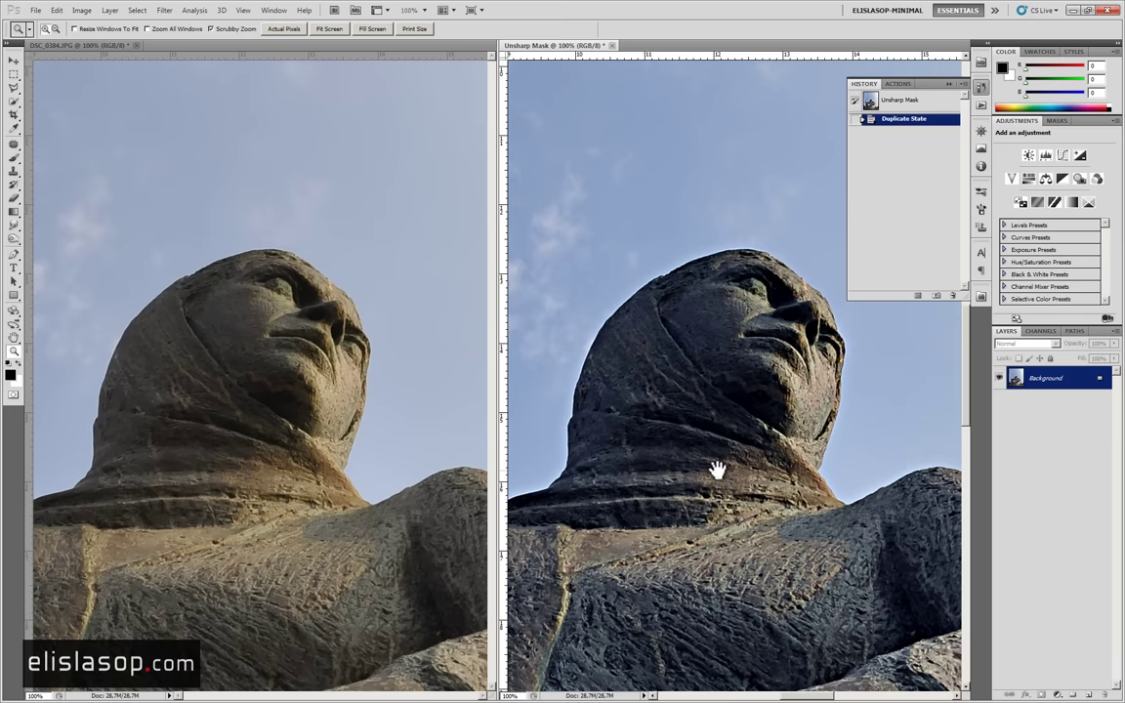
pyautogui.moveTo(716, 467); pyautogui.dragTo(710, 201)
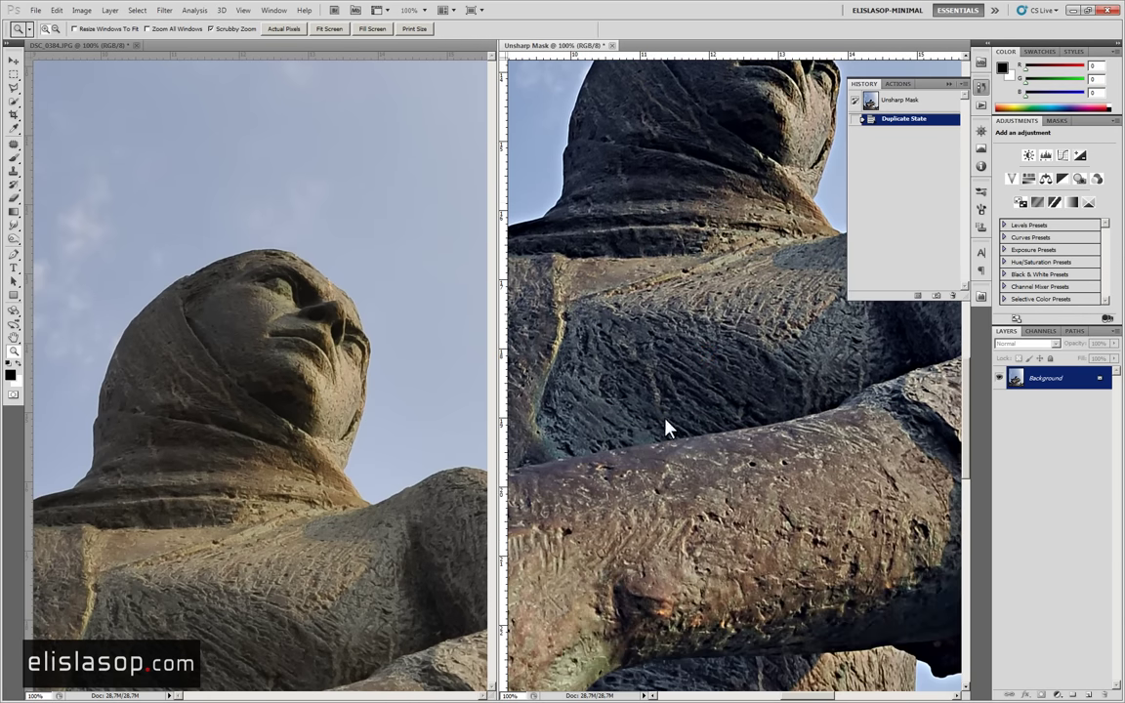
pyautogui.moveTo(553, 259); pyautogui.dragTo(753, 354)
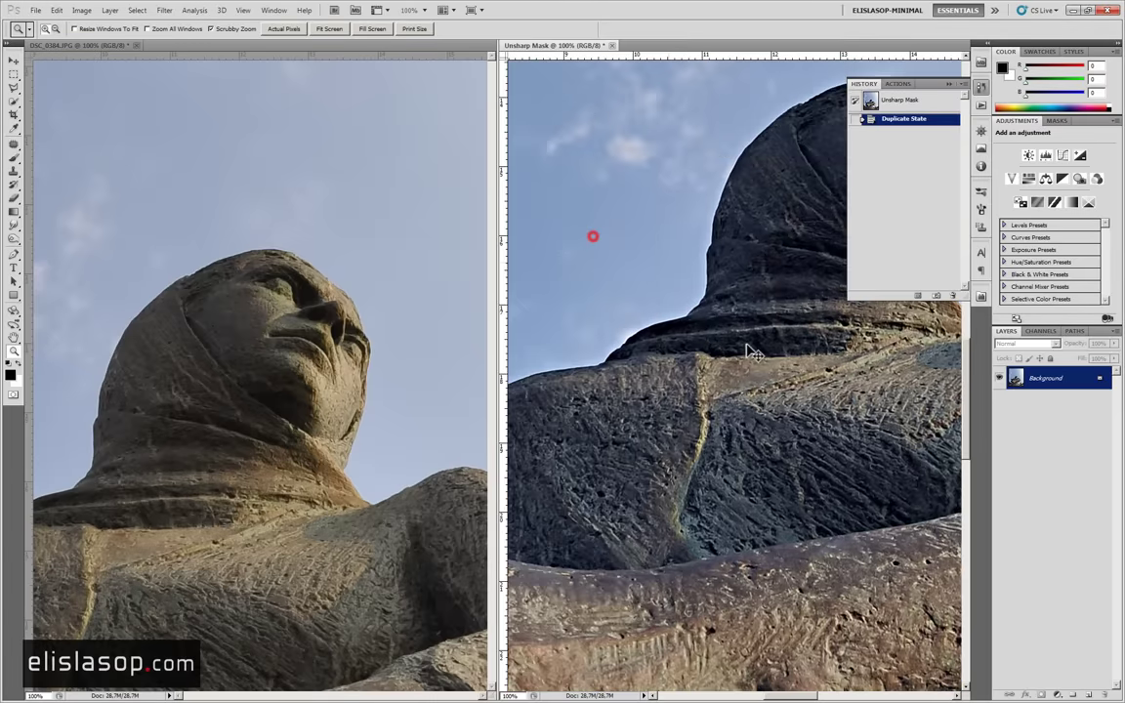
pyautogui.keyDown('alt'); pyautogui.click(749, 348); pyautogui.keyUp('alt')
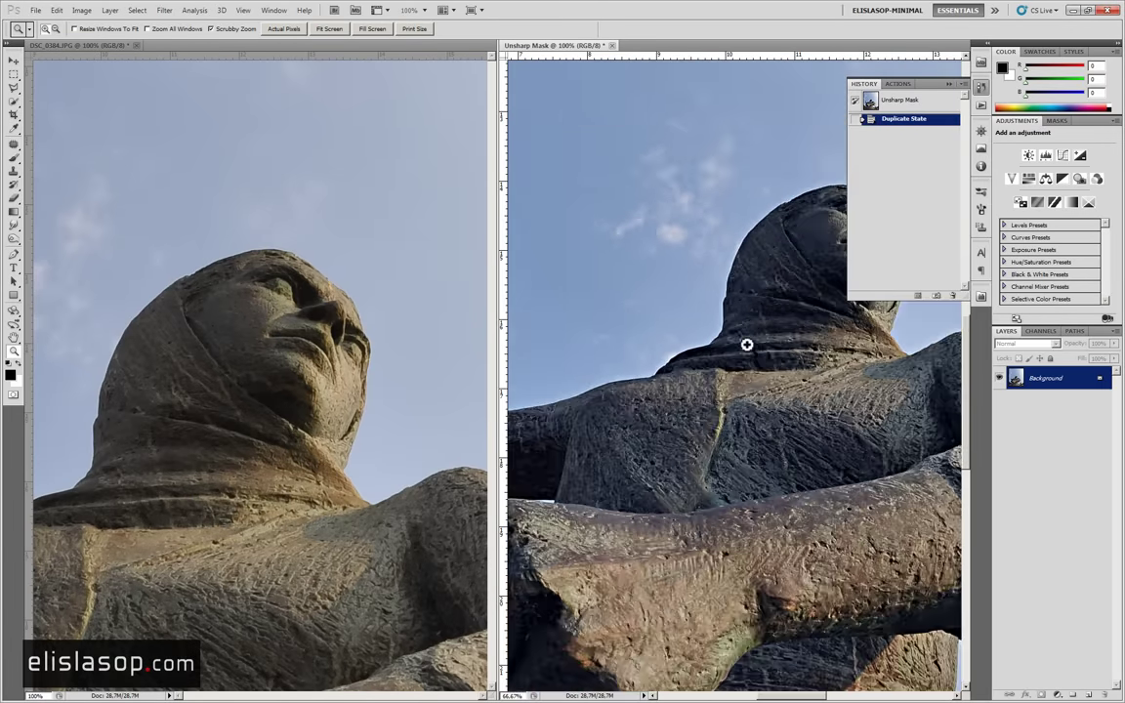
pyautogui.keyDown('alt'); pyautogui.click(746, 342); pyautogui.keyUp('alt')
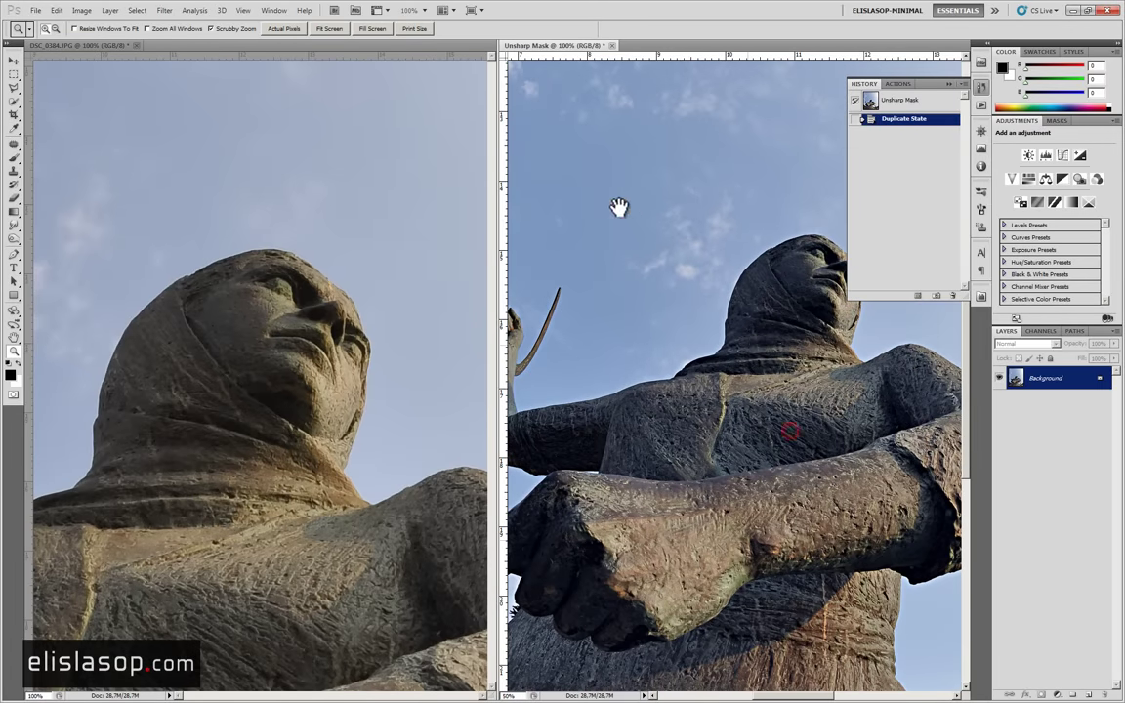
pyautogui.moveTo(796, 444); pyautogui.dragTo(606, 273)
pyautogui.keyDown('alt'); pyautogui.click(625, 293); pyautogui.keyUp('alt')
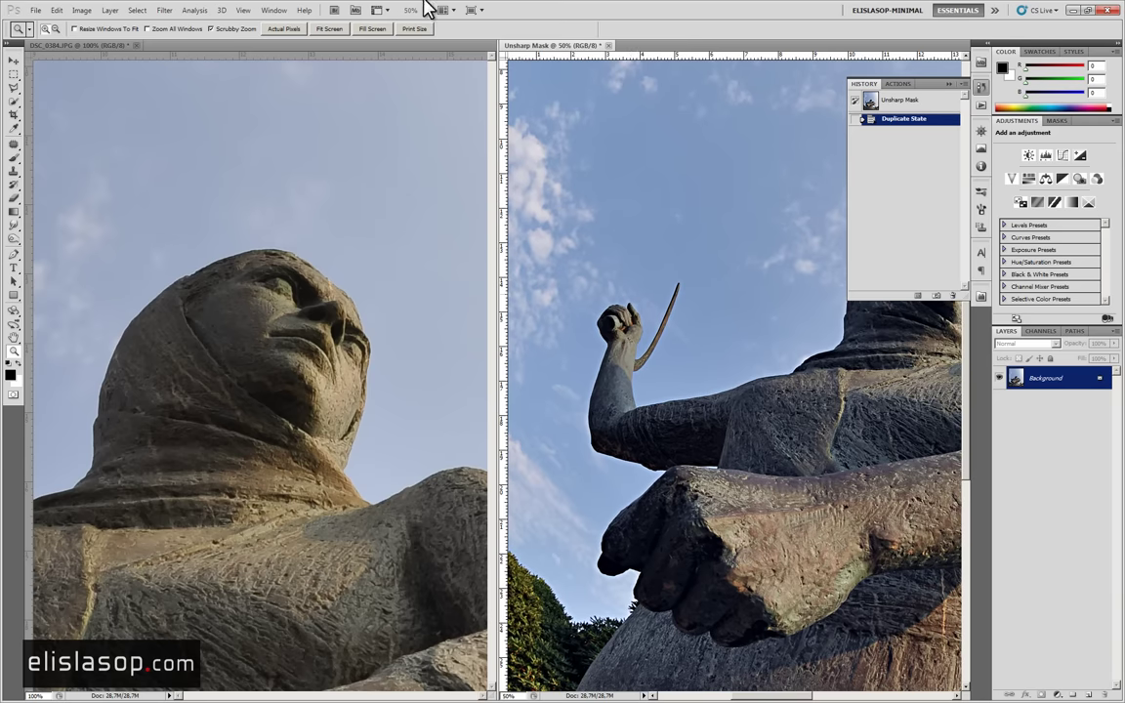
# Match the original's zoom and location to the copy at 50% and close the History panel.
pyautogui.click(274, 11)
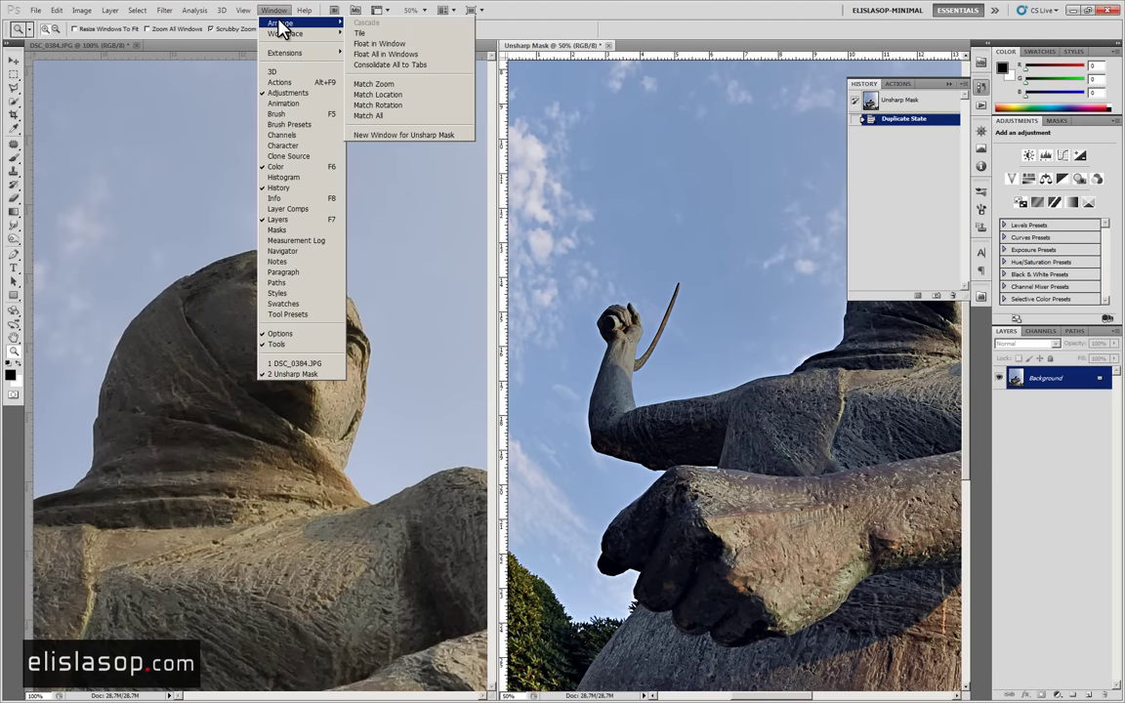
pyautogui.click(425, 122)
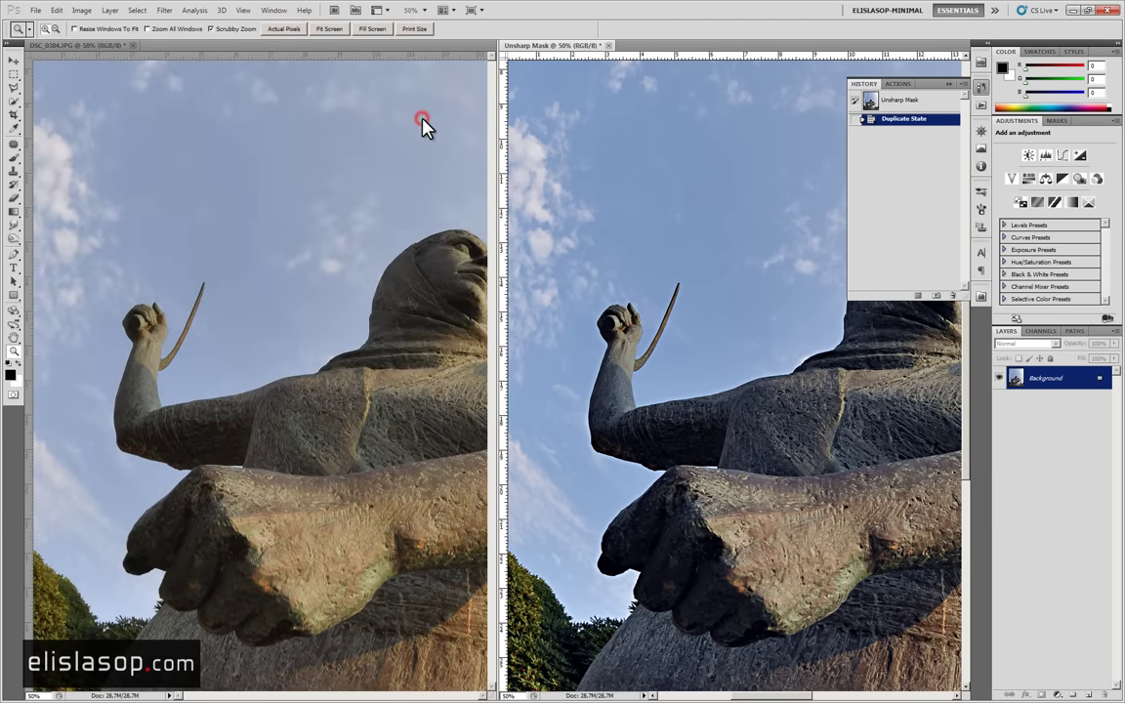
pyautogui.click(982, 89)
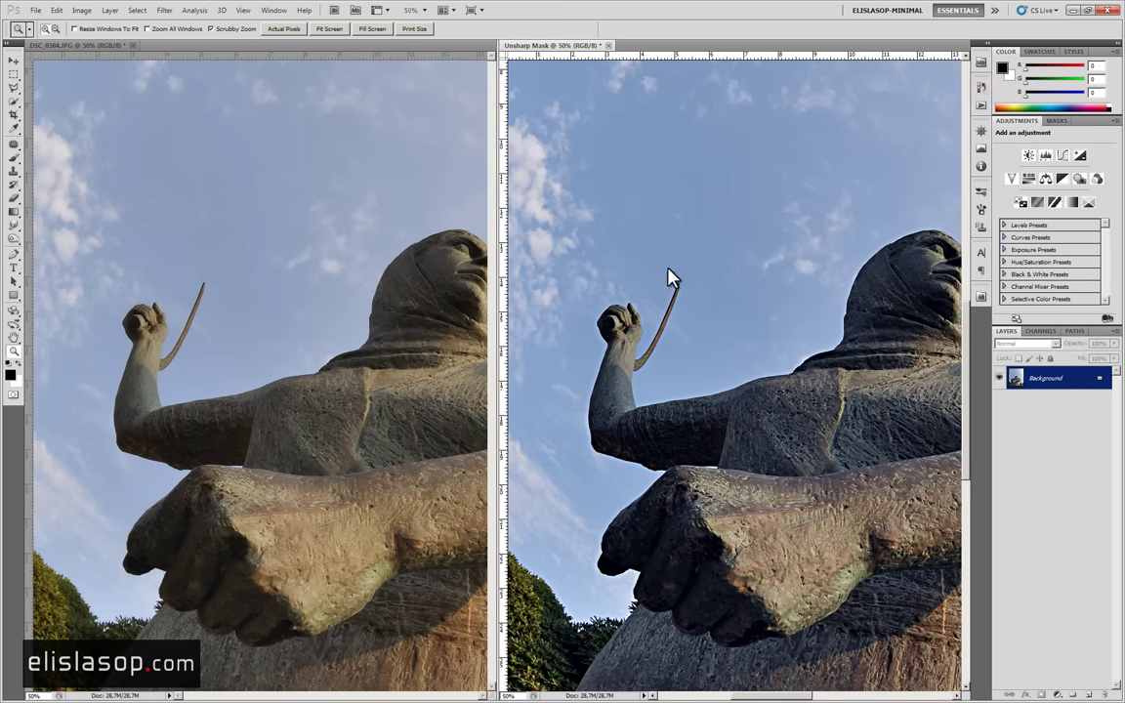